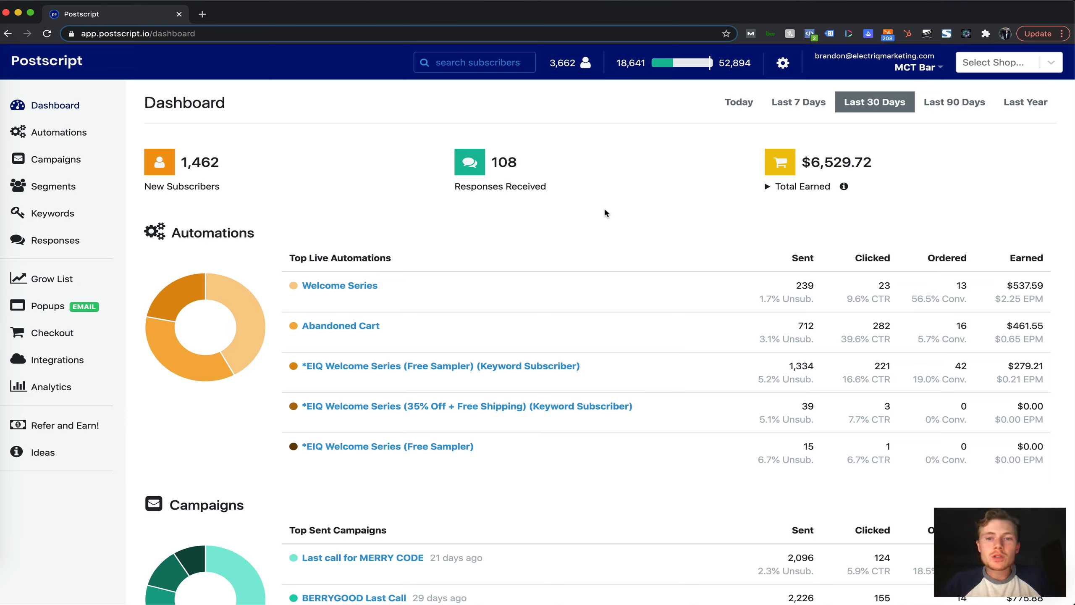
Step: Check the account's total number of subscribers in the dashboard header
mouse_move(586, 65)
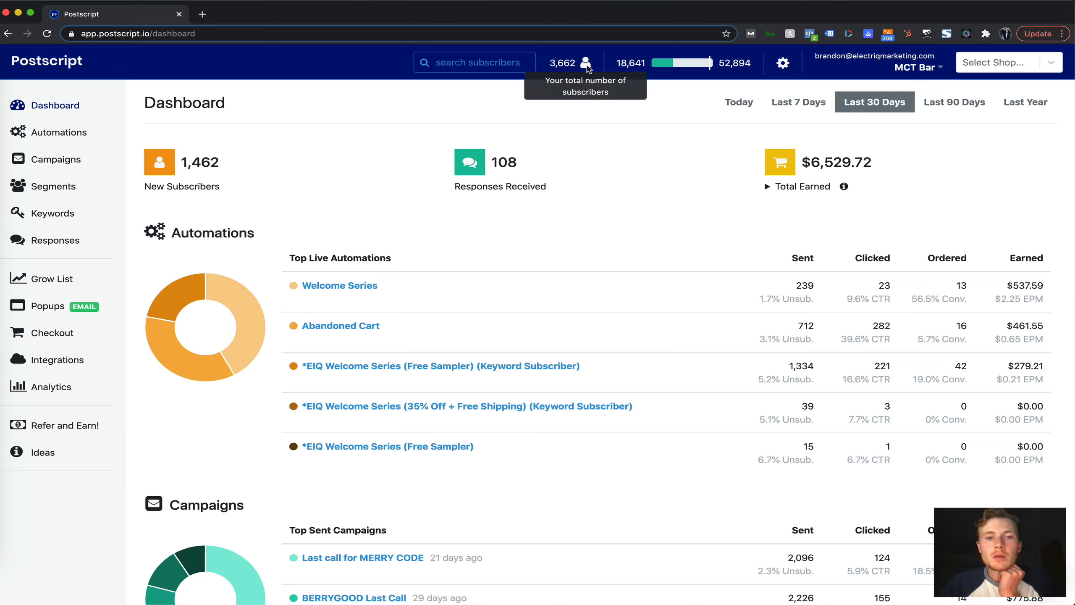
drag(550, 63, 580, 68)
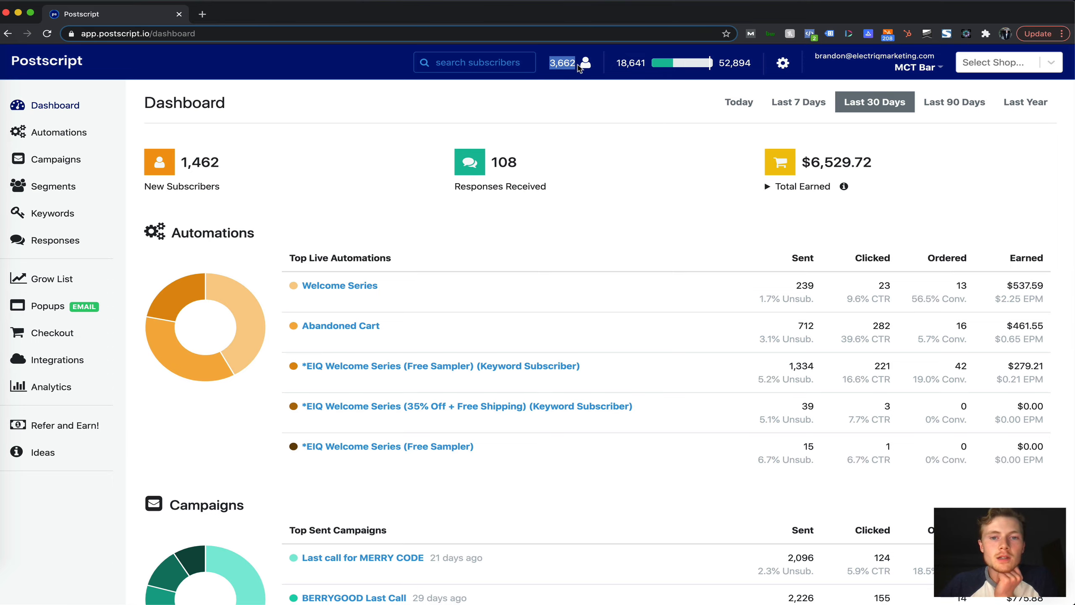
click(579, 67)
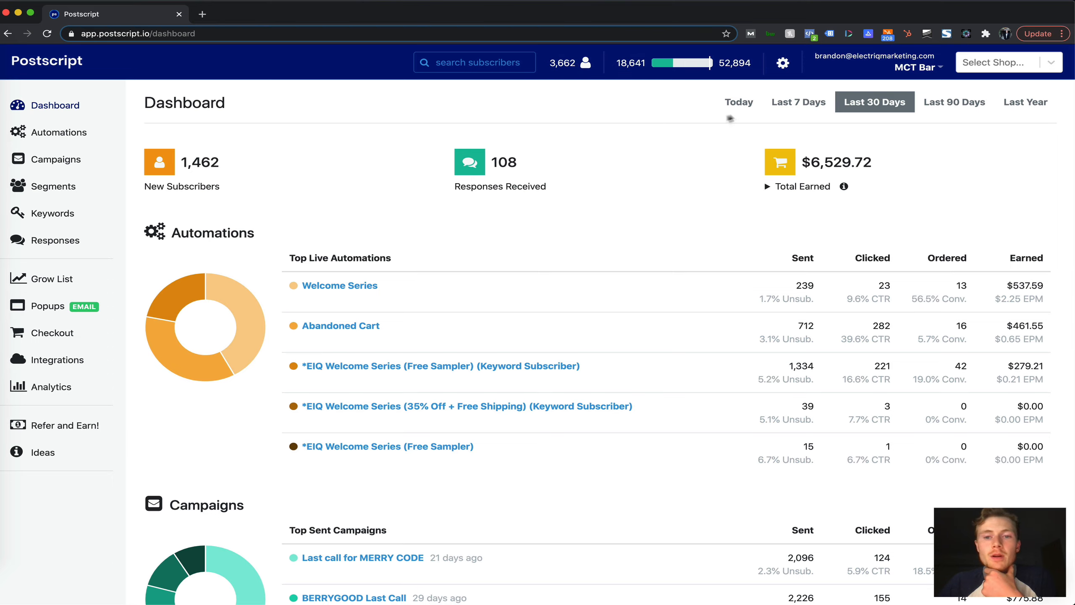
Step: View the dashboard figures for today and the last 7 days, ending on the last 90 days
click(741, 112)
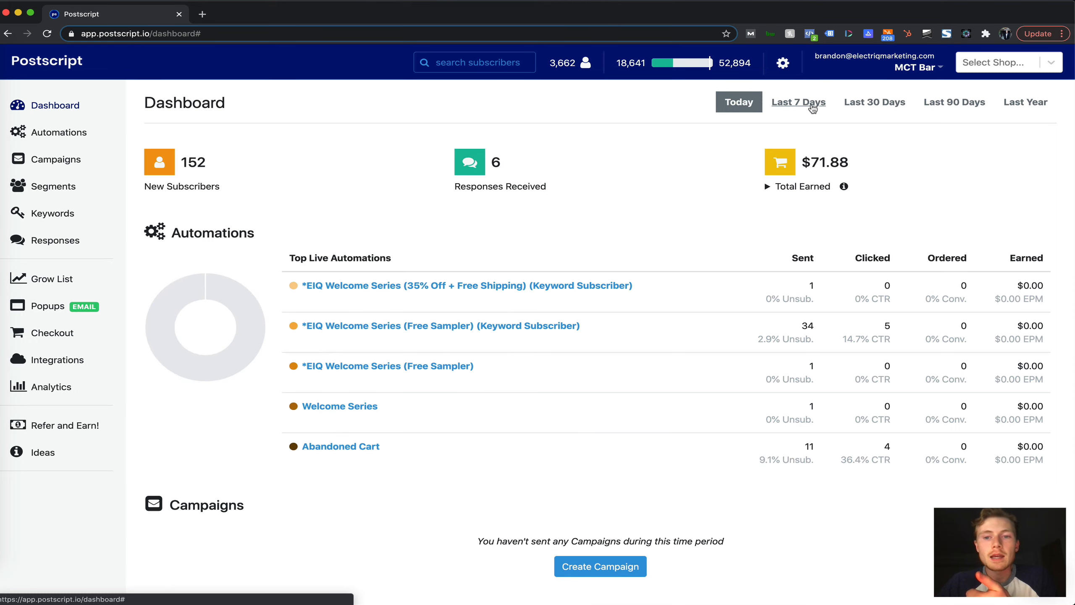
click(813, 106)
click(959, 105)
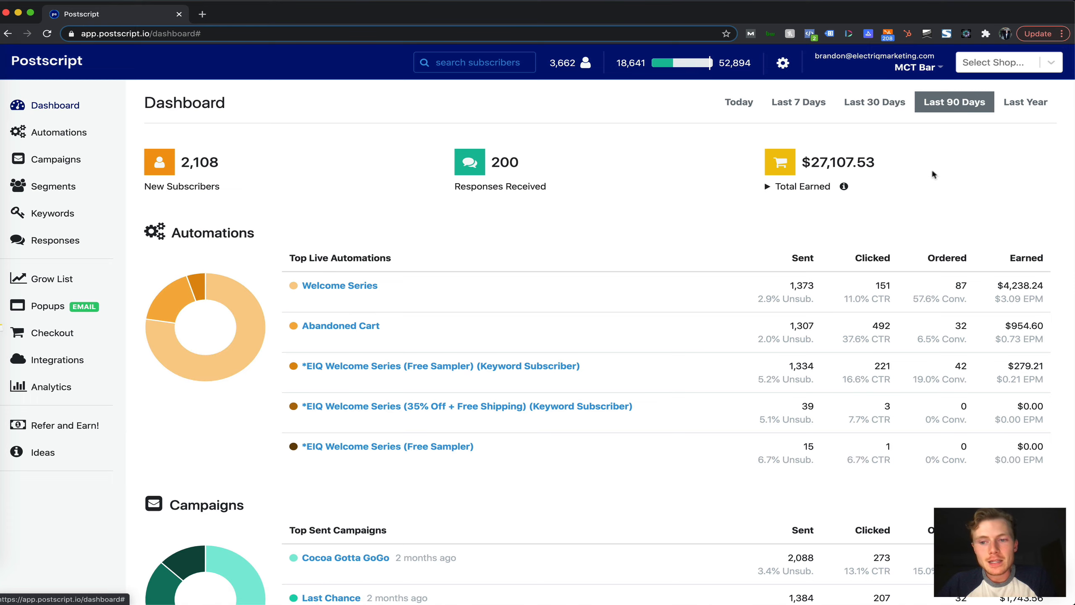
Step: Review the top live automations, top sent campaigns and the counts of the top subscriber sources for the last 90 days
scroll(558, 219, down, 2)
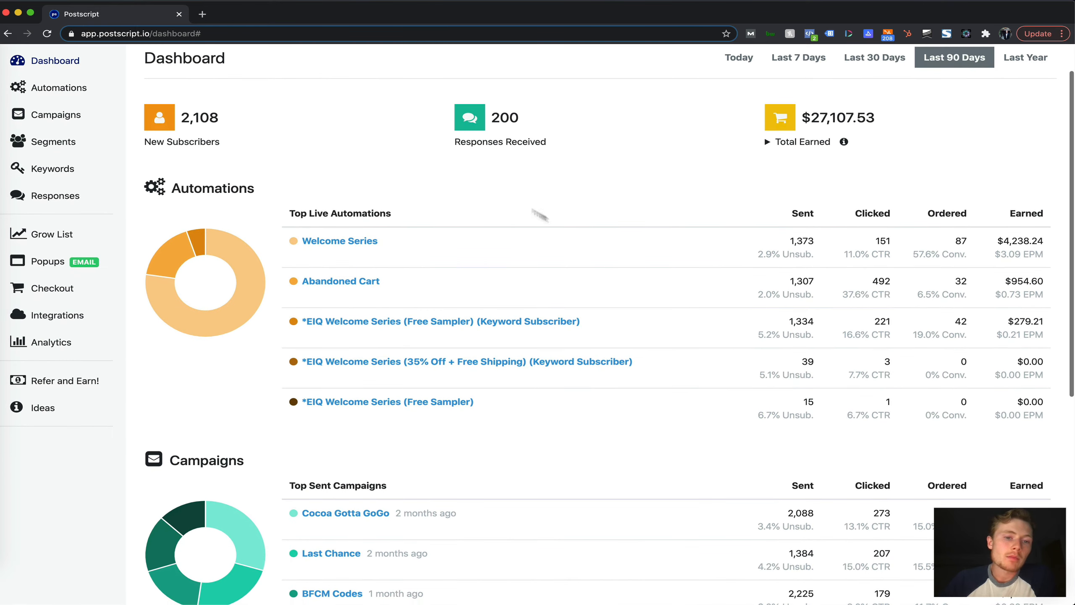
scroll(422, 380, down, 1)
scroll(420, 321, down, 6)
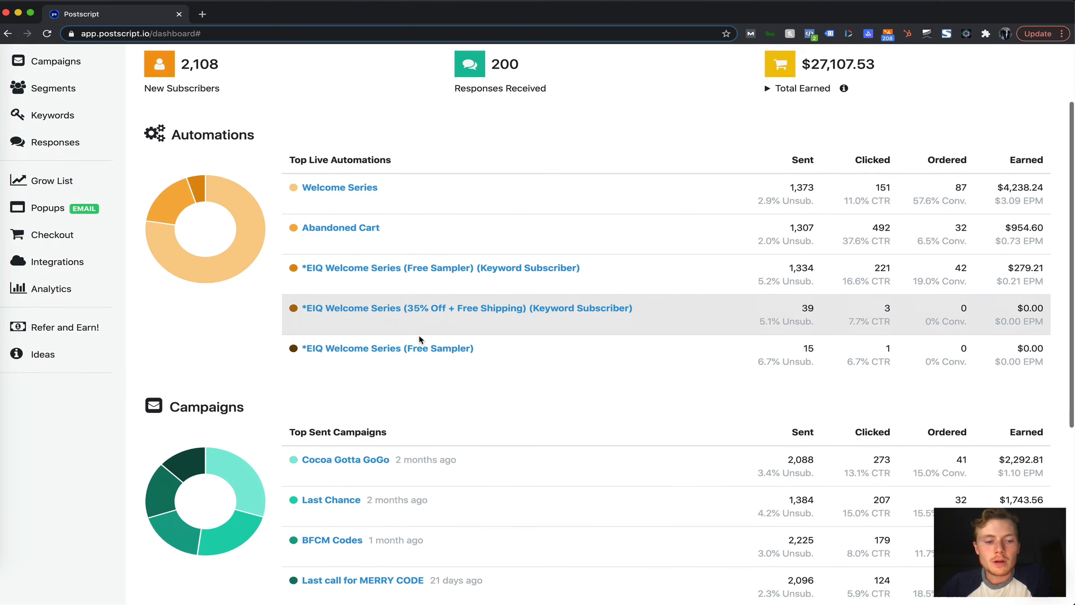
scroll(418, 335, down, 4)
scroll(328, 247, down, 4)
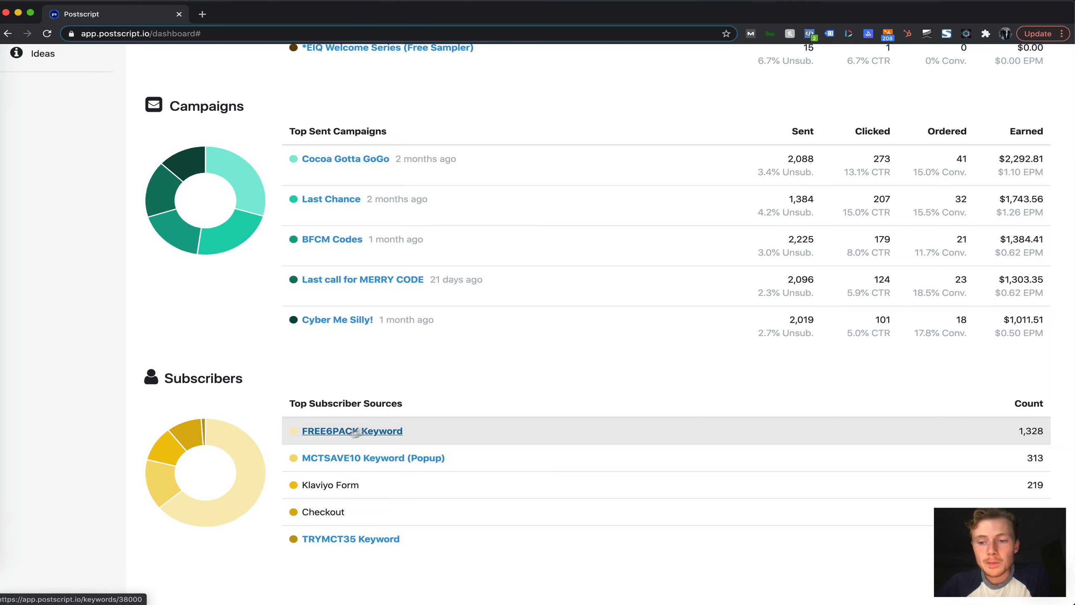
drag(836, 424, 1073, 432)
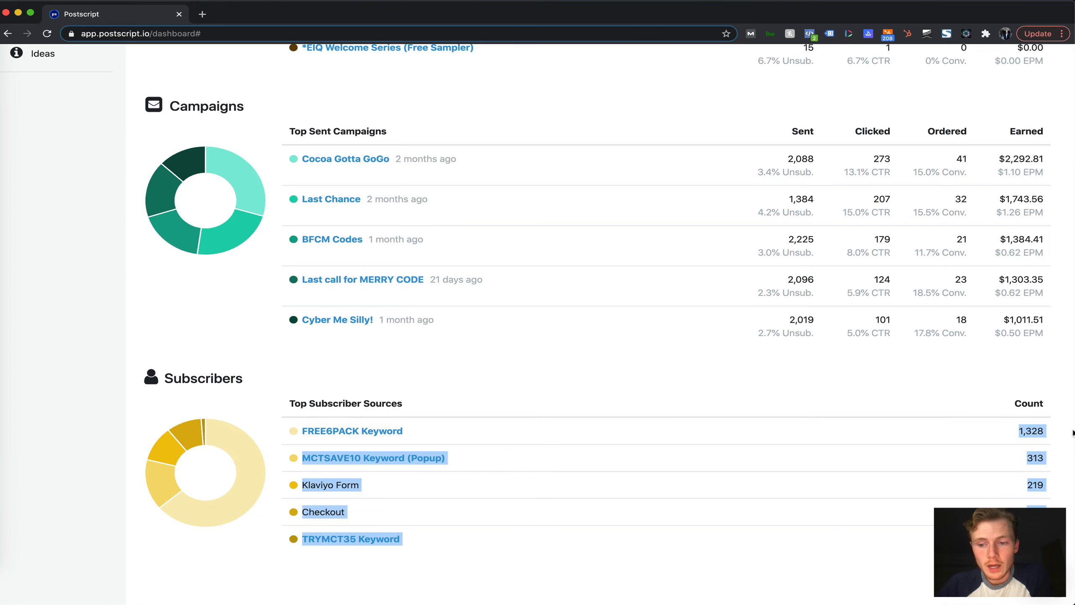
click(846, 396)
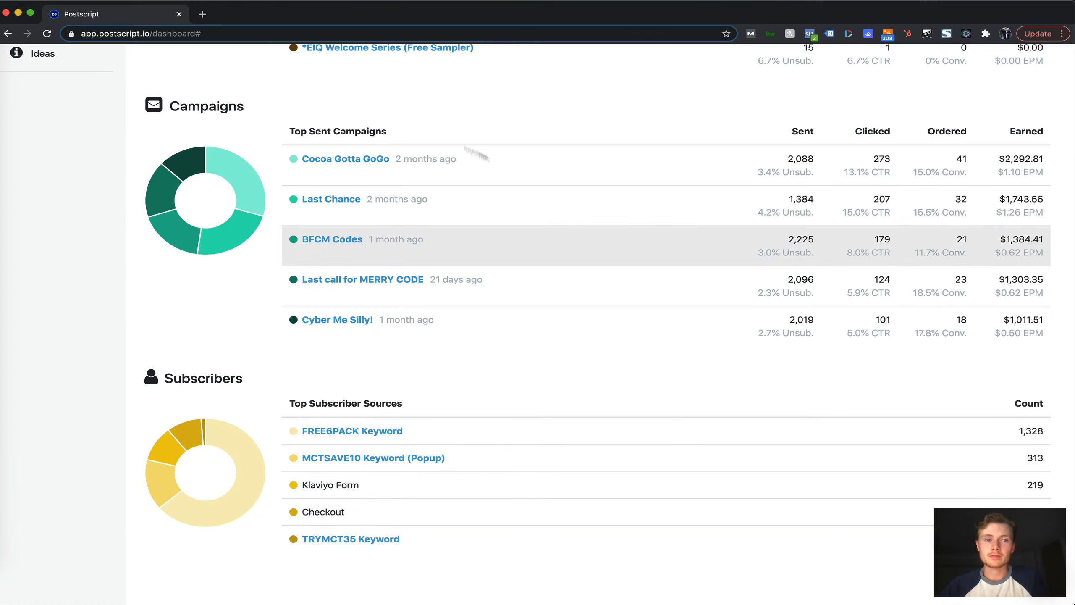
Step: Load the landing page try.mctco.com/free-6-pack-sample/ in a new browser tab
click(203, 15)
text(try.drinkmarquis.com/sampler-12-pack)
key(Return)
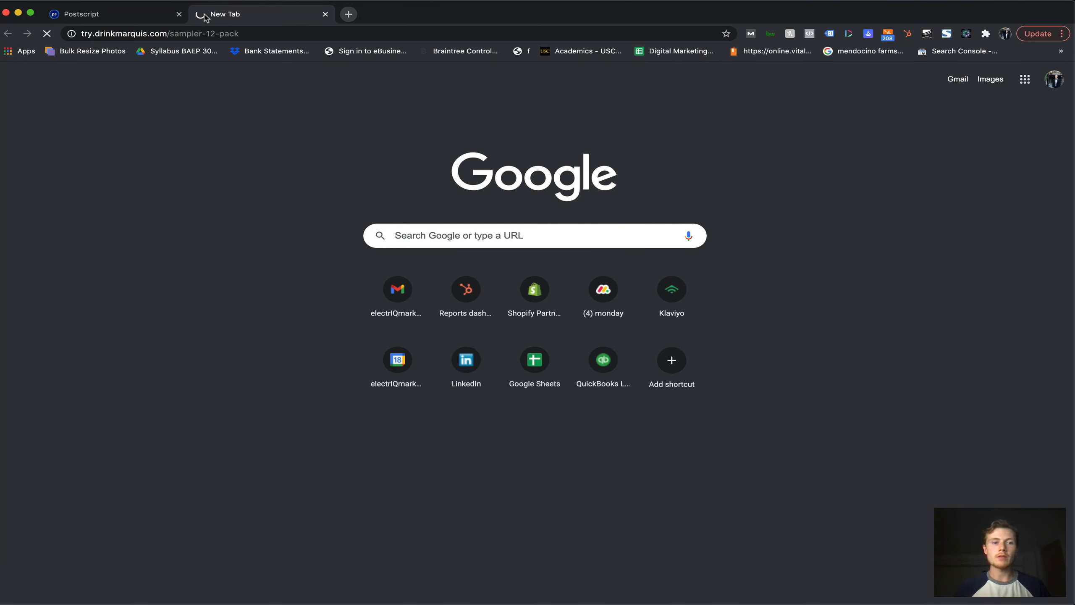
click(208, 34)
text(try.)
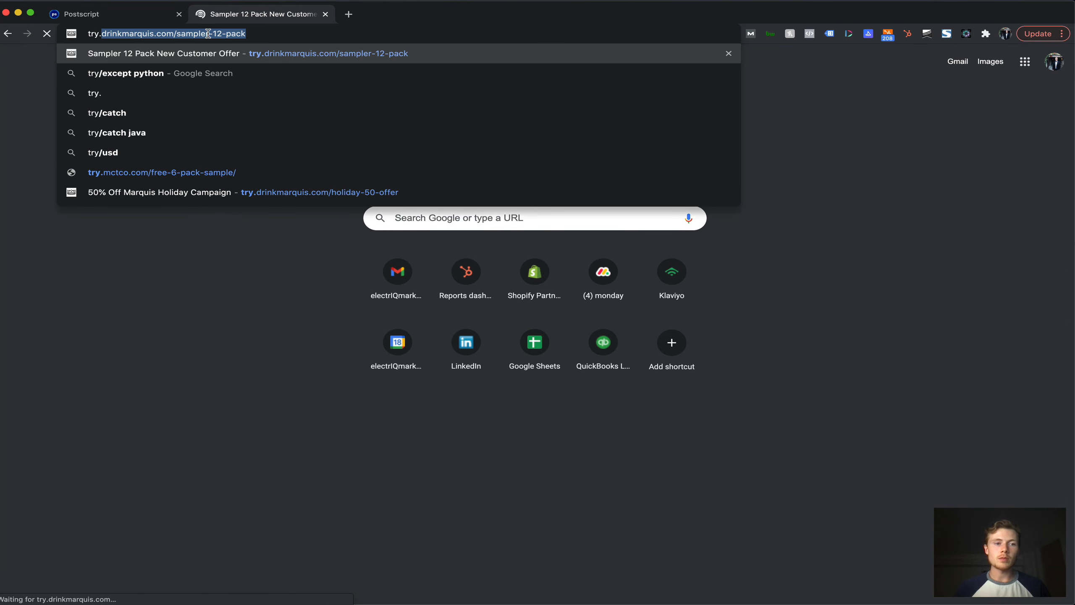
text(mct)
key(Return)
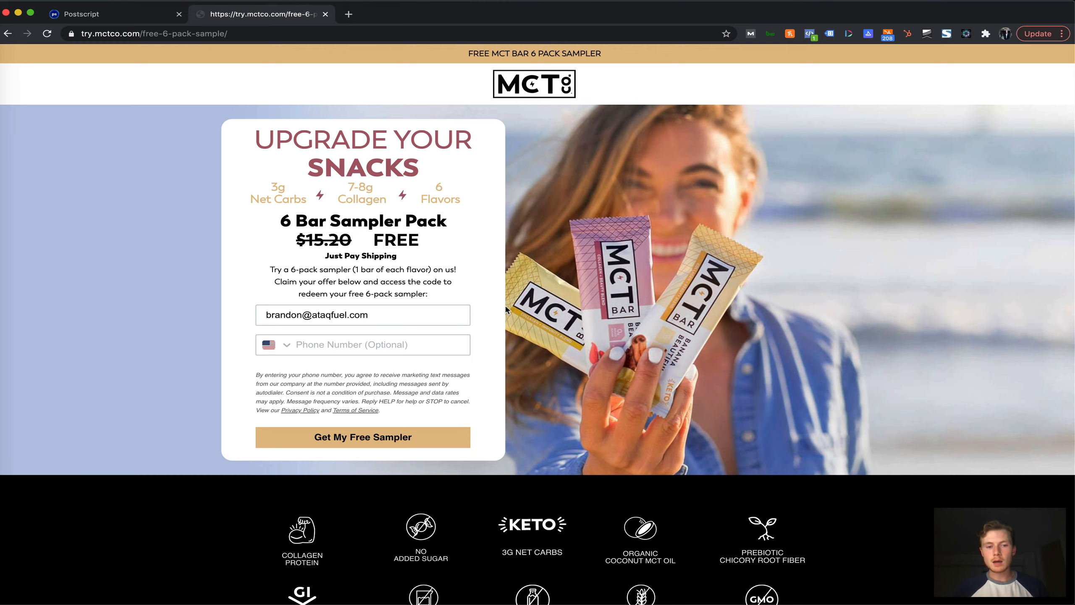
Step: Examine the free sampler landing page's sign-up form in both the mobile preview and the desktop layout
key(super+alt+i)
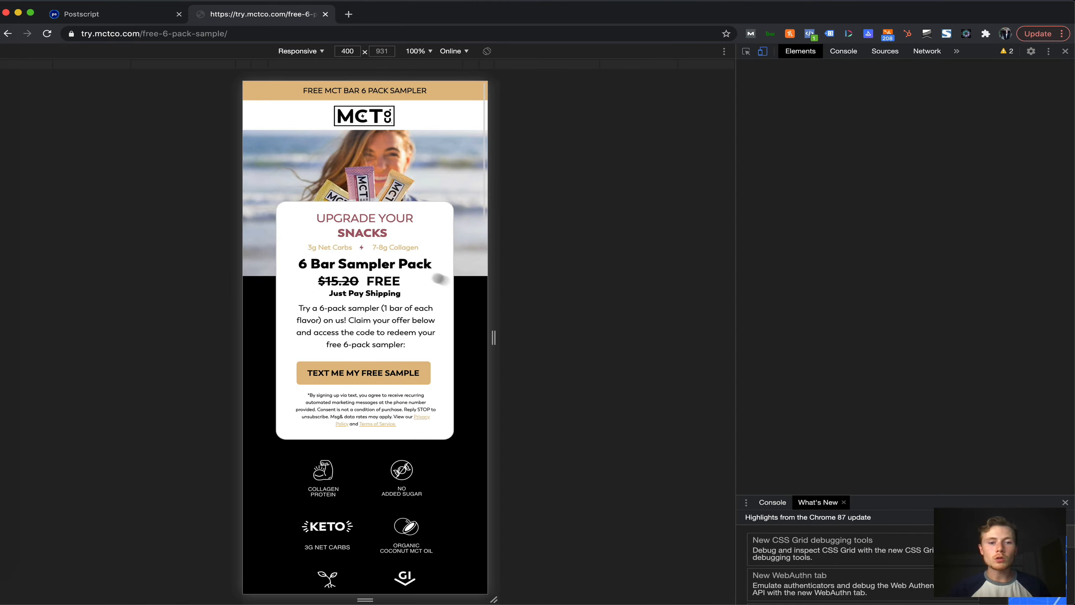
scroll(381, 342, down, 2)
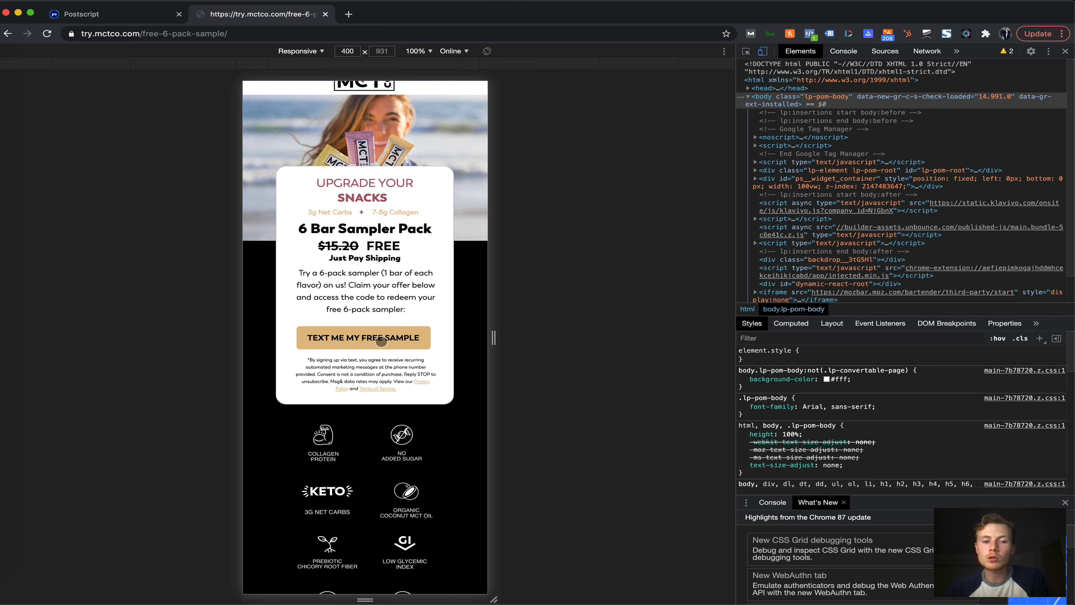
scroll(380, 341, down, 2)
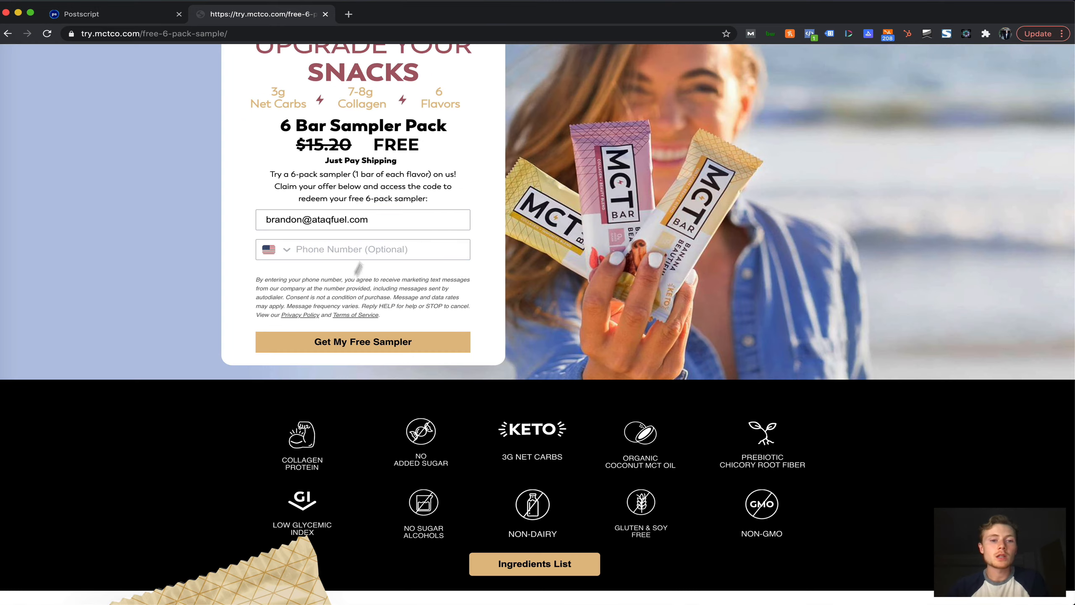
scroll(377, 180, up, 3)
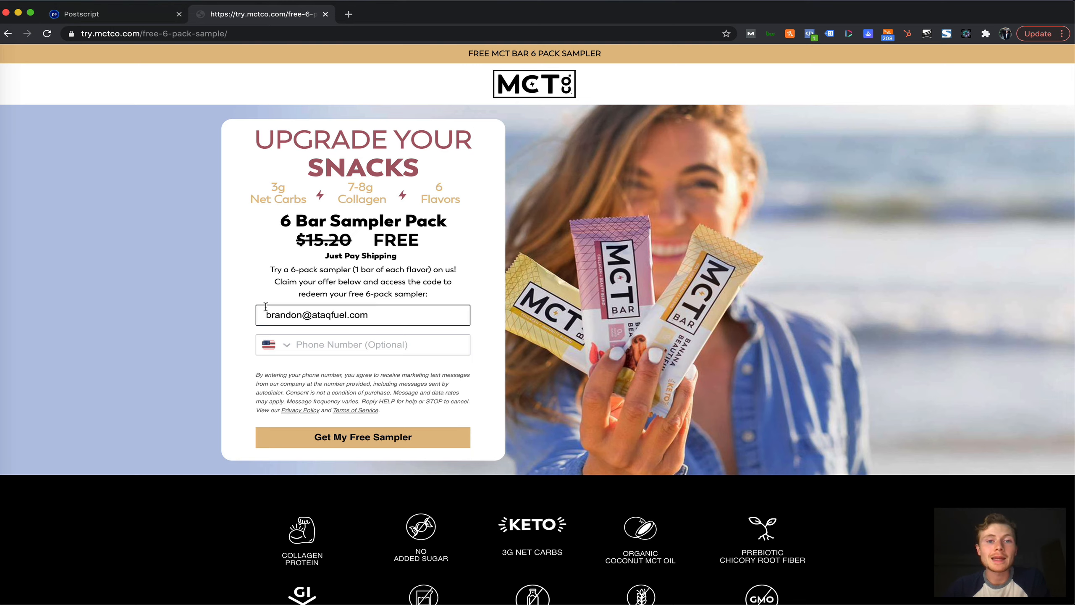
Step: Return to the Postscript dashboard and expand the Total Earned breakdown by revenue source
click(84, 17)
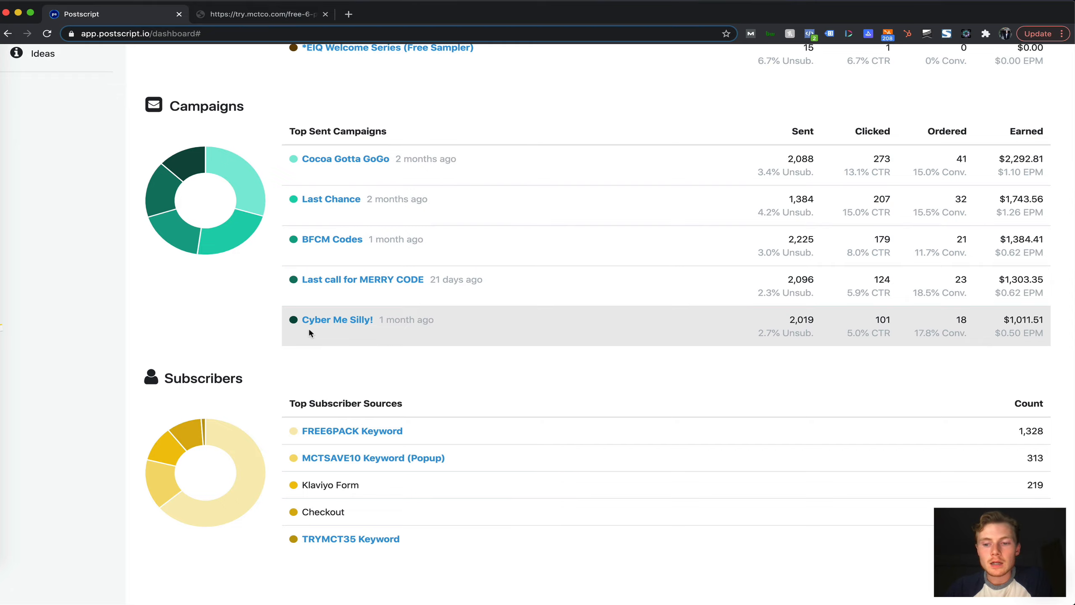
scroll(308, 328, up, 10)
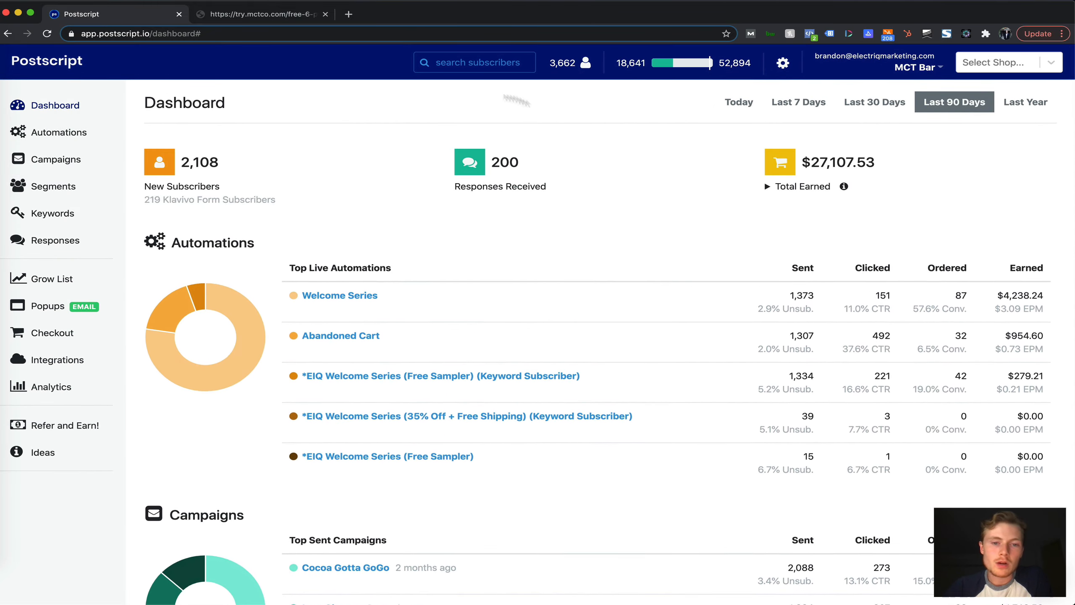
click(774, 189)
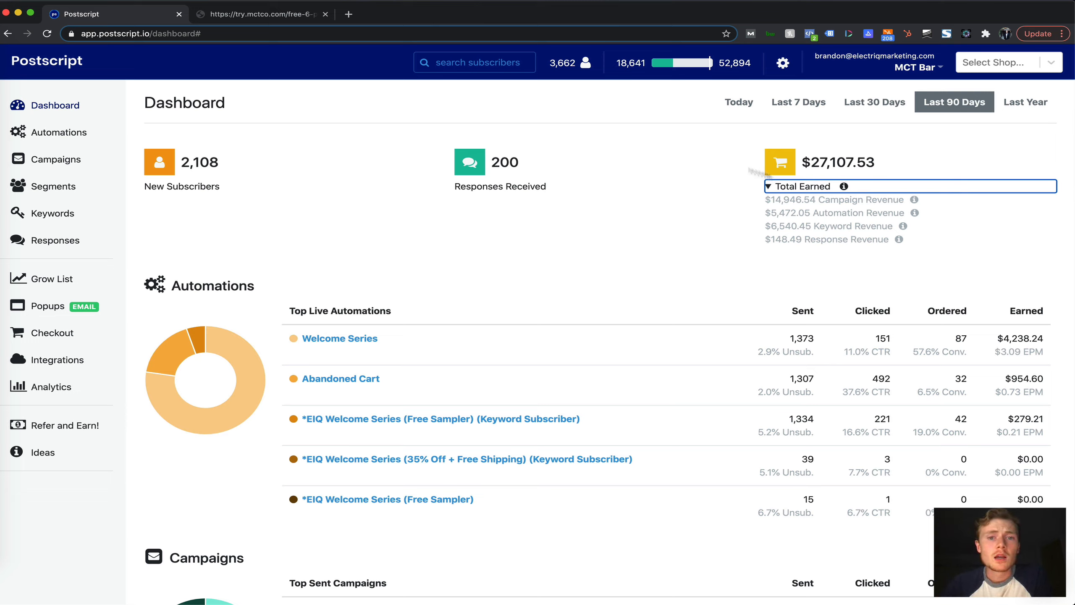
click(576, 132)
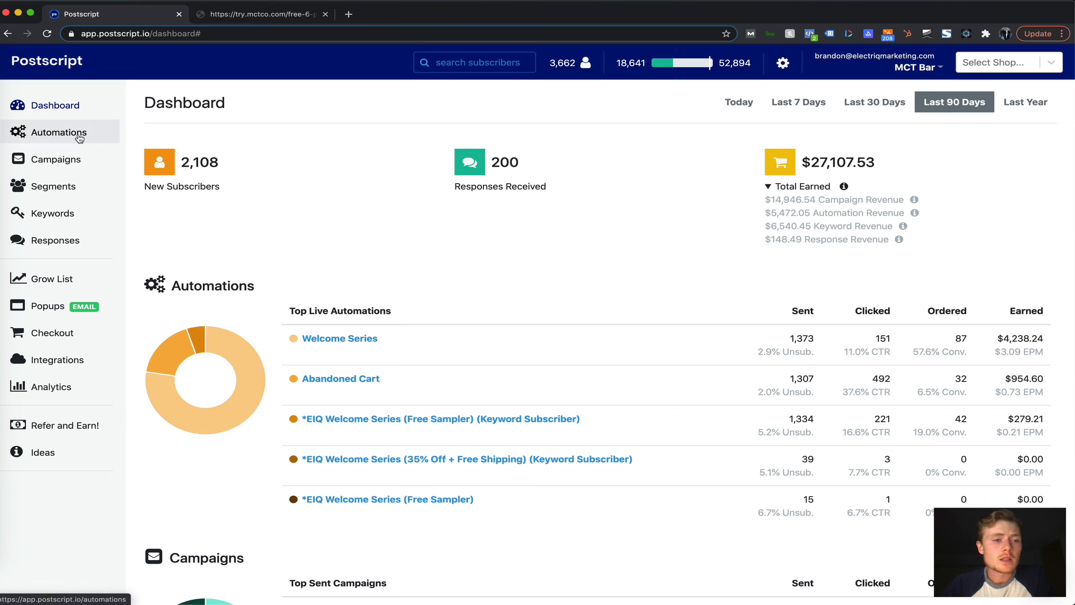
Step: Open the Keywords page and look over the list of active keywords
click(84, 221)
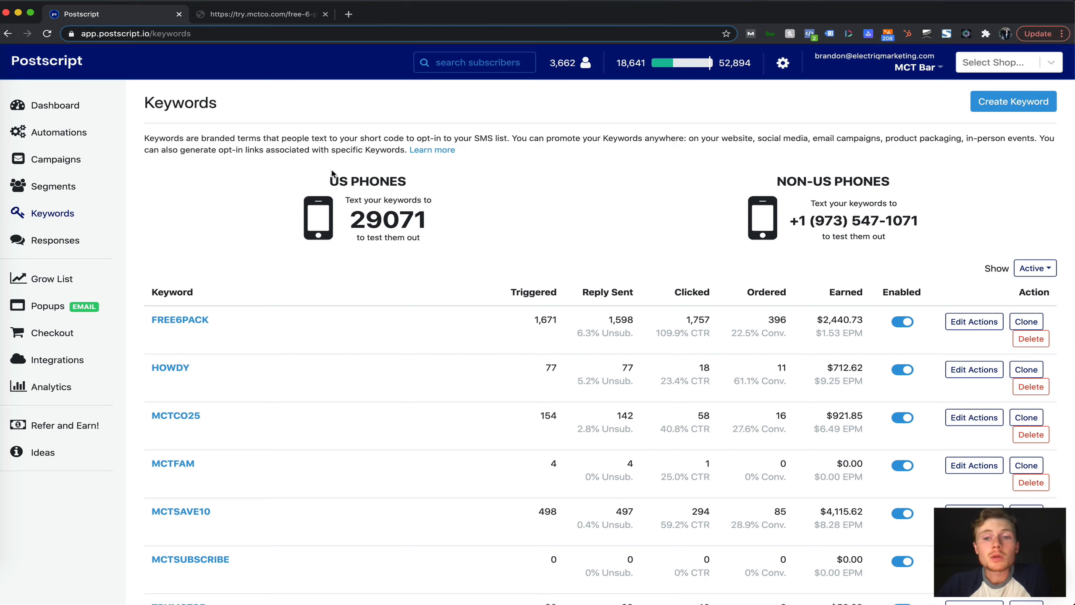
scroll(587, 252, down, 3)
scroll(586, 252, up, 3)
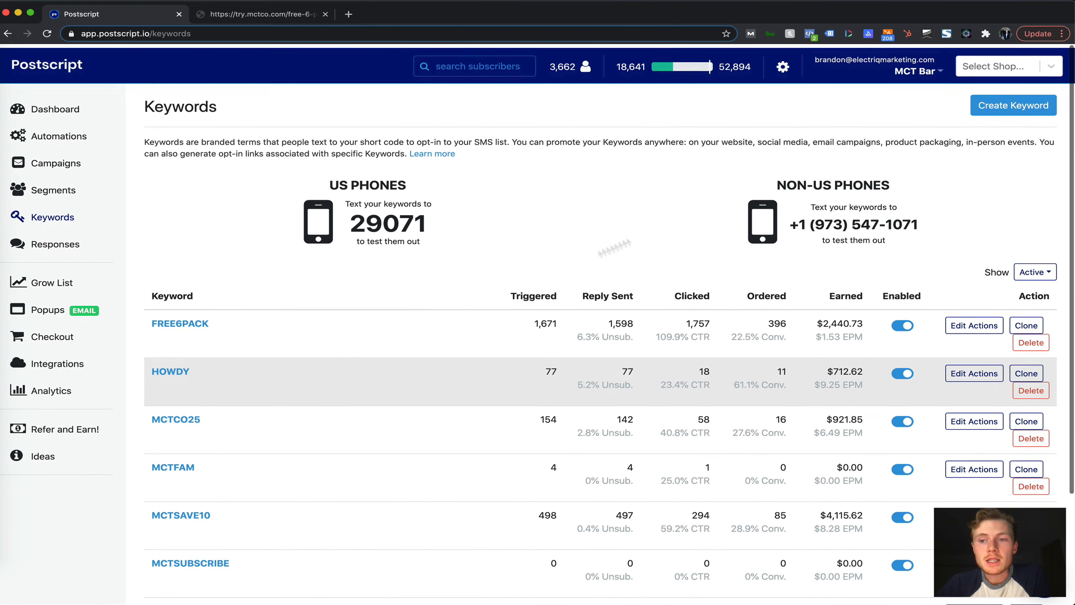
Step: Start a new keyword and name it ELECTRIQ
click(997, 107)
click(285, 169)
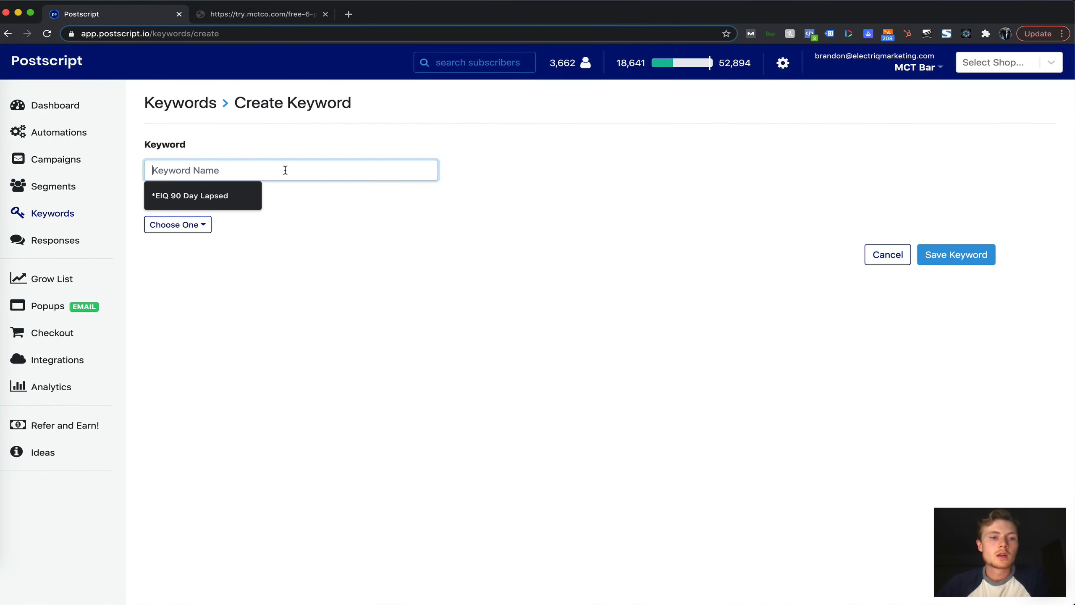
text(ELECTRIQ)
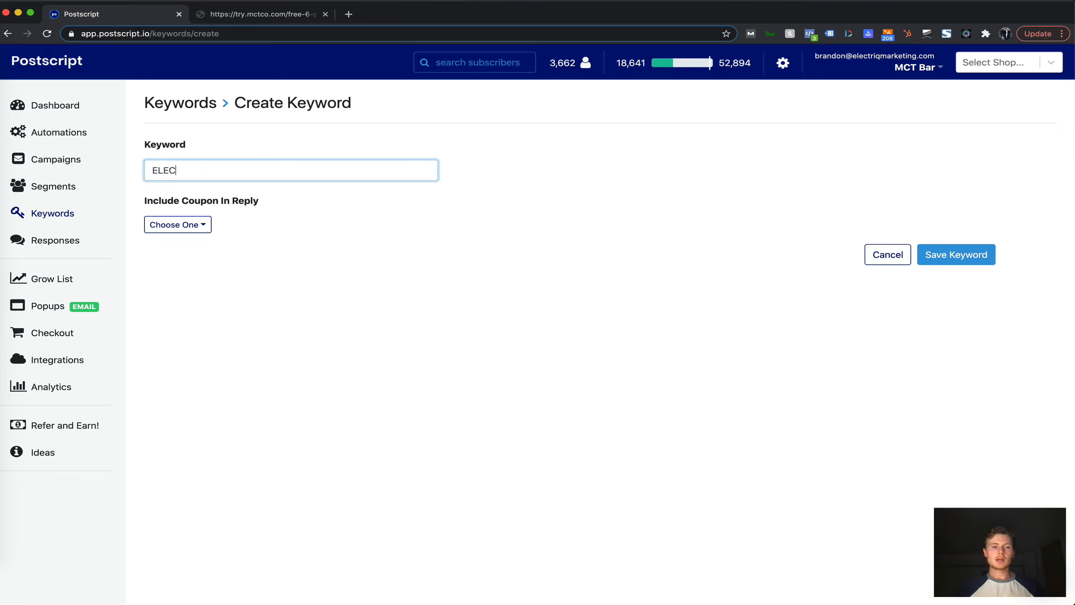
Step: Include a coupon in the keyword's reply and set its discount type to Dollar
click(194, 224)
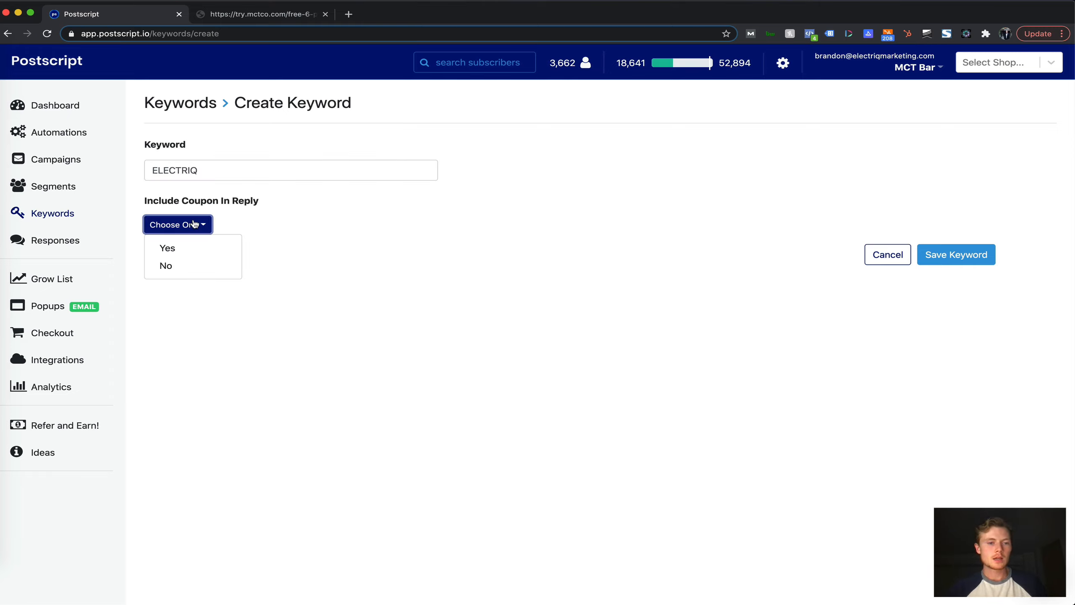
click(196, 245)
click(255, 232)
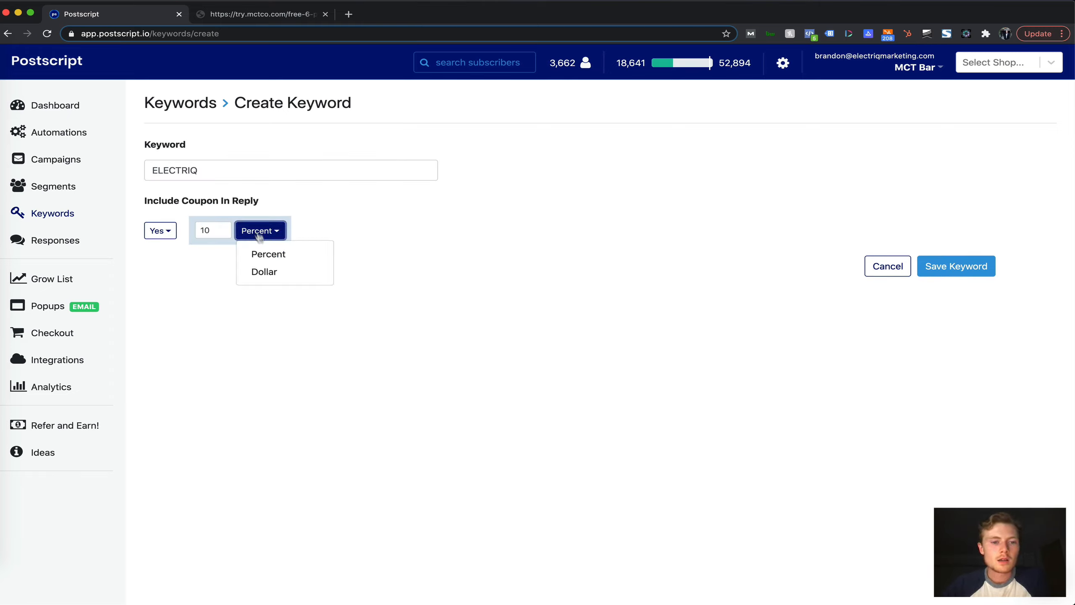
click(270, 272)
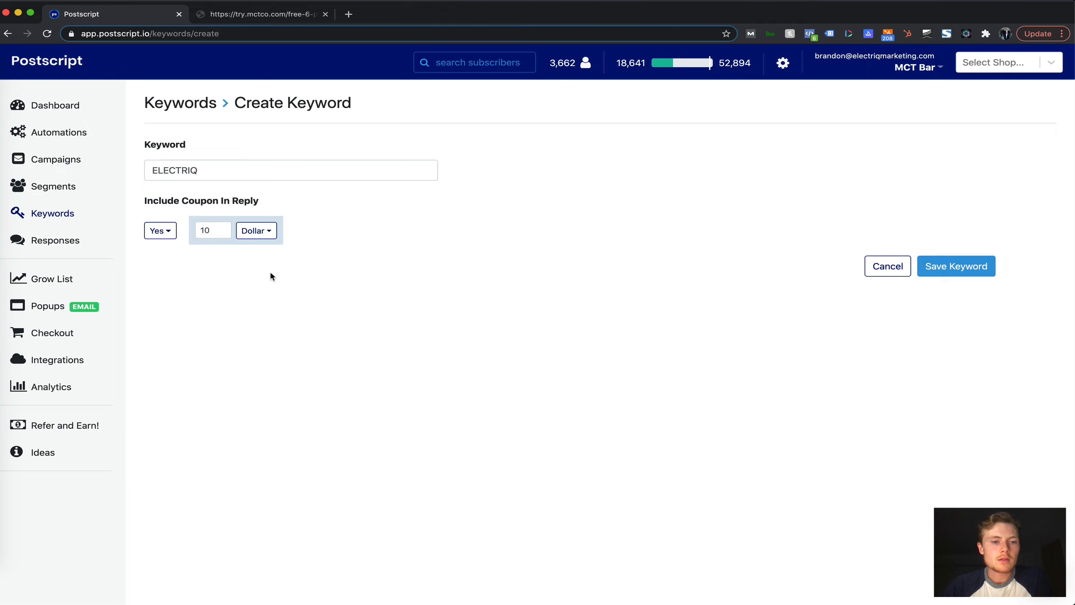
Step: Set the coupon in reply option to No, save the keyword and show the ELECTRIQ keyword's overview
click(170, 231)
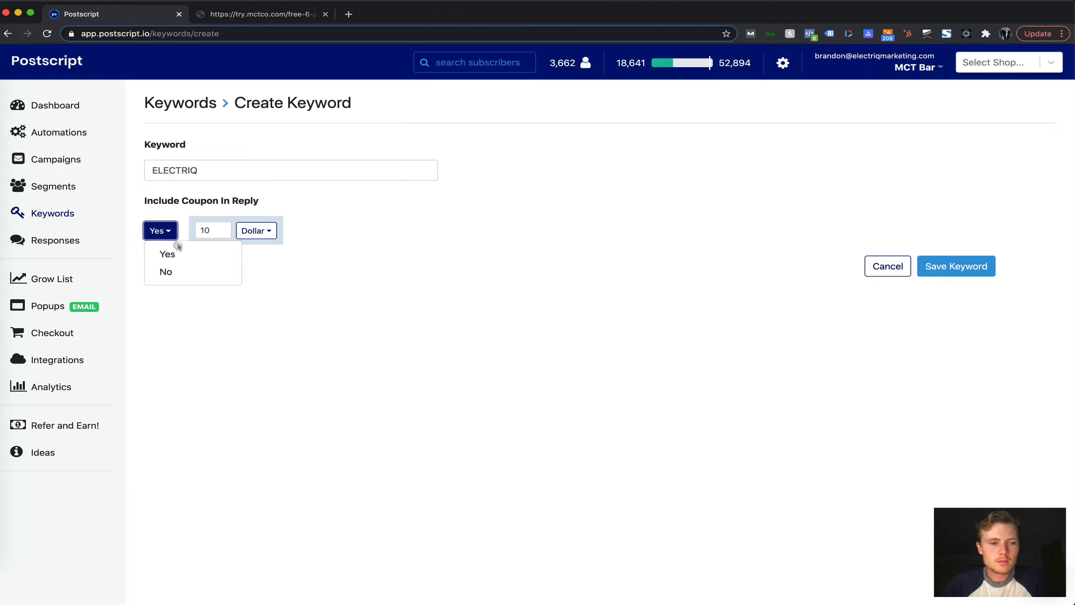
click(186, 270)
click(957, 255)
click(309, 105)
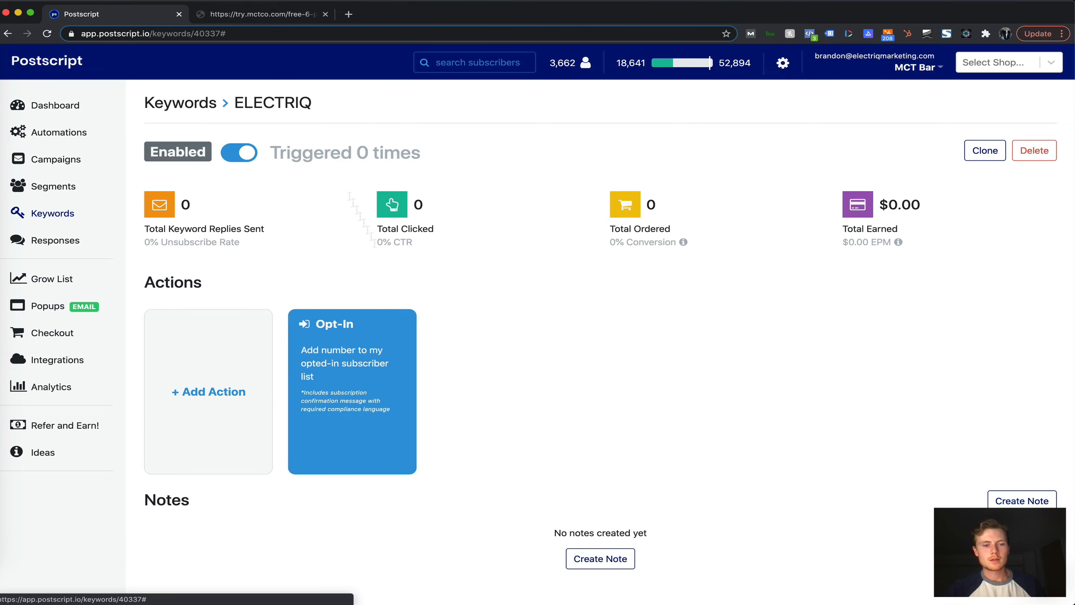
Step: Add a Reply action to the ELECTRIQ keyword
click(228, 385)
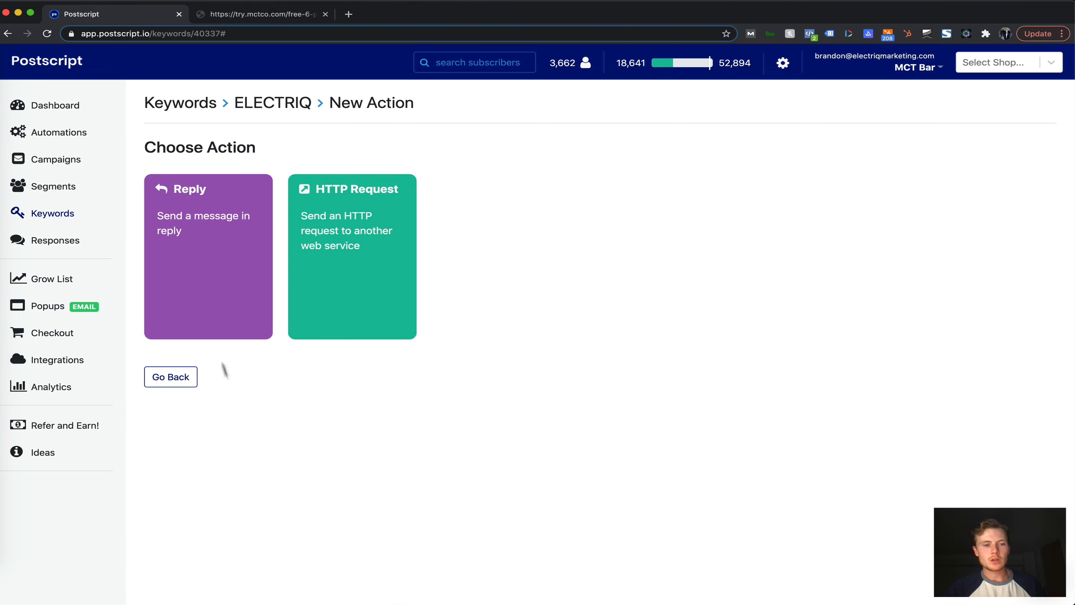
click(250, 243)
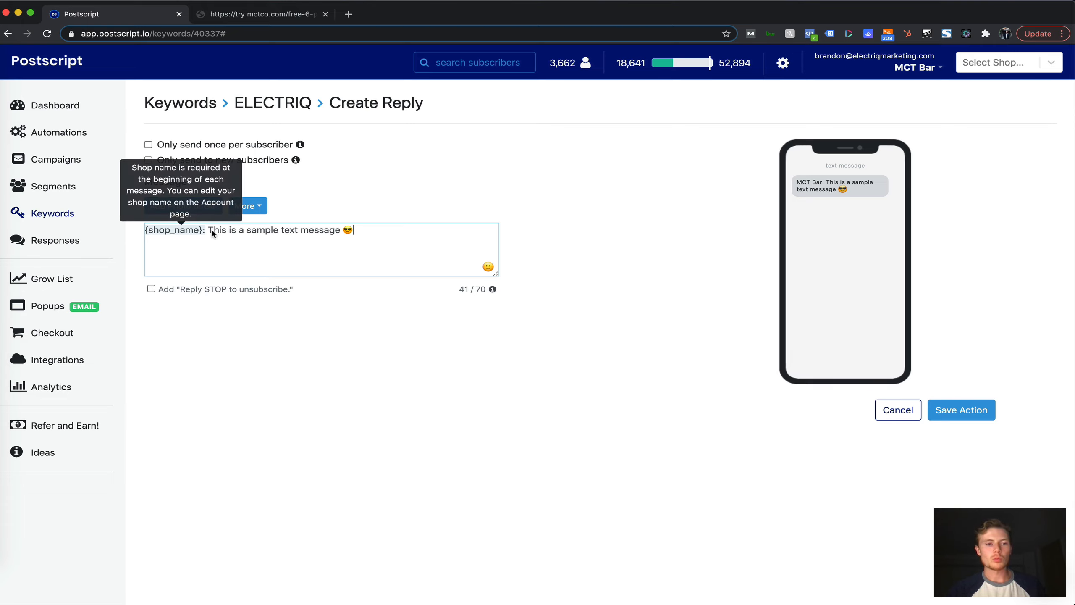
click(235, 231)
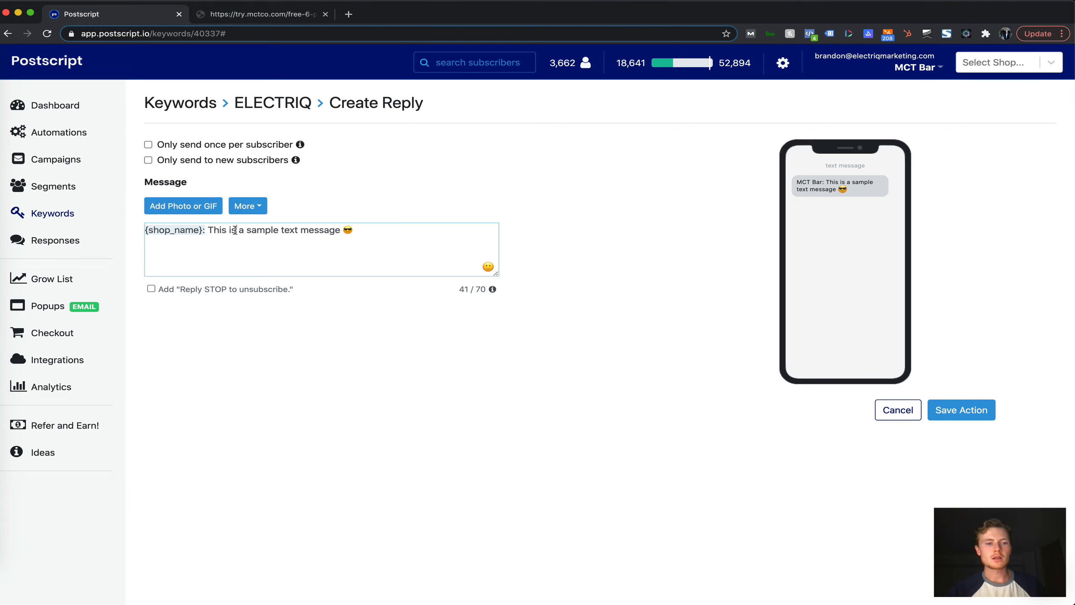
Step: Add blank lines below the sample message and start a discount link with the code TRY10
click(402, 241)
key(Return)
key(Return)
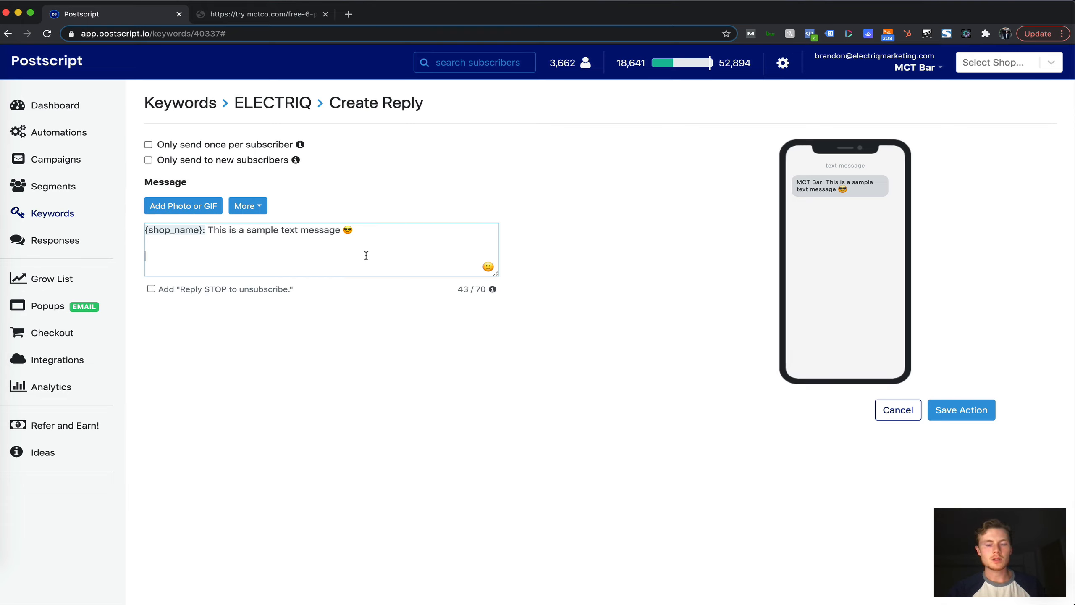
click(248, 206)
click(271, 264)
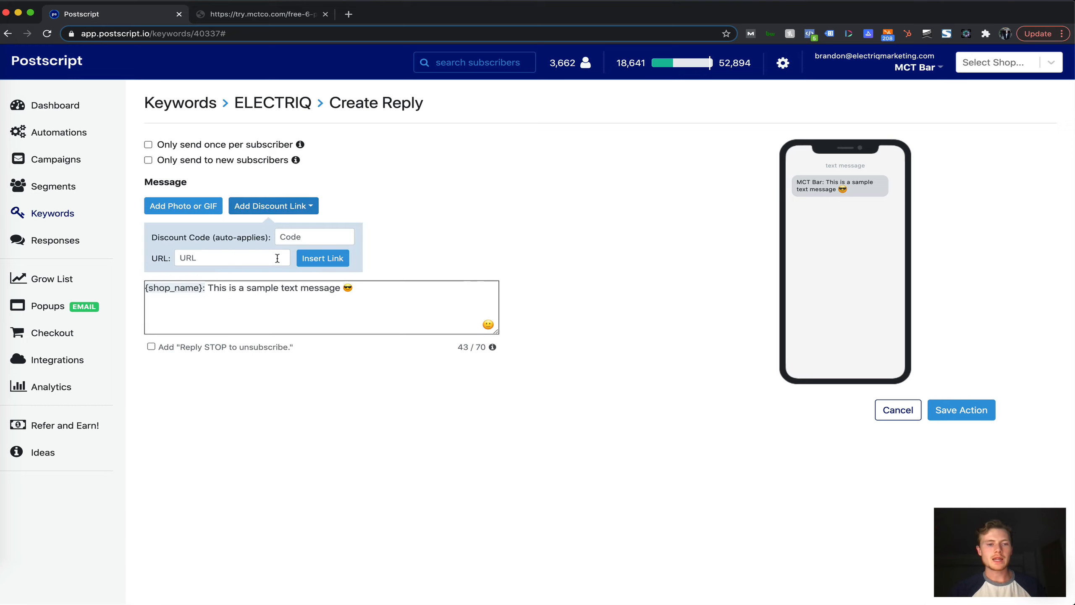
click(304, 240)
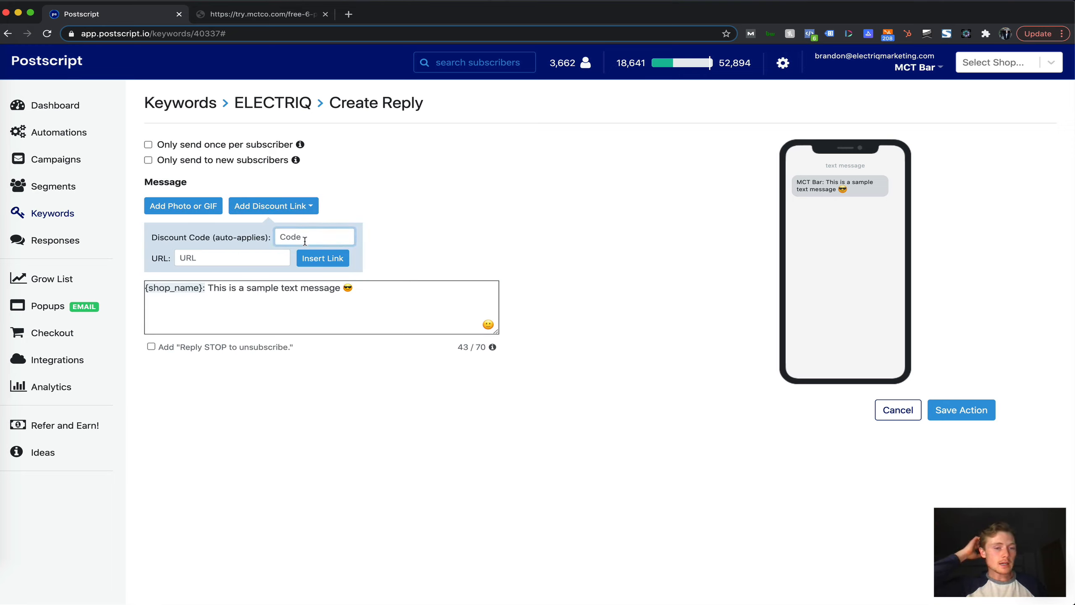
text(TRY10)
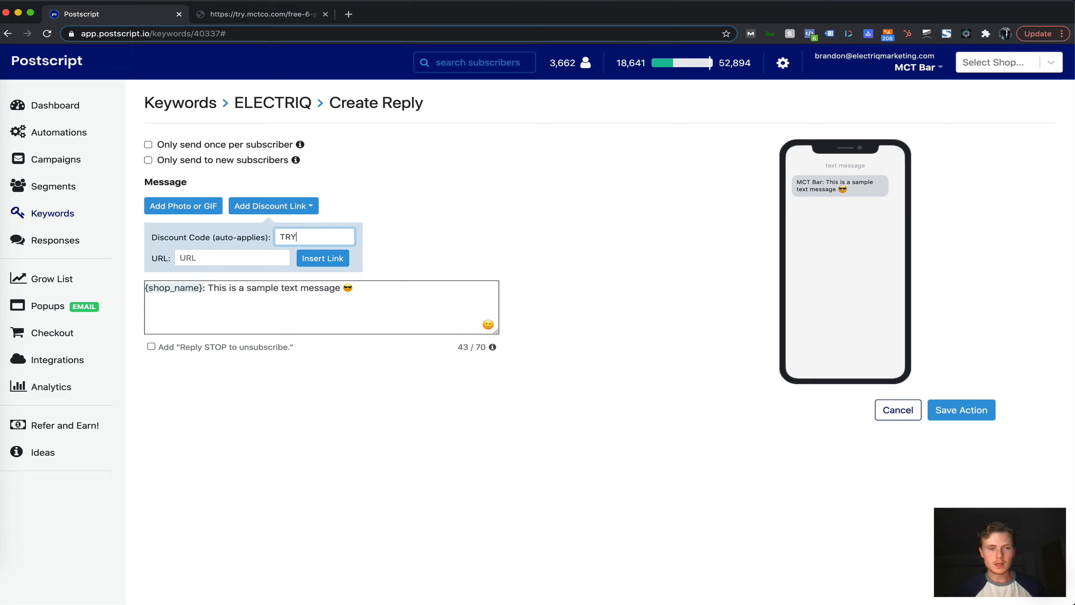
click(262, 257)
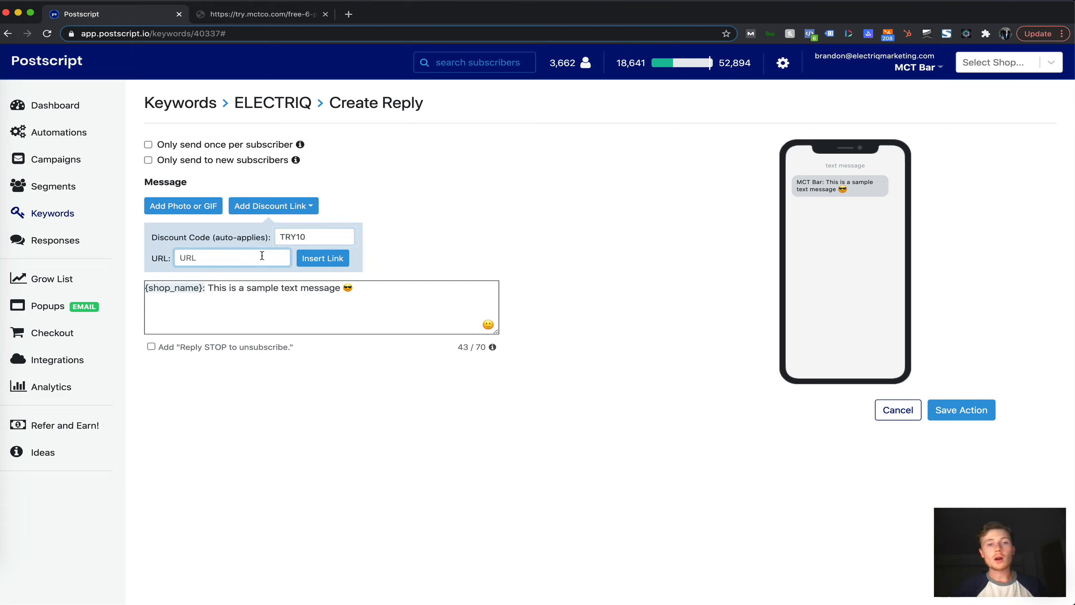
Step: Switch to a product link instead, choosing the 6 Flavor Sampler Pack with variant Default Title and quantity 1
click(277, 202)
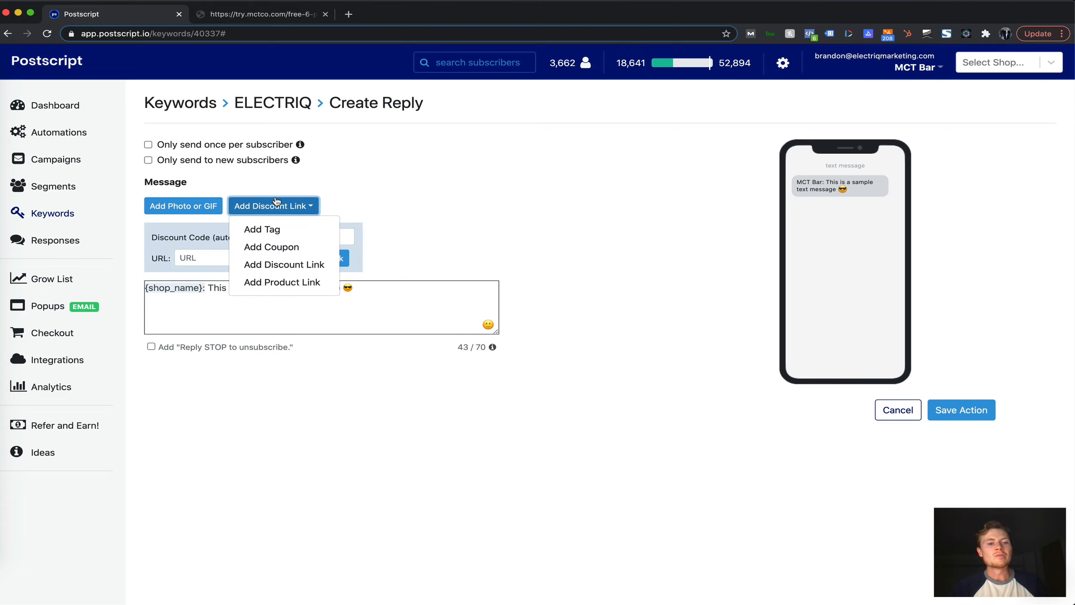
click(295, 270)
click(503, 146)
click(504, 174)
click(263, 15)
click(145, 15)
click(495, 186)
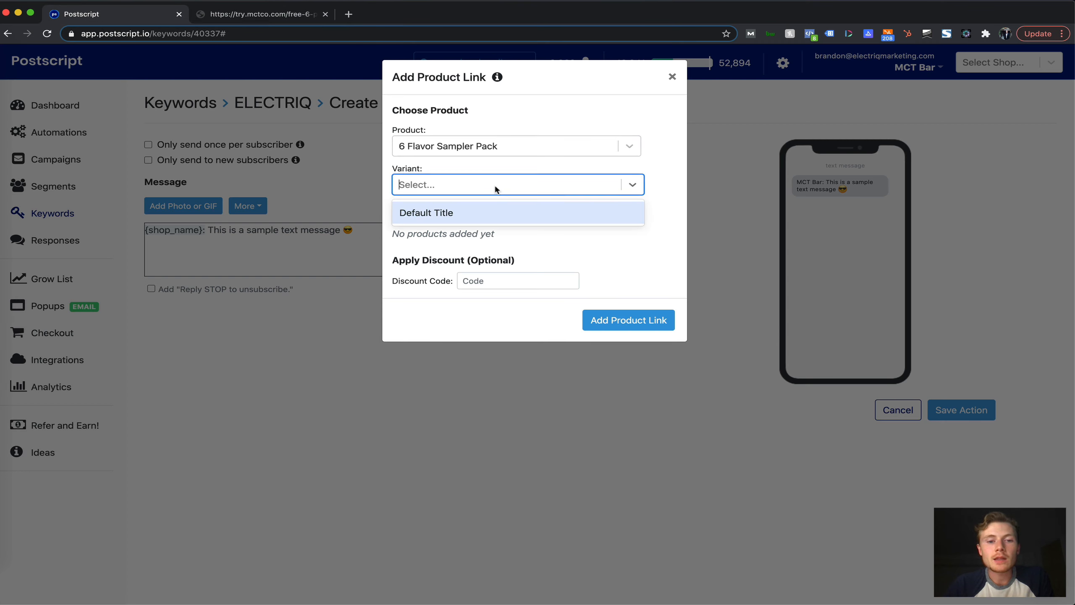
click(481, 209)
click(483, 205)
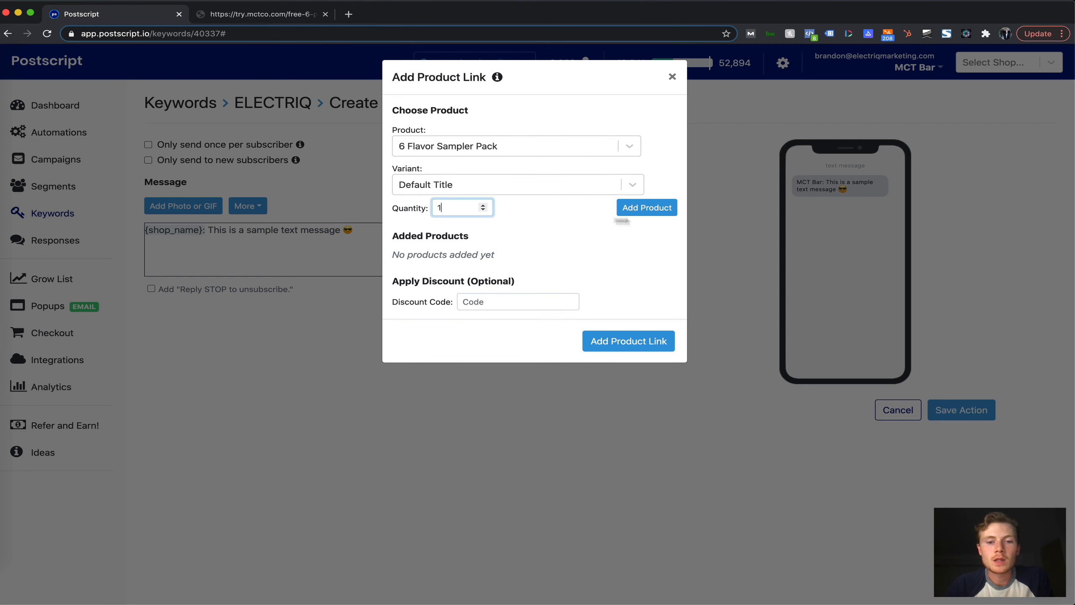
Step: Apply the discount code GOODSTUFF, add the sampler pack to the link and insert the product link into the message
click(522, 302)
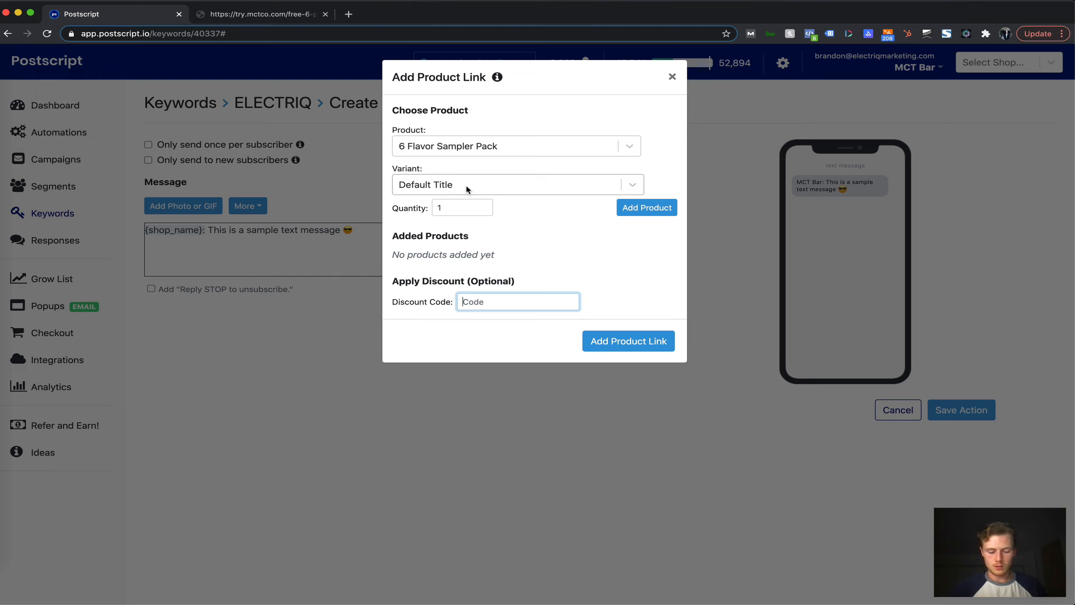
text(GOODSTUFF)
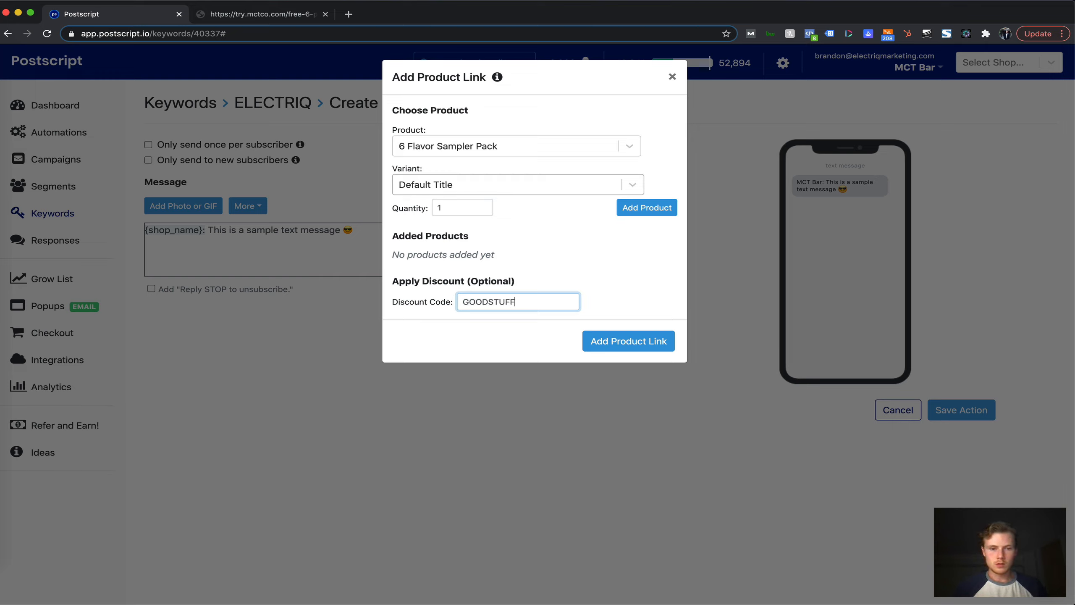
click(626, 341)
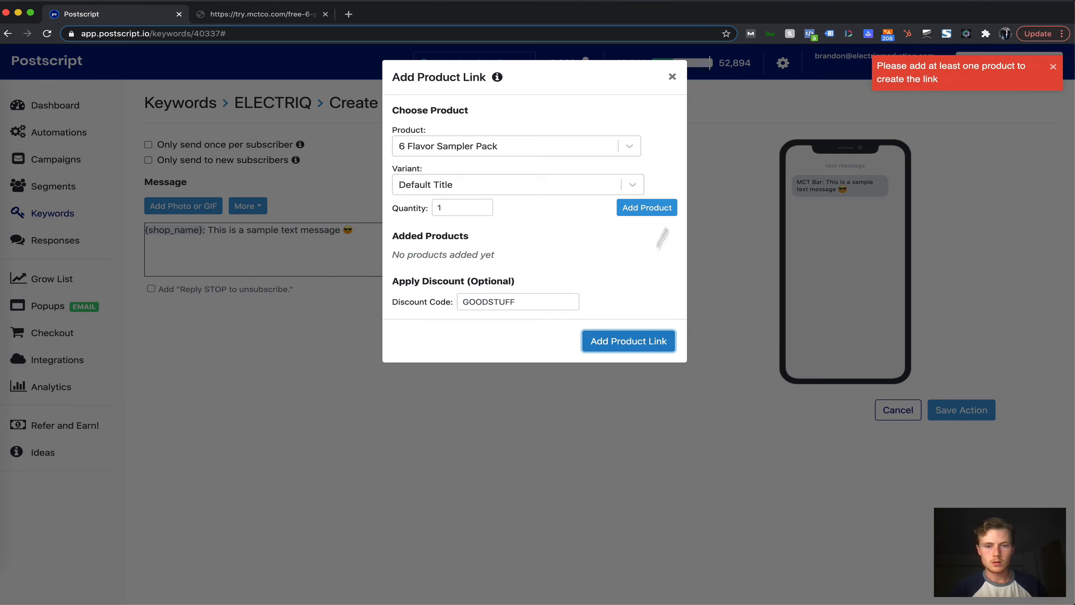
click(656, 207)
click(633, 302)
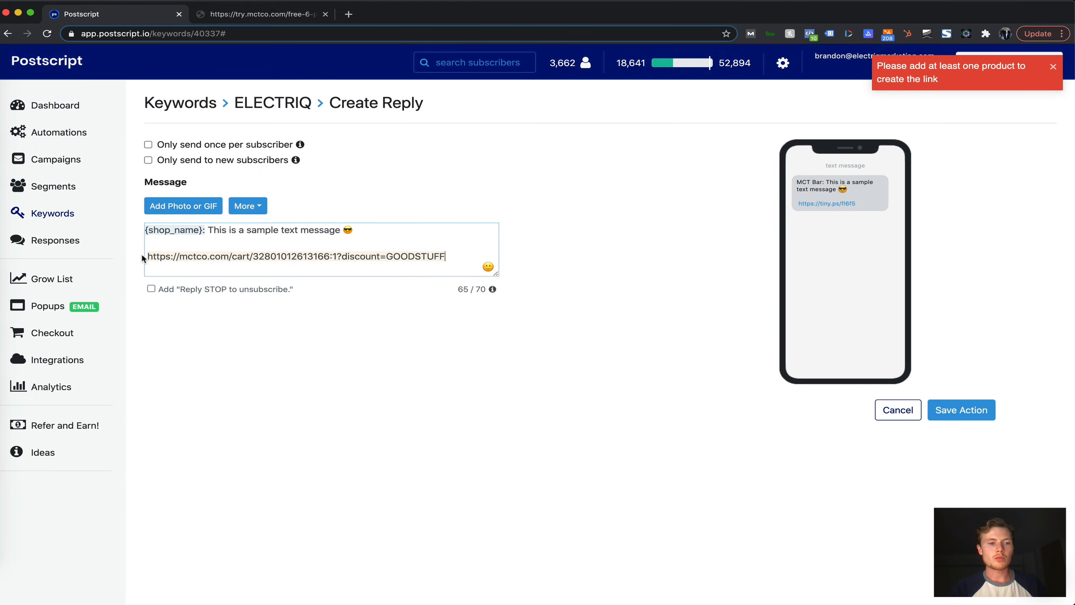
Step: Copy the inserted cart link, open it in a new browser tab to inspect the checkout page, and close that tab
triple_click(471, 253)
key(ctrl+c)
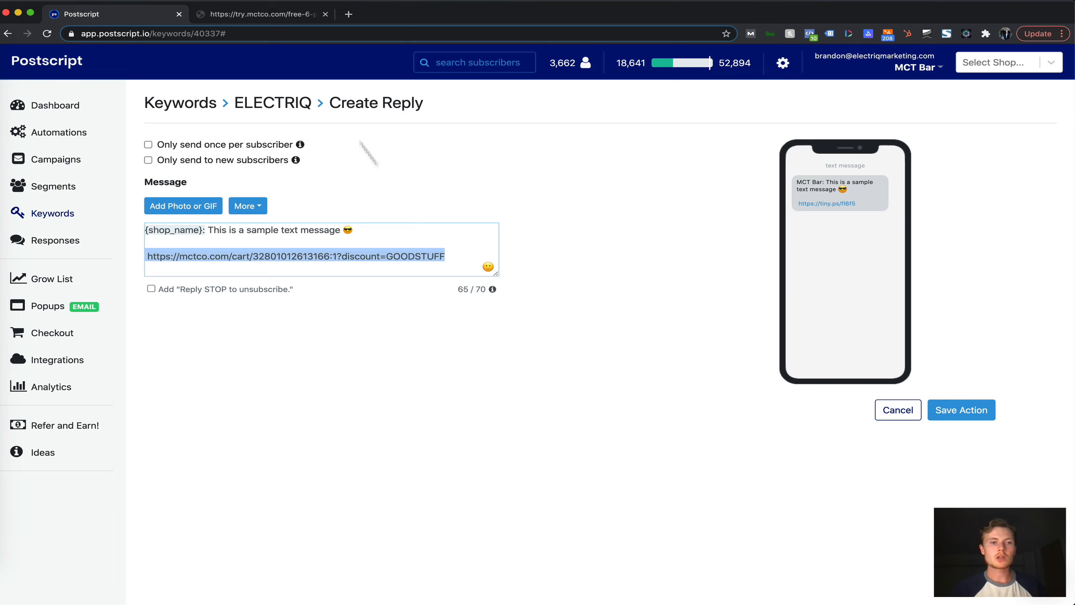
click(348, 13)
key(ctrl+v)
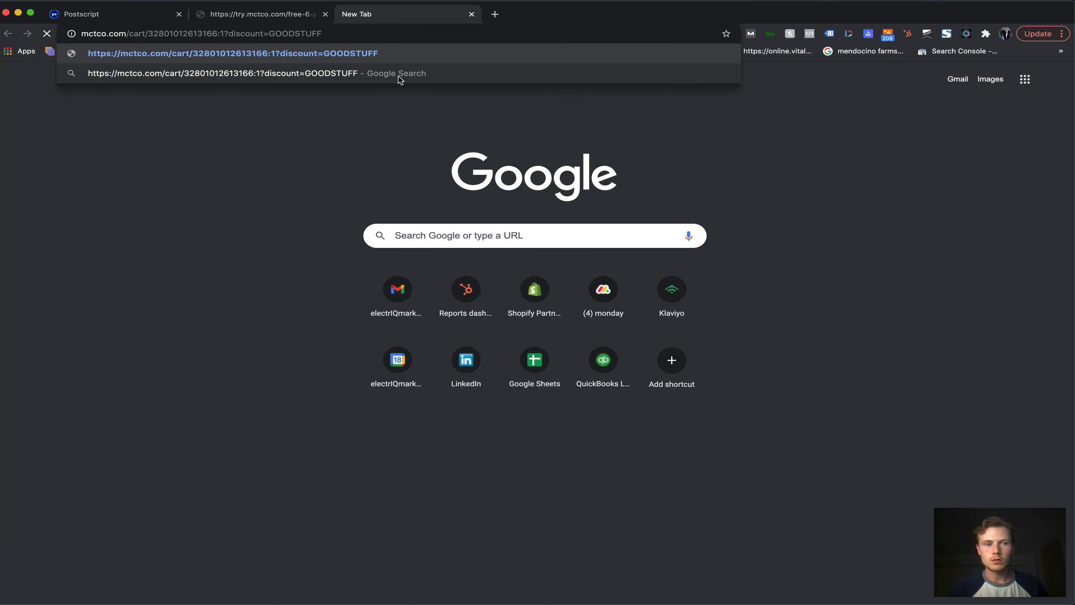
key(Return)
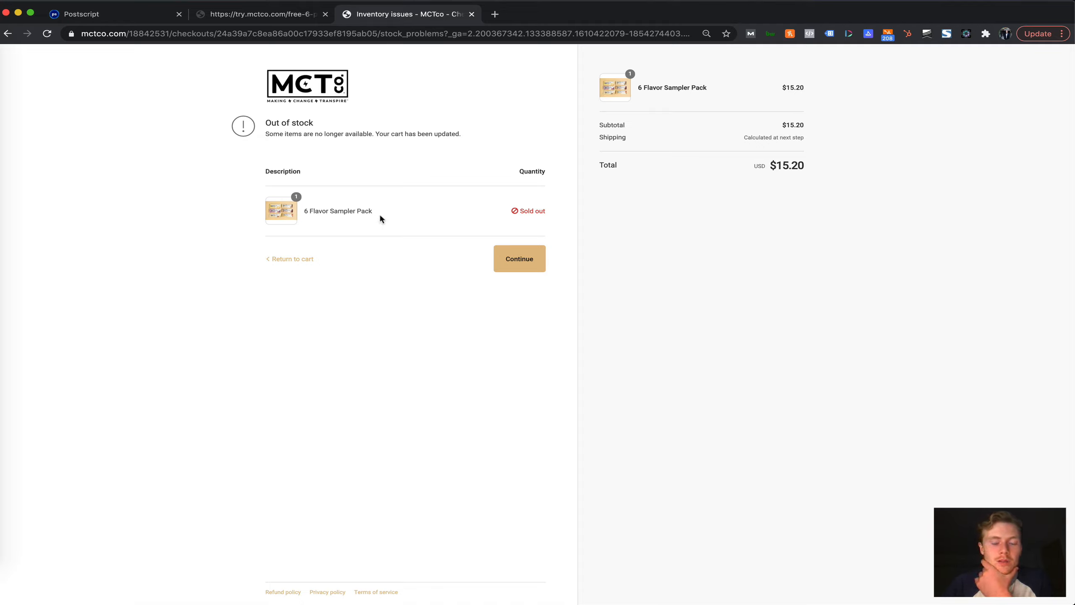
drag(380, 214, 287, 214)
click(412, 219)
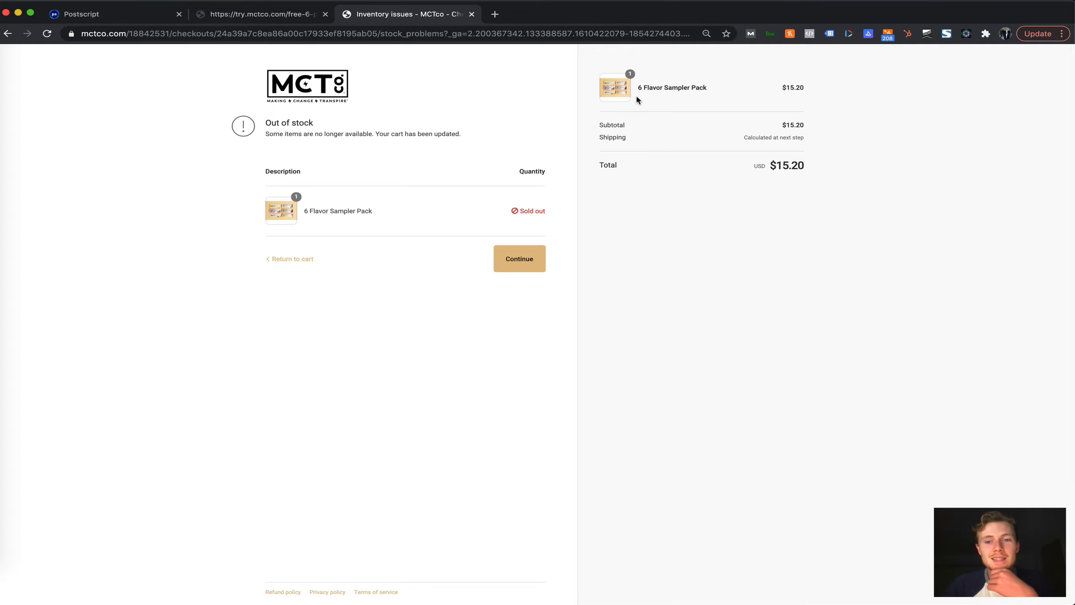
drag(636, 94, 859, 161)
click(861, 162)
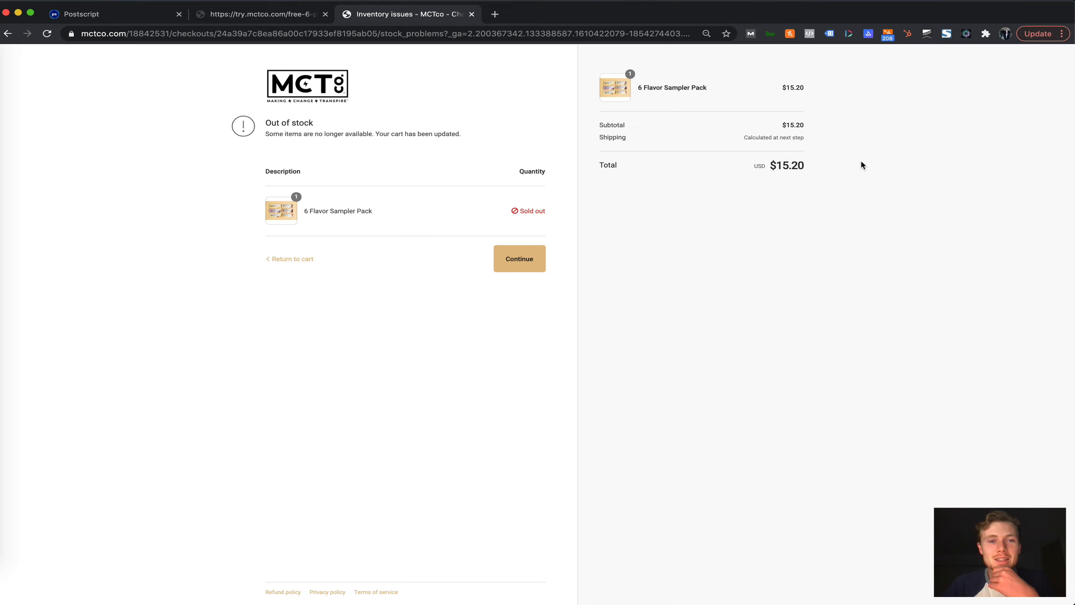
click(472, 14)
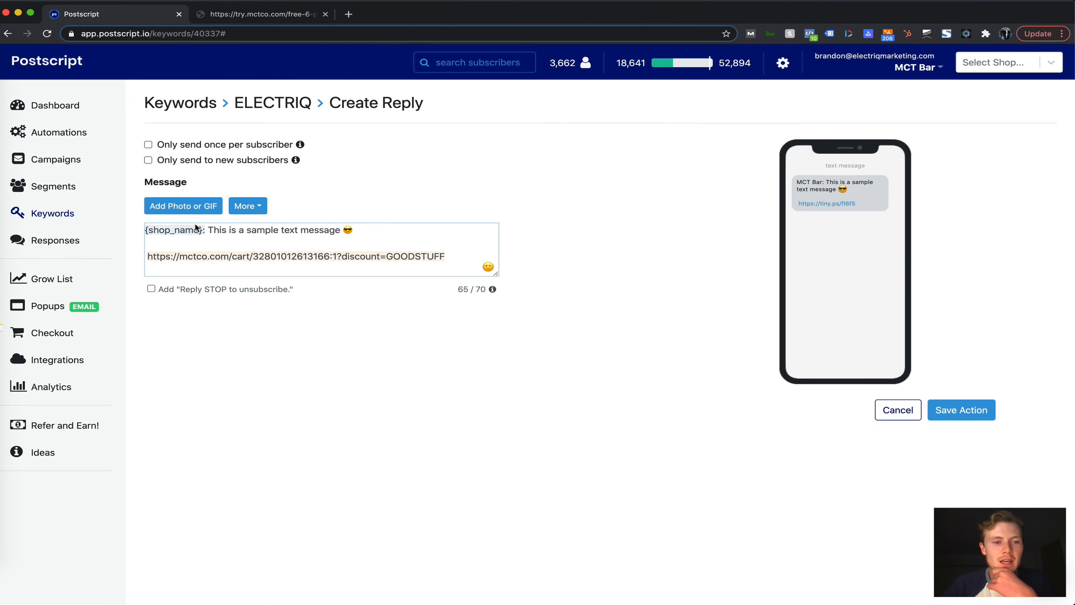
Step: Examine the reply message's coupon options, including the discount types and the collection ID field
click(248, 206)
click(290, 250)
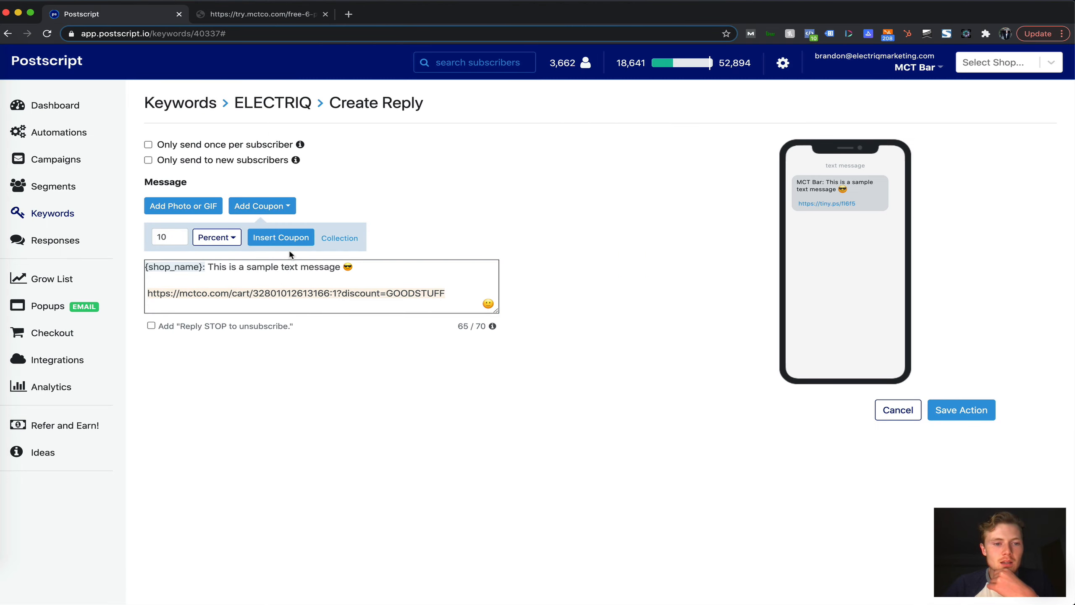
click(211, 238)
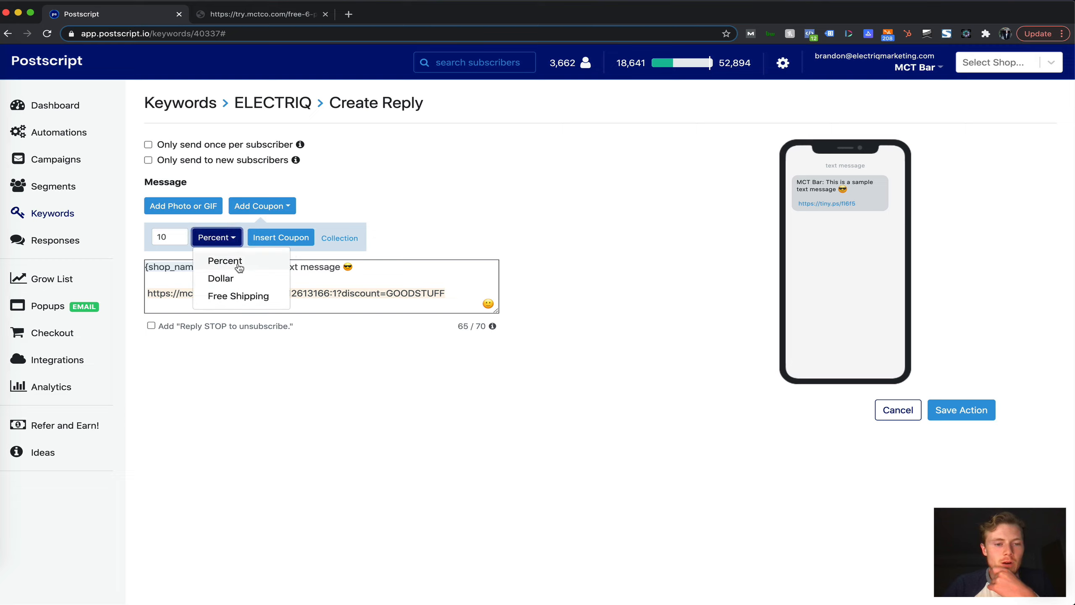
click(339, 238)
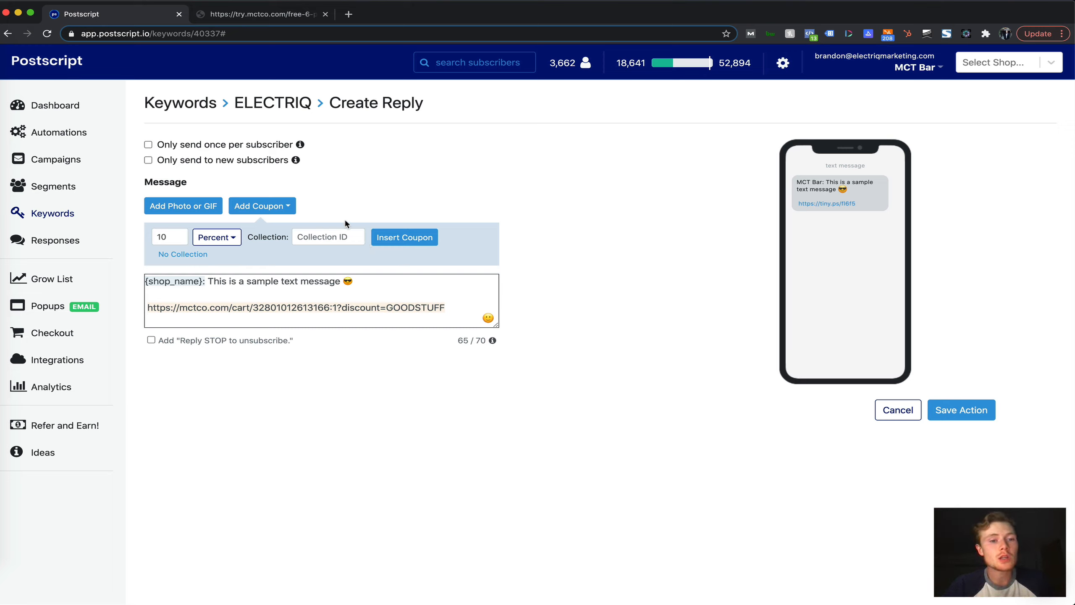
click(269, 206)
click(354, 235)
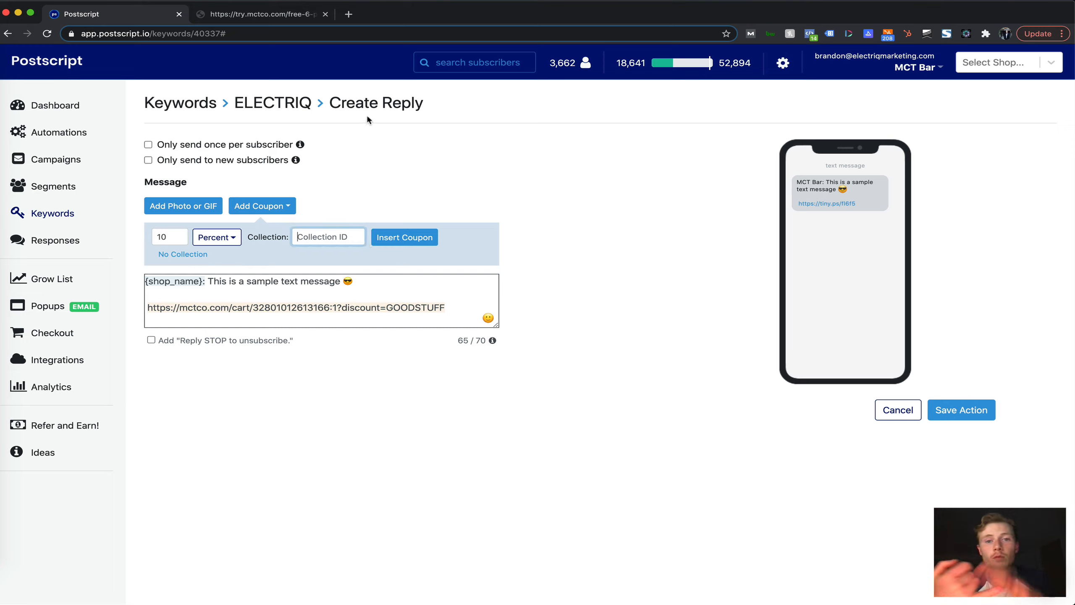
Step: Discard the unsaved reply and return to the keywords list
click(263, 206)
click(254, 228)
click(894, 407)
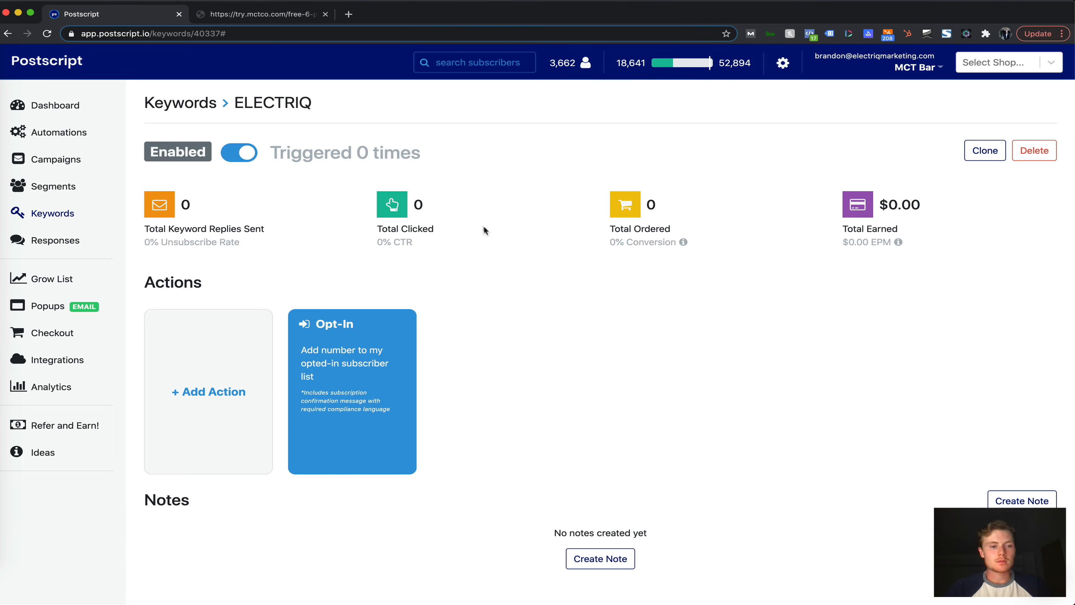
click(51, 212)
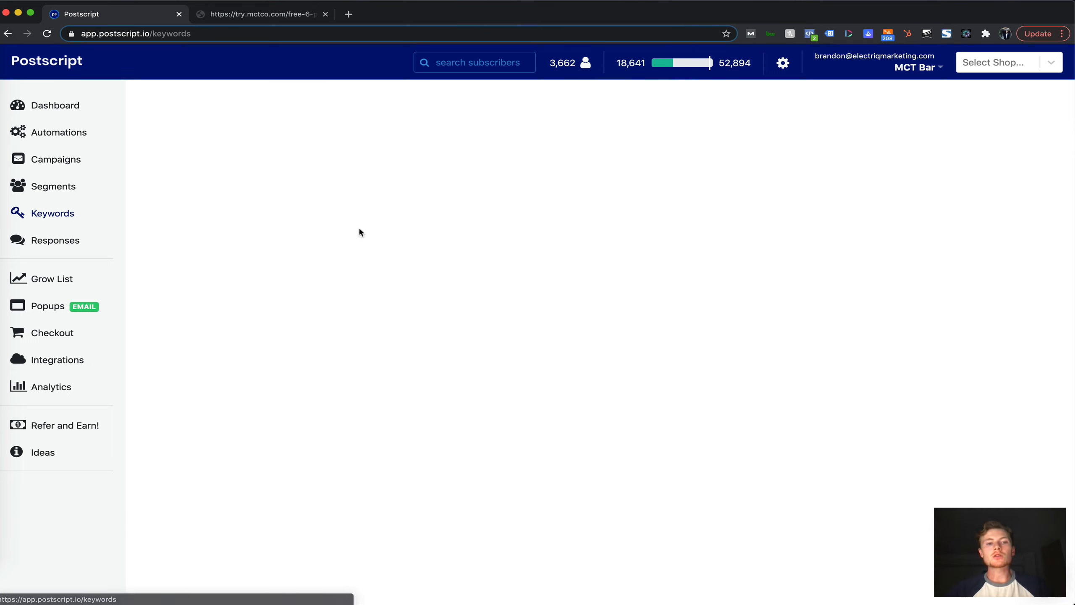
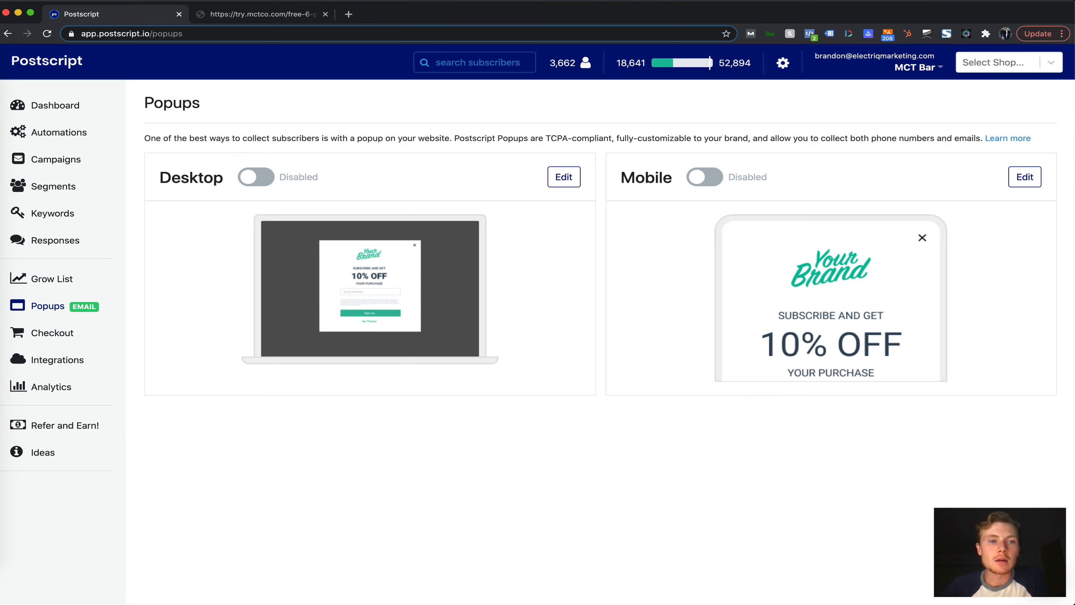
Step: Preview the free 6-pack landing page at mobile size and open its text-me sample request in the Messages app
click(273, 17)
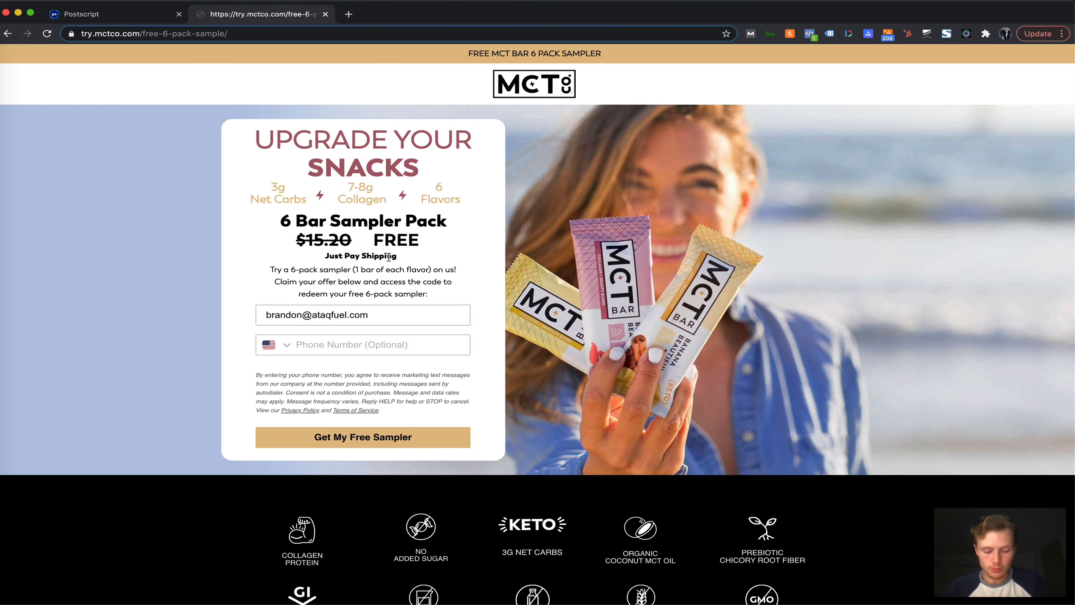
key(super+alt+i)
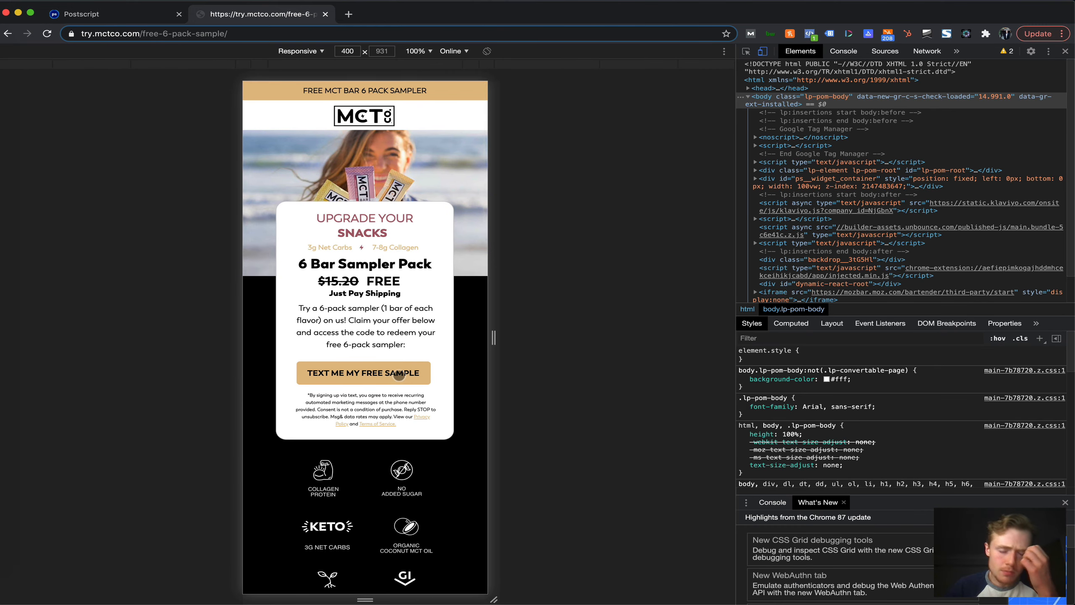
scroll(396, 357, down, 2)
scroll(326, 347, up, 1)
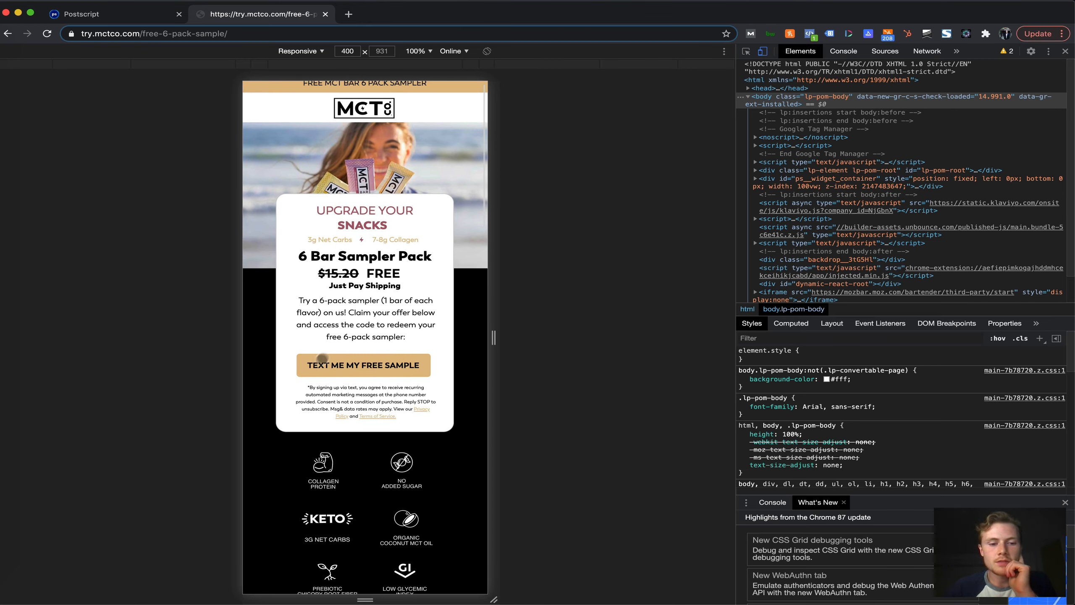
click(317, 365)
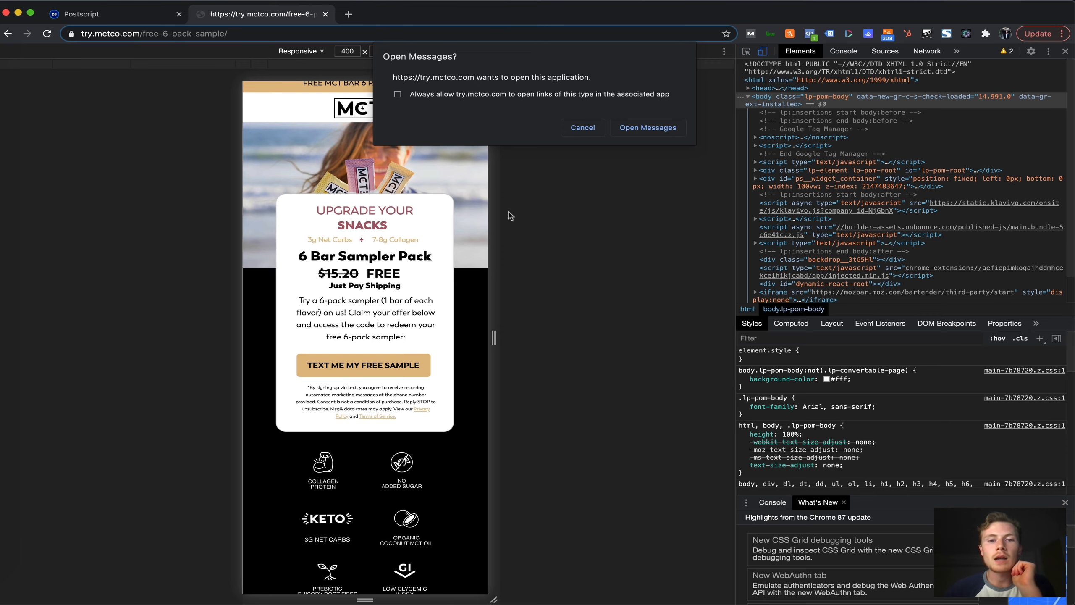
click(639, 129)
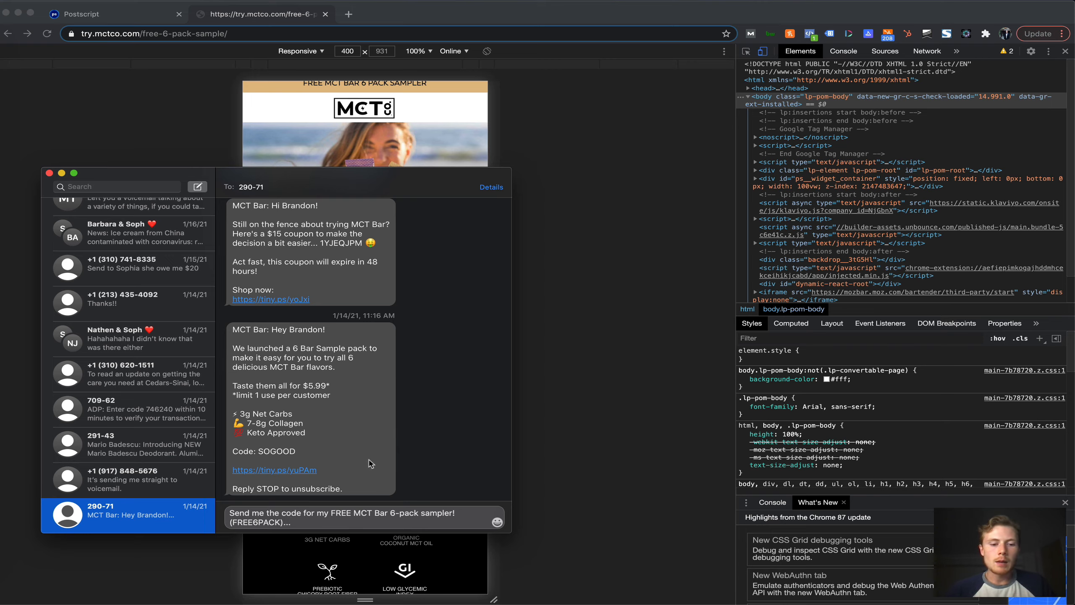
Step: Find the earlier automatic reply to the FREE6PACK keyword in the conversation and open its checkout link
scroll(371, 464, up, 5)
scroll(370, 463, up, 10)
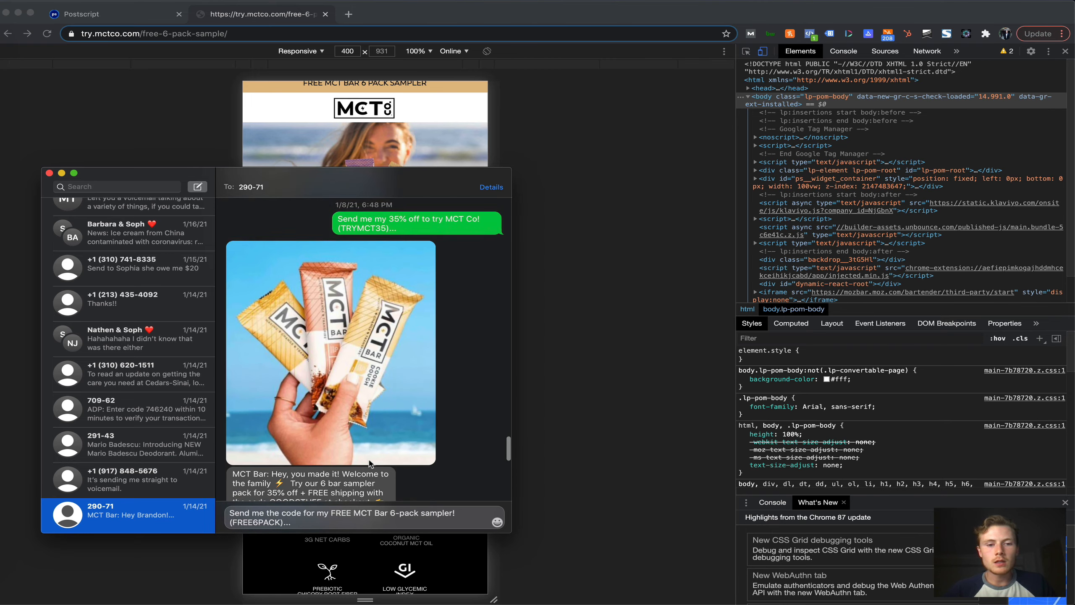
scroll(371, 467, up, 10)
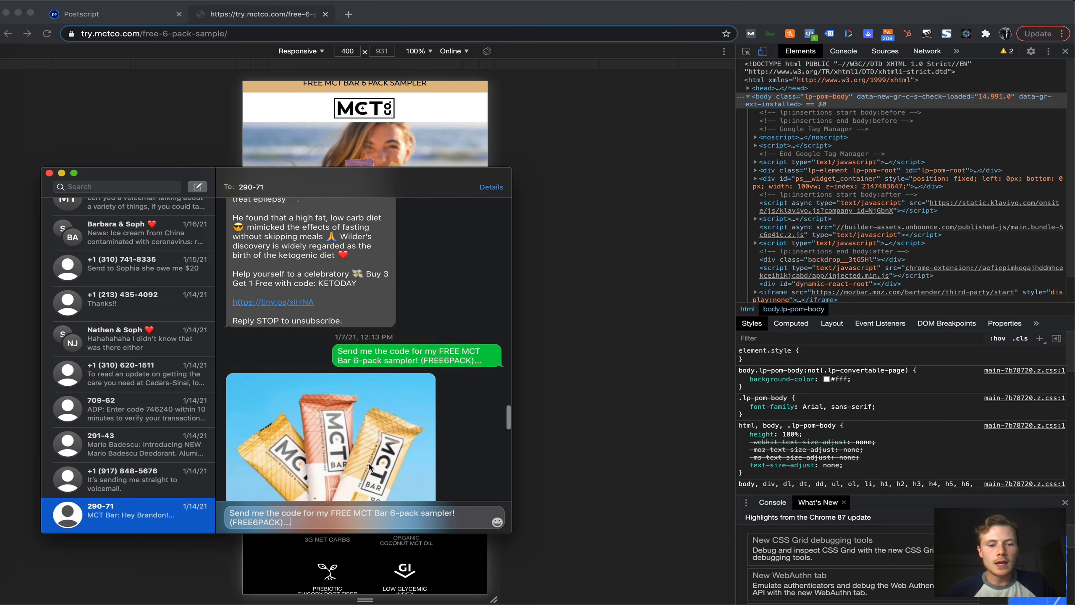
scroll(369, 467, down, 3)
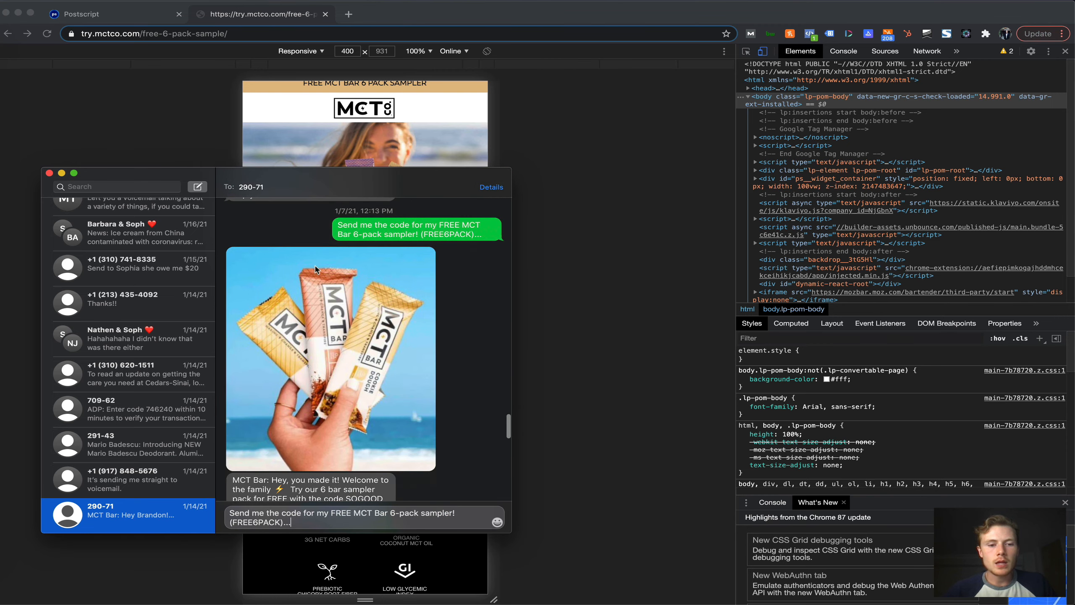
scroll(369, 467, down, 1)
scroll(329, 321, down, 5)
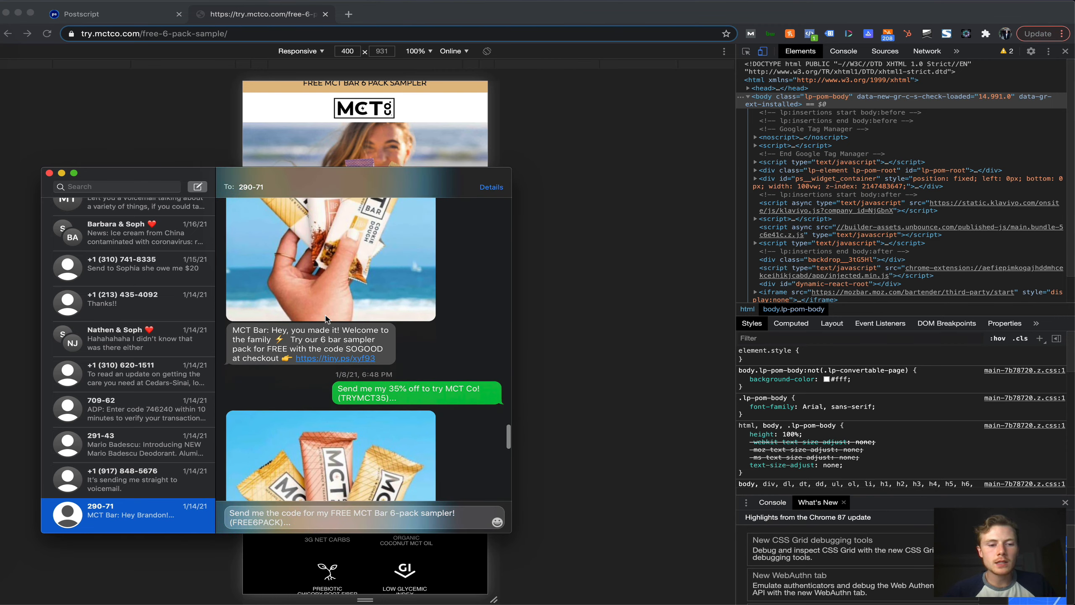
click(312, 361)
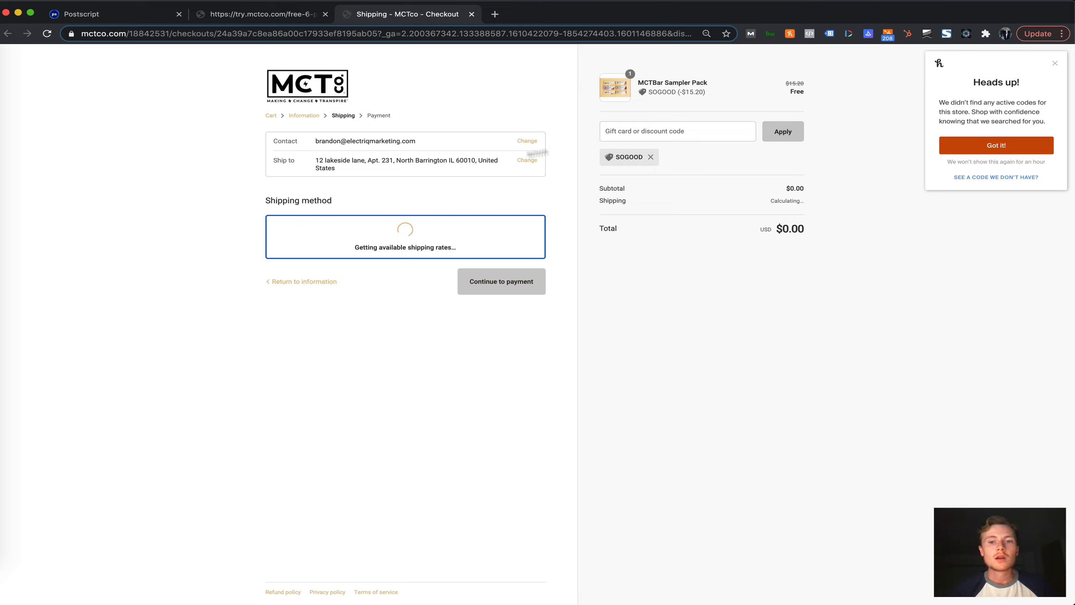
Step: Examine the SOGOOD discount and the shipping charge in the order summary, and close the checkout page
drag(648, 90, 733, 89)
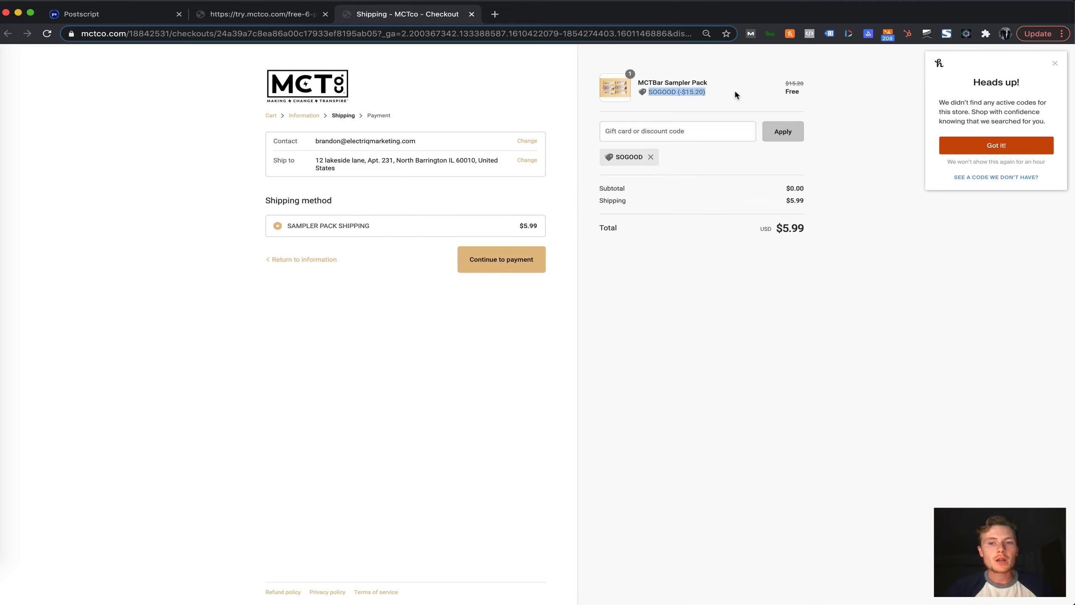
click(734, 89)
drag(647, 94, 843, 89)
click(845, 95)
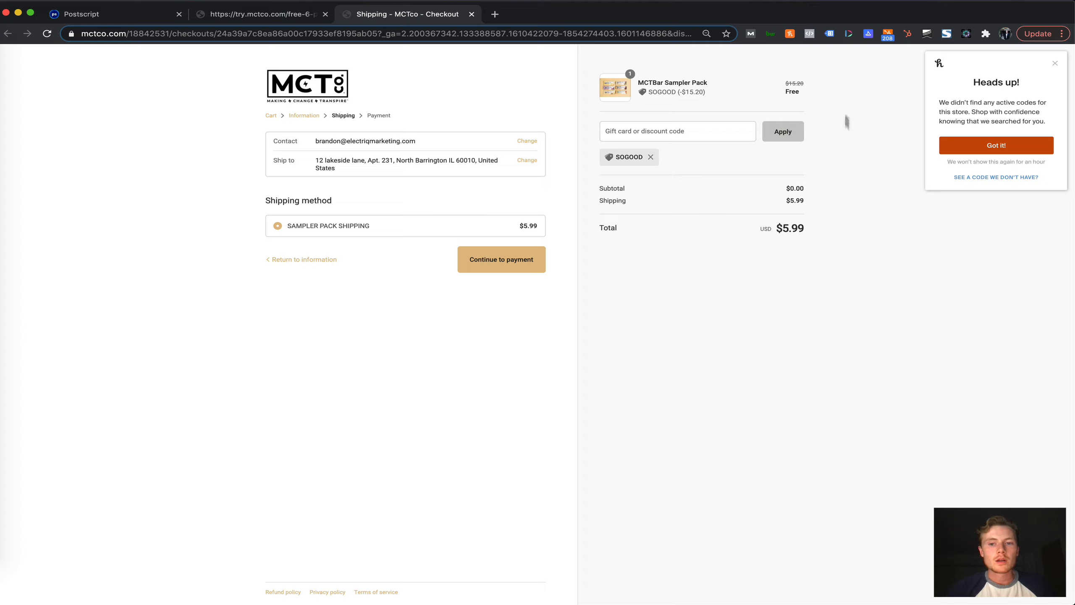
drag(593, 206, 817, 205)
click(817, 203)
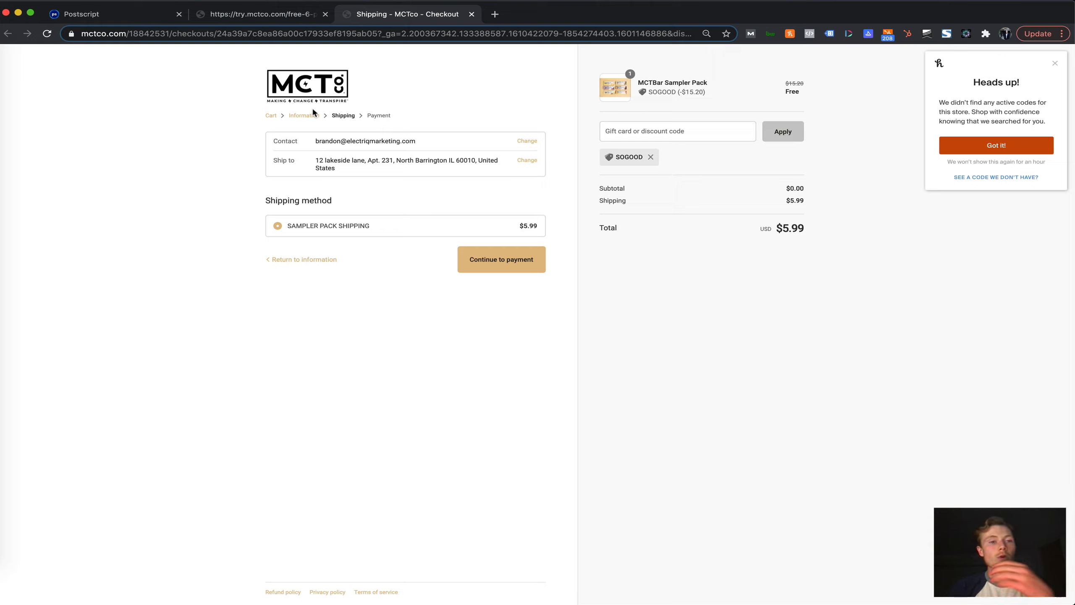
click(472, 14)
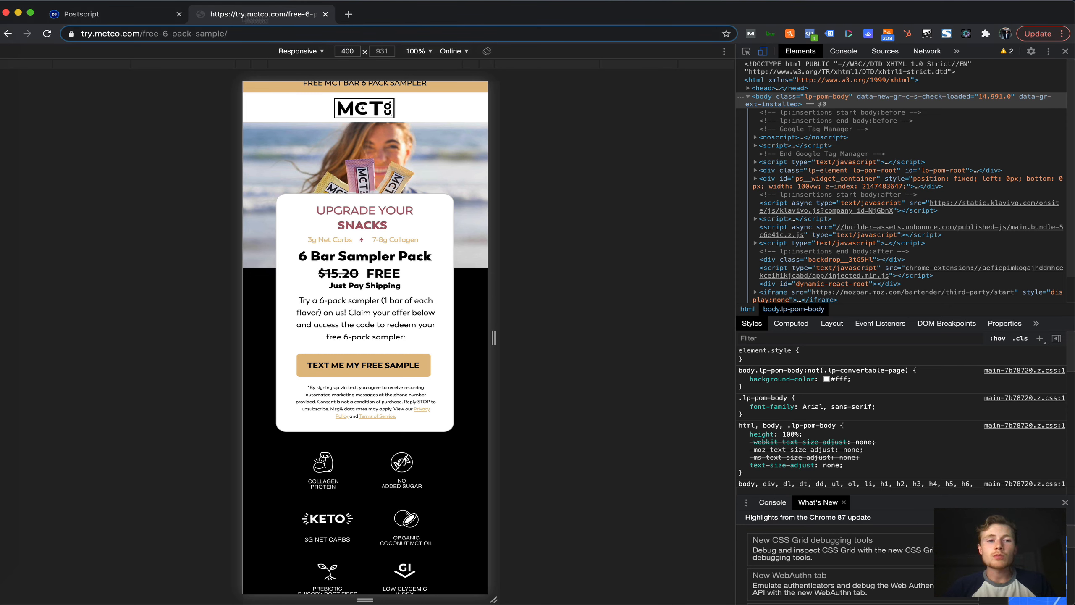
Step: Return to Postscript and look over its keywords, automations and campaigns lists
click(152, 15)
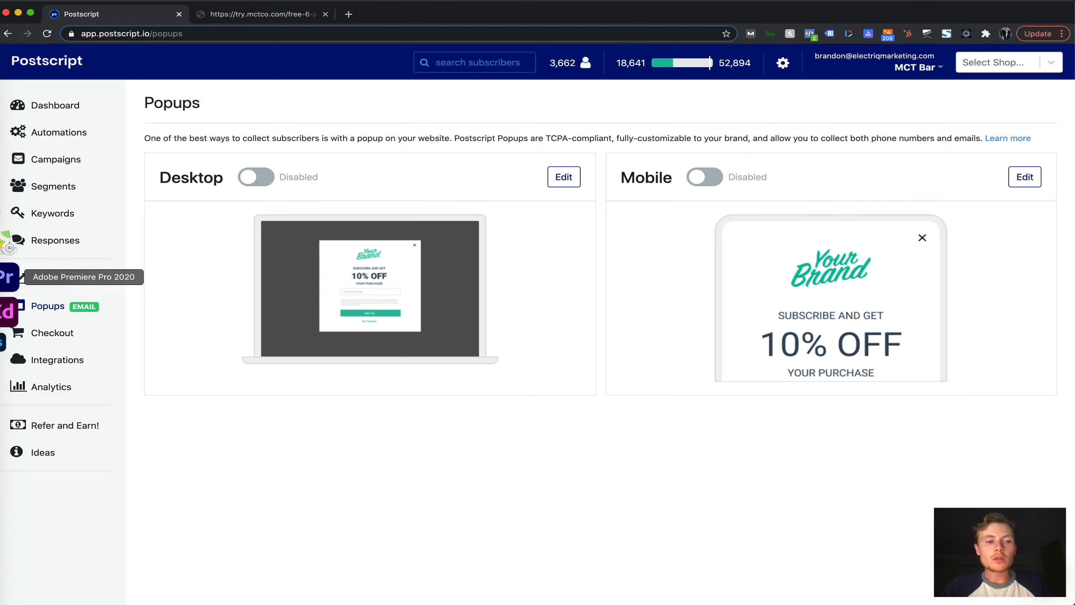
click(88, 219)
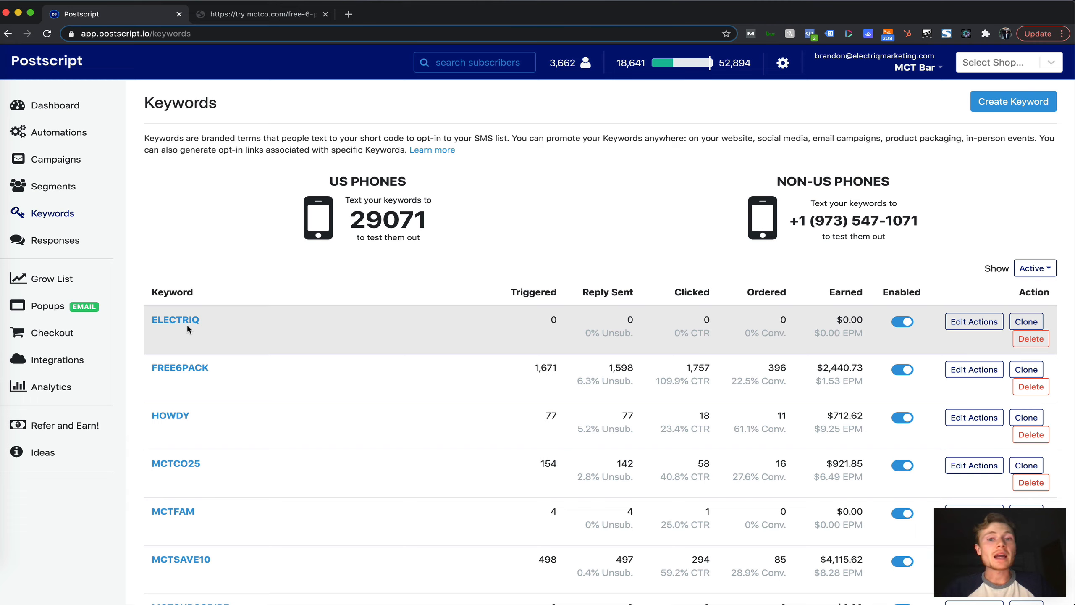
click(85, 157)
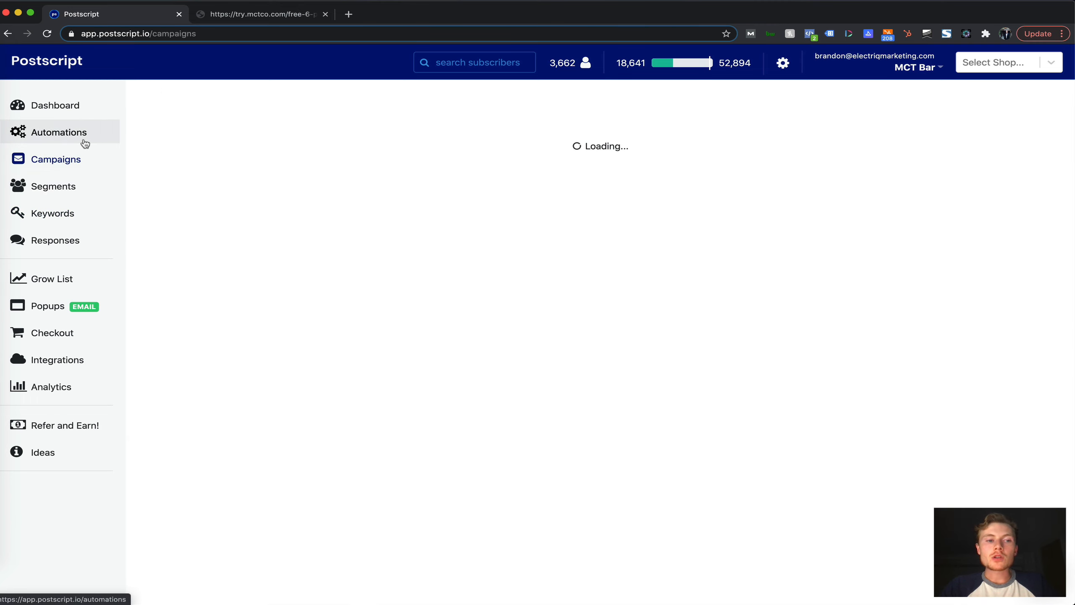
click(56, 140)
scroll(446, 294, down, 2)
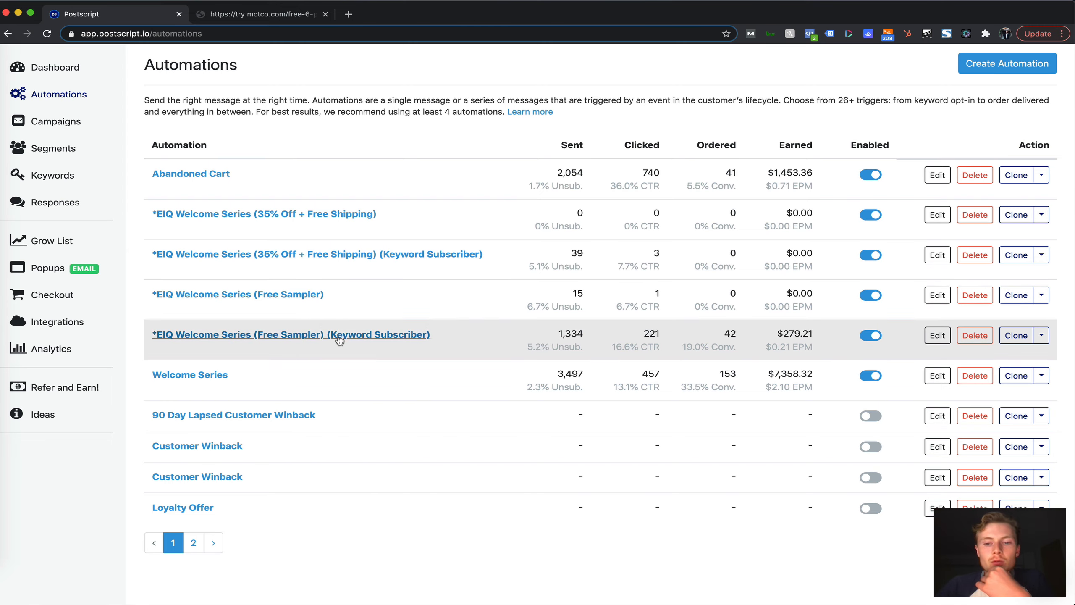
scroll(325, 144, up, 2)
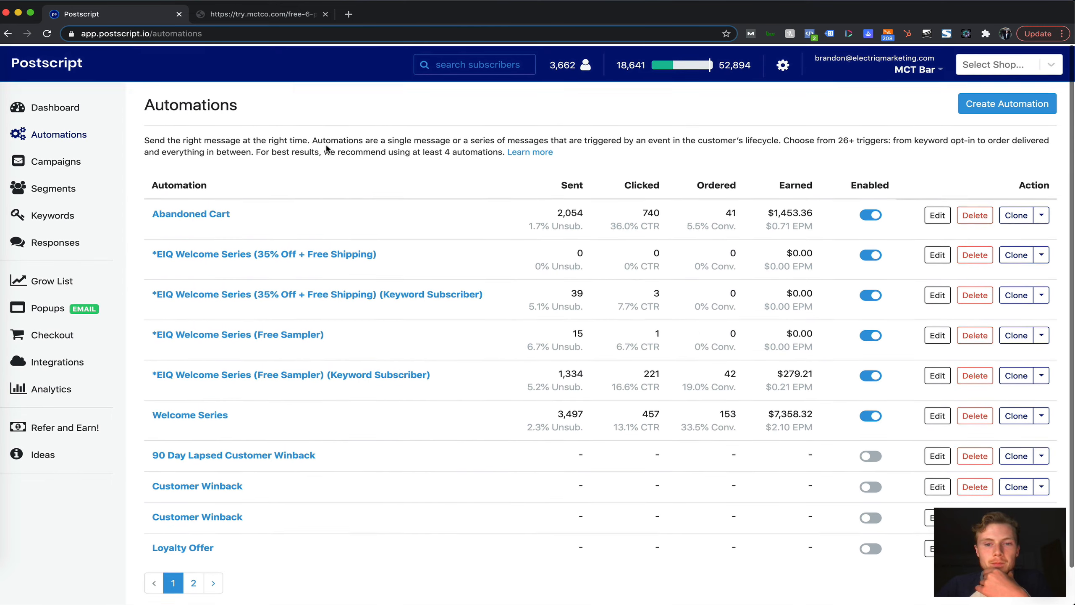
click(90, 160)
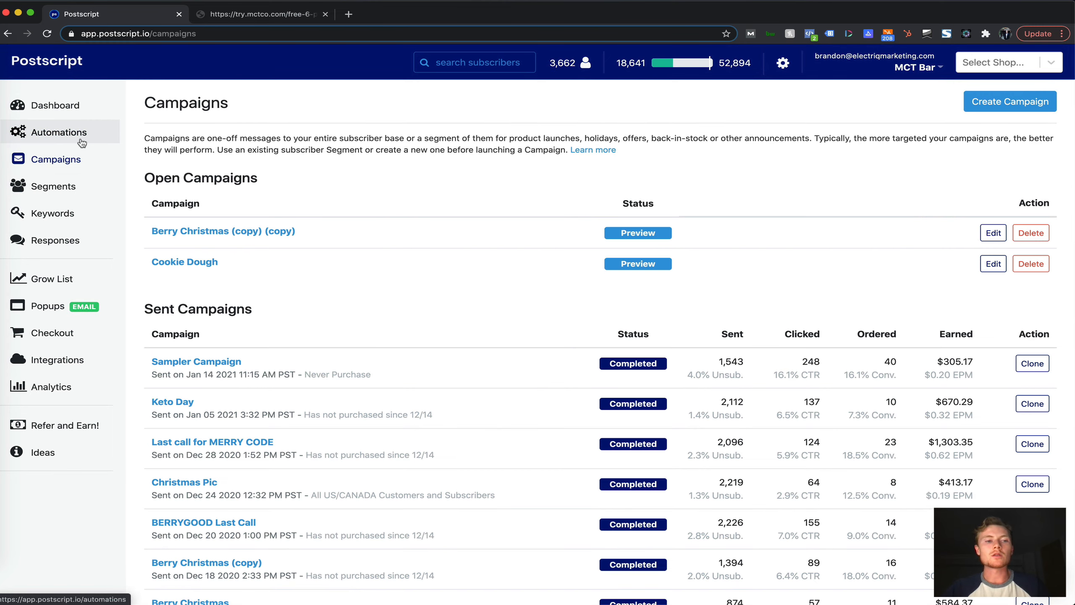
Step: Start creating an automation, browse the available templates and choose the Custom Automation template
click(82, 144)
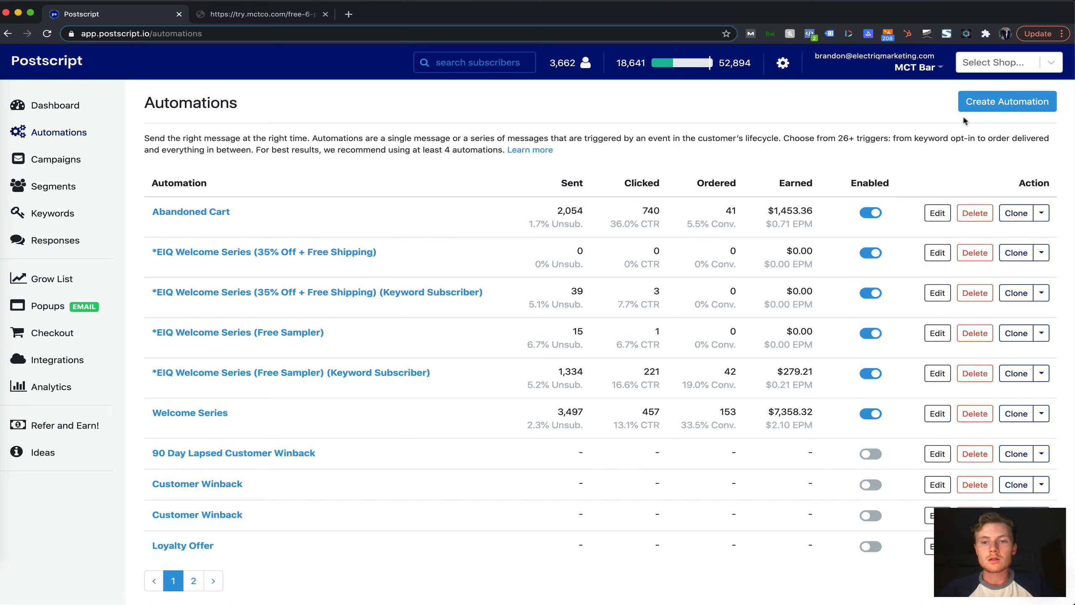
click(982, 112)
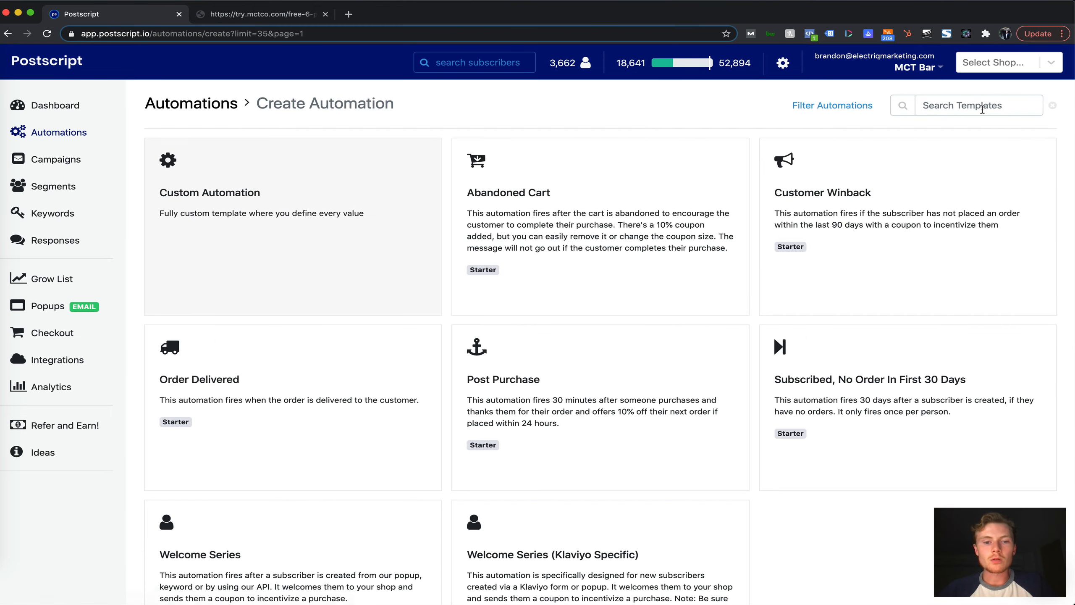
scroll(540, 148, down, 1)
scroll(540, 148, down, 3)
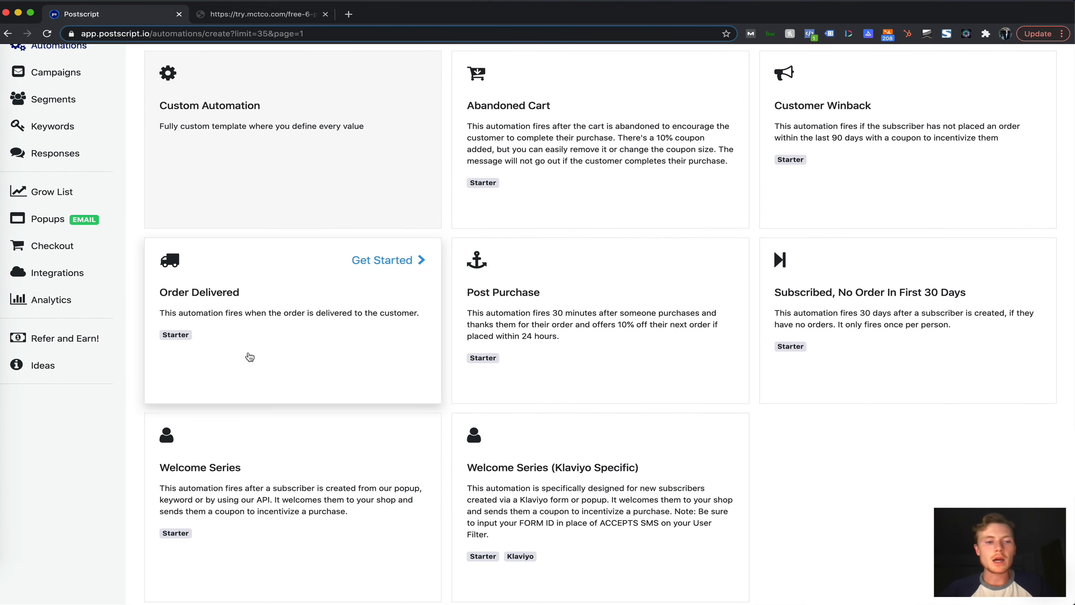
scroll(249, 357, down, 2)
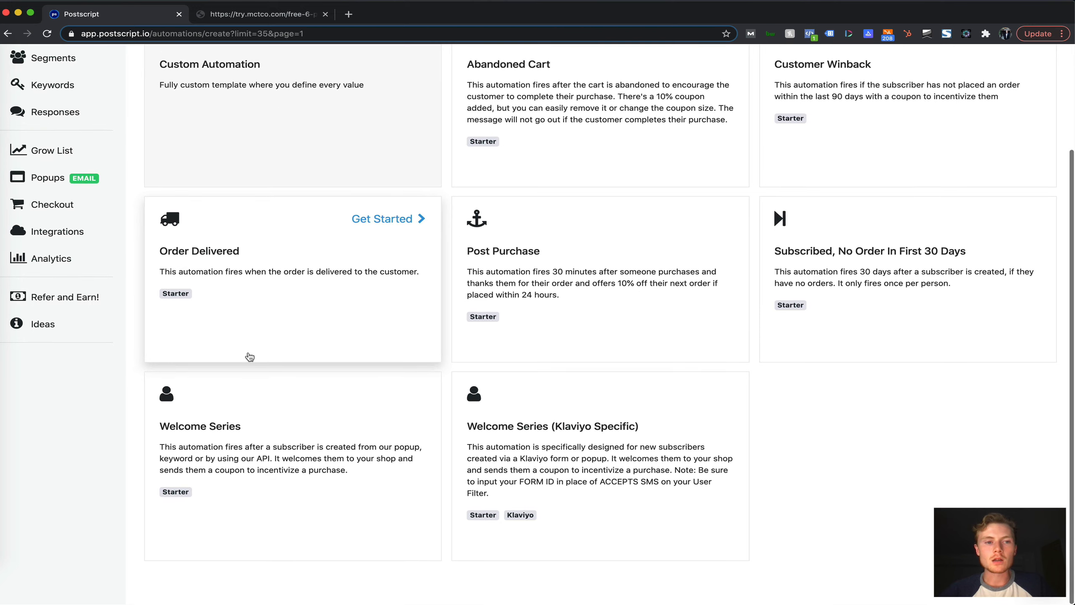
scroll(249, 357, up, 4)
click(322, 163)
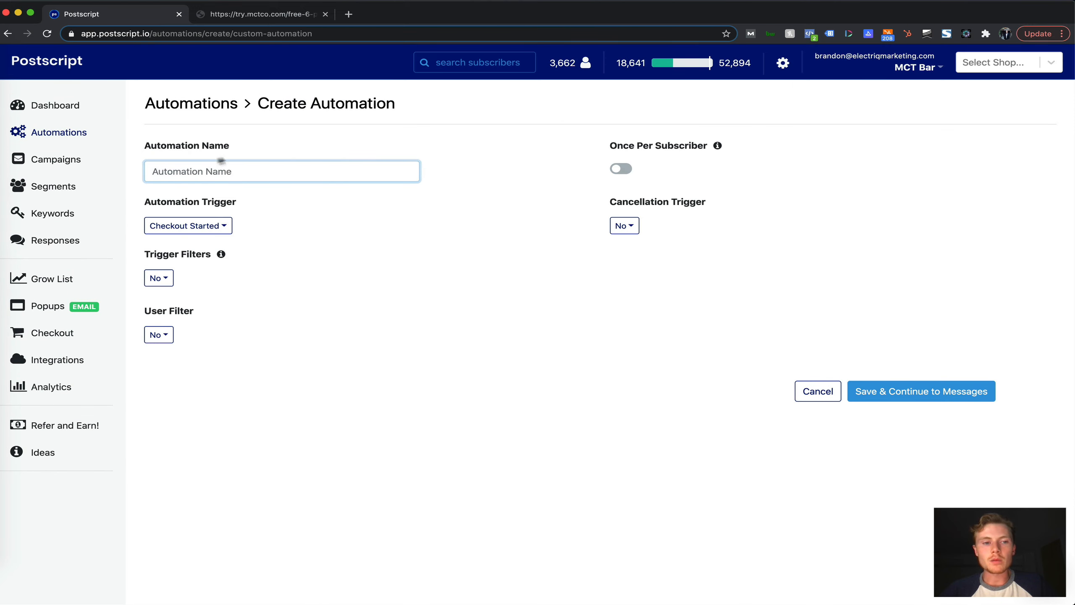
Step: Browse the available automation triggers and set the trigger to Order Delivered
click(186, 231)
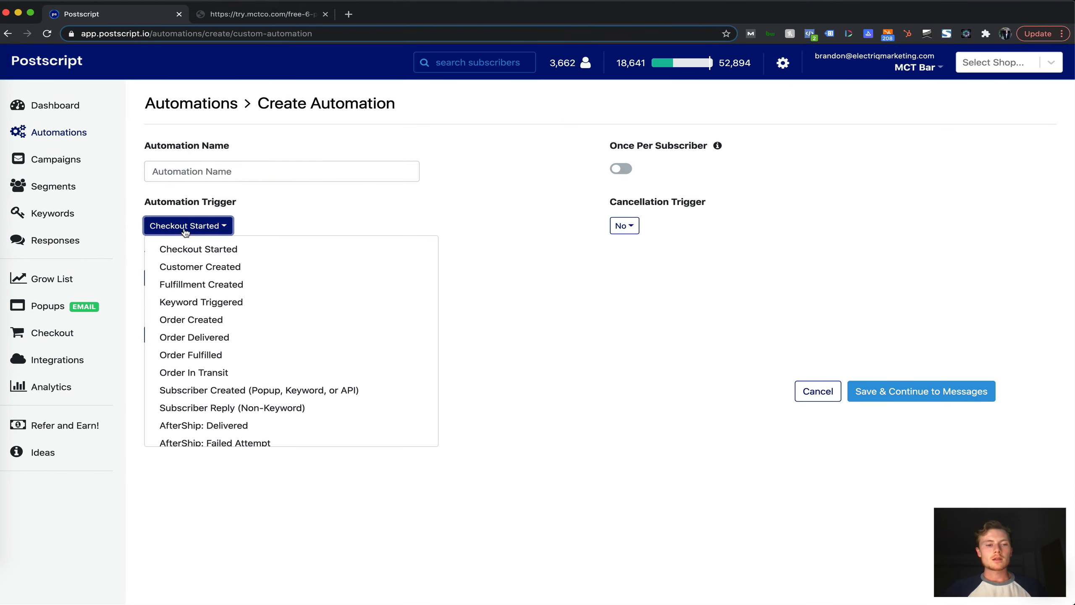
scroll(192, 313, down, 6)
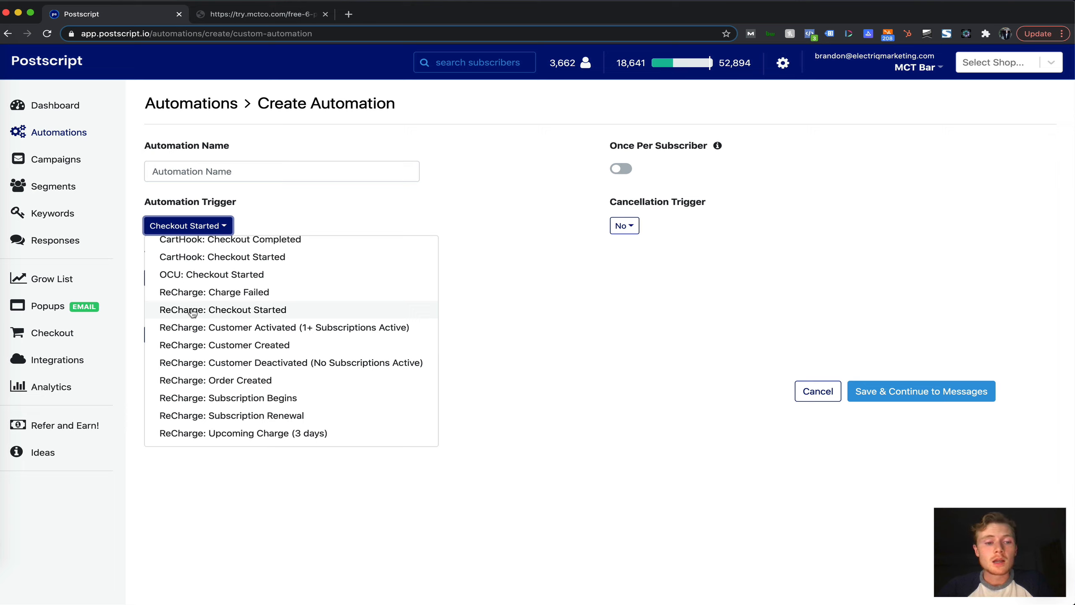
scroll(197, 303, up, 4)
scroll(199, 300, up, 3)
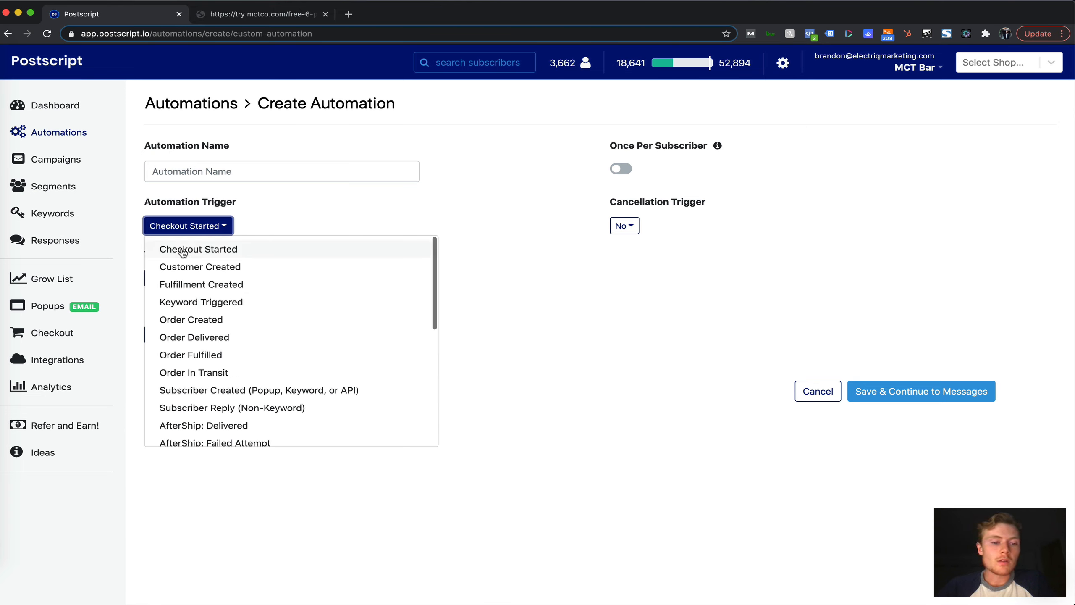
click(226, 343)
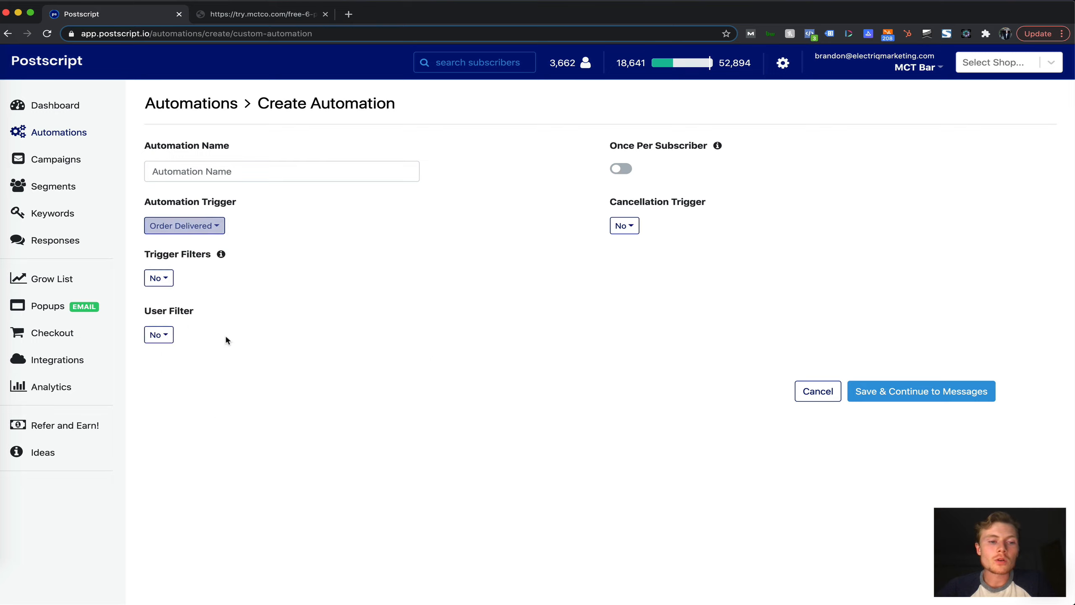
Step: Set the automation trigger to Subscriber Created (Popup, Keyword, or API)
click(195, 234)
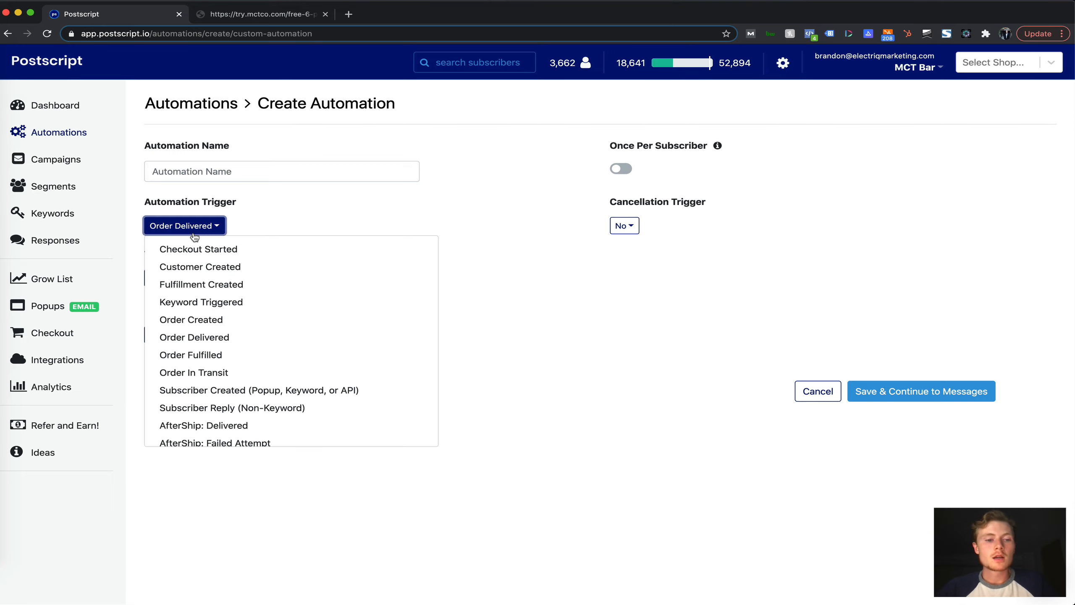
scroll(250, 288, down, 5)
scroll(250, 289, up, 5)
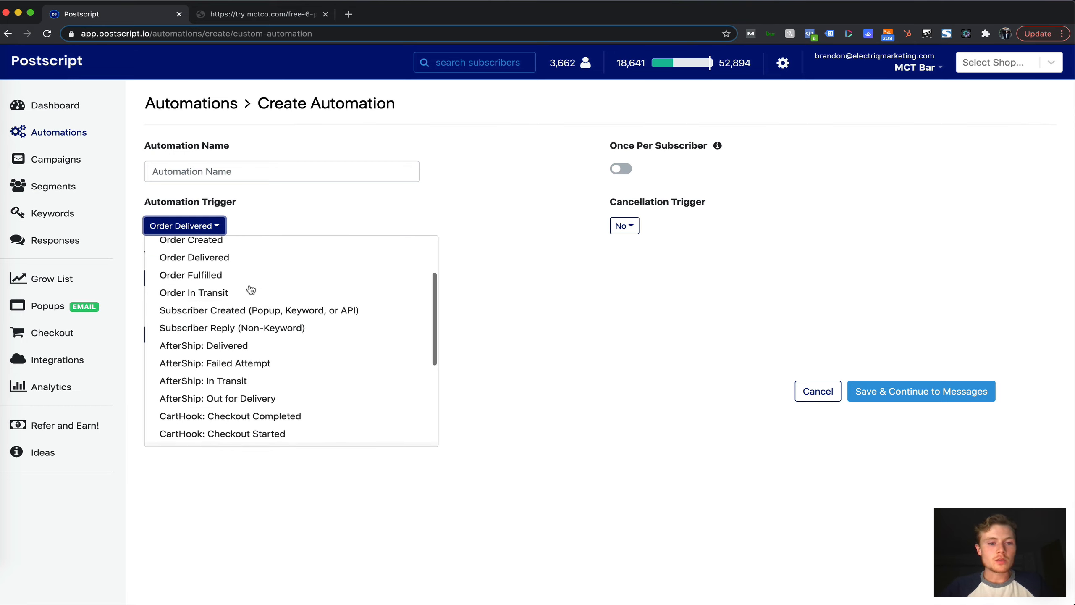
click(250, 309)
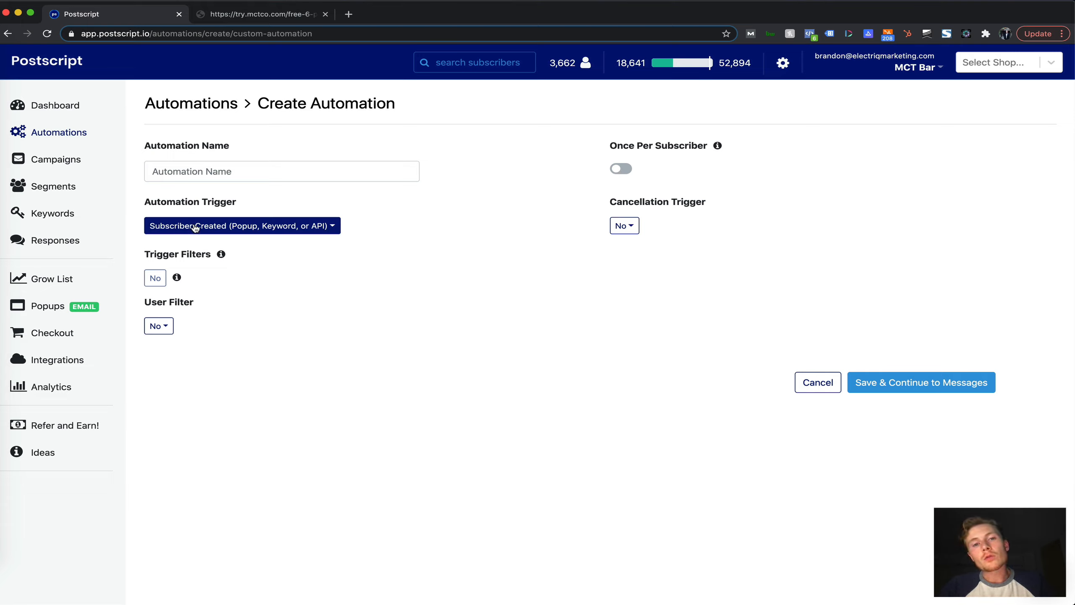
Step: Enable the user filter for the new automation so that it only includes matching users
click(157, 326)
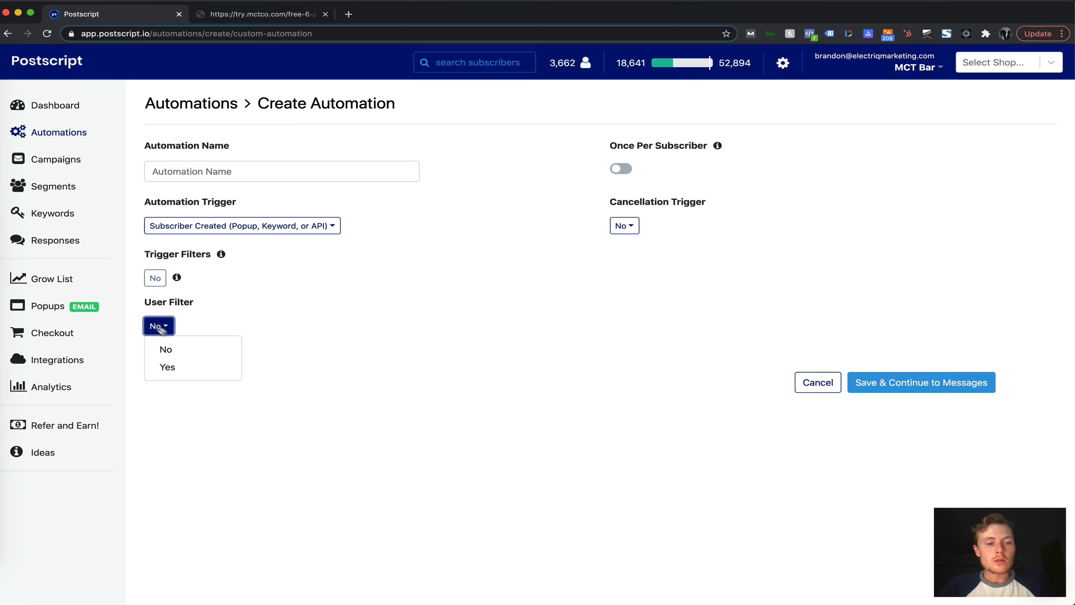
click(175, 374)
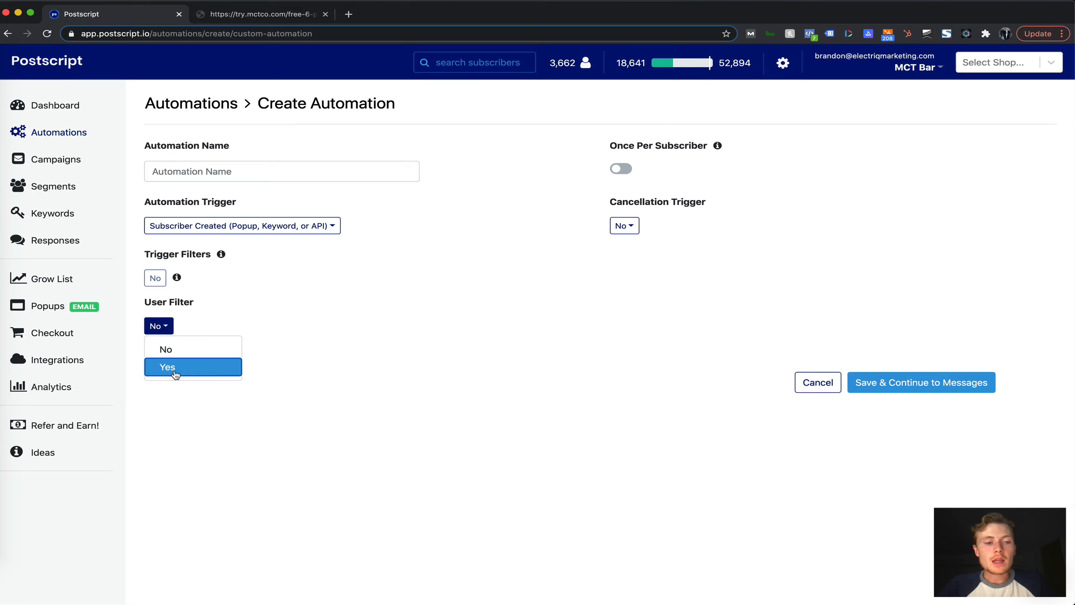
click(258, 234)
click(509, 223)
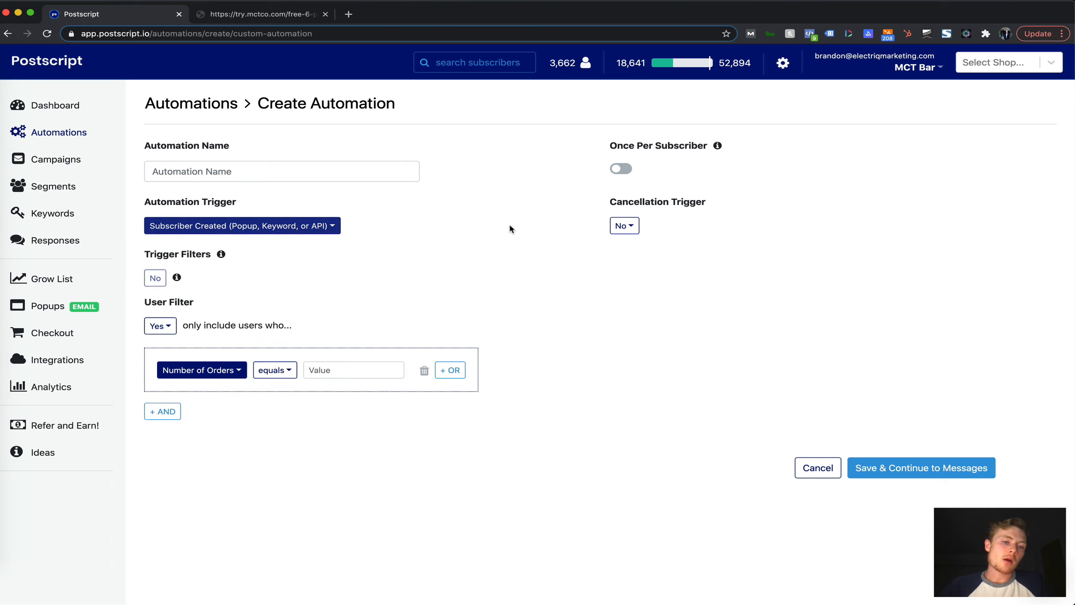
Step: Set the user filter condition to Number of Orders equals 5
click(230, 373)
scroll(212, 440, down, 5)
click(343, 376)
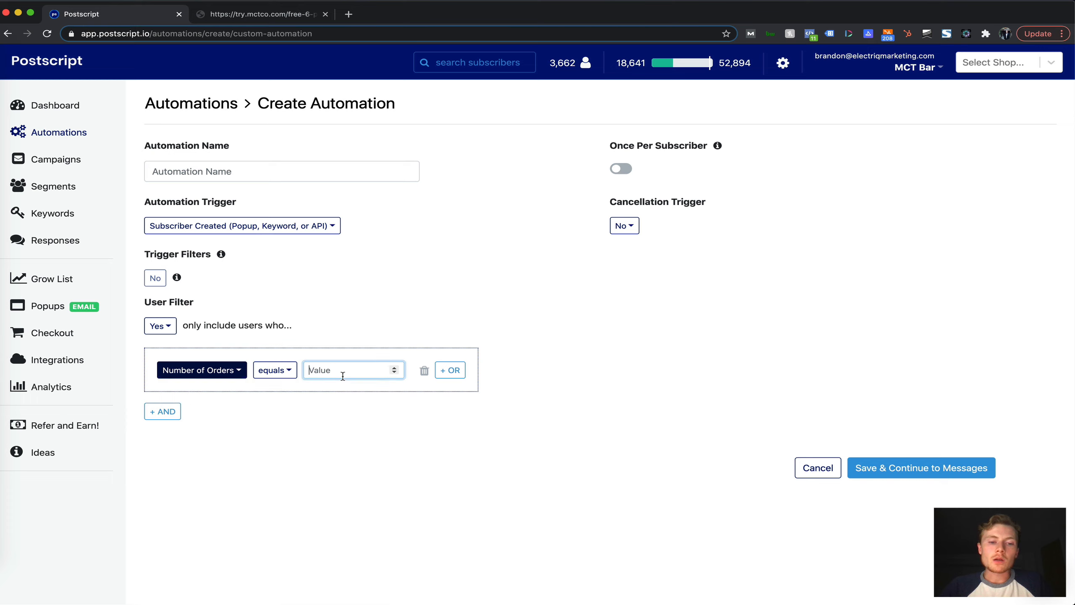
text(5)
Step: Change the user filter condition to Subscriber is Currently in Automation, includes Customer Winback
click(203, 372)
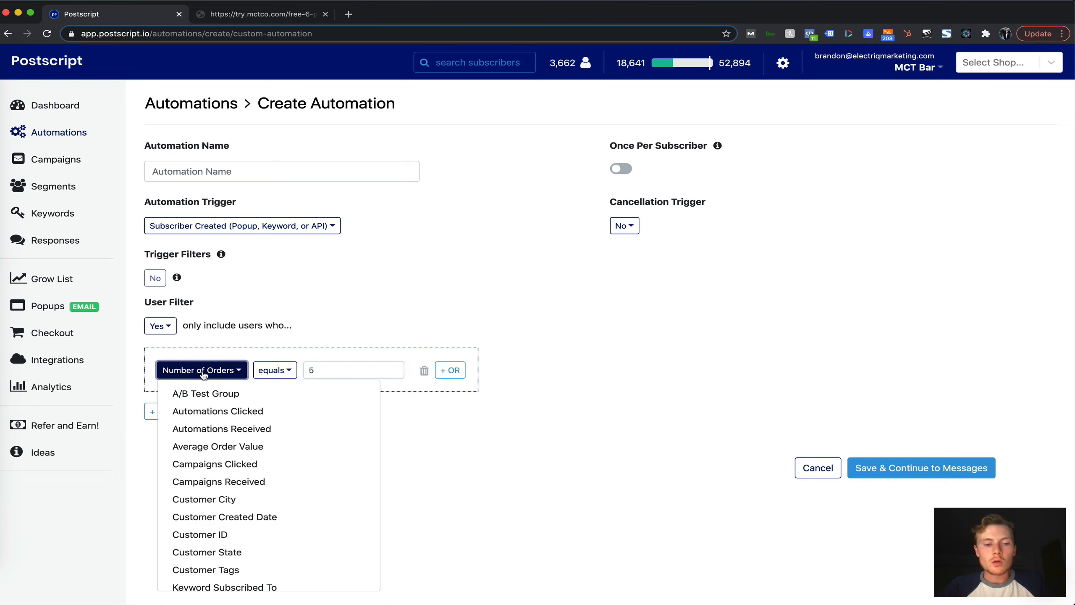
scroll(253, 465, down, 10)
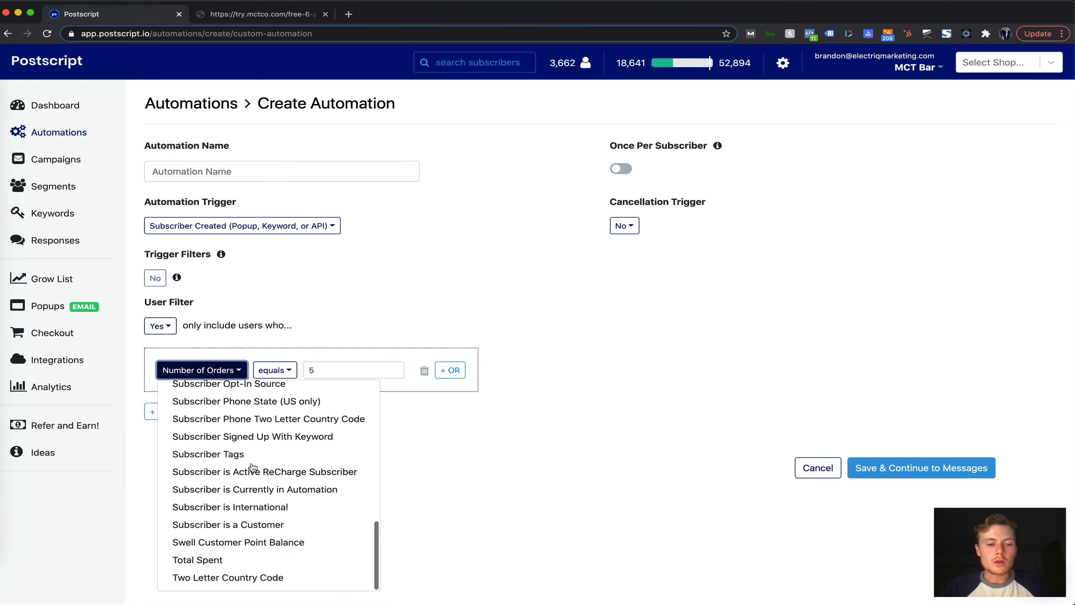
click(271, 489)
click(432, 371)
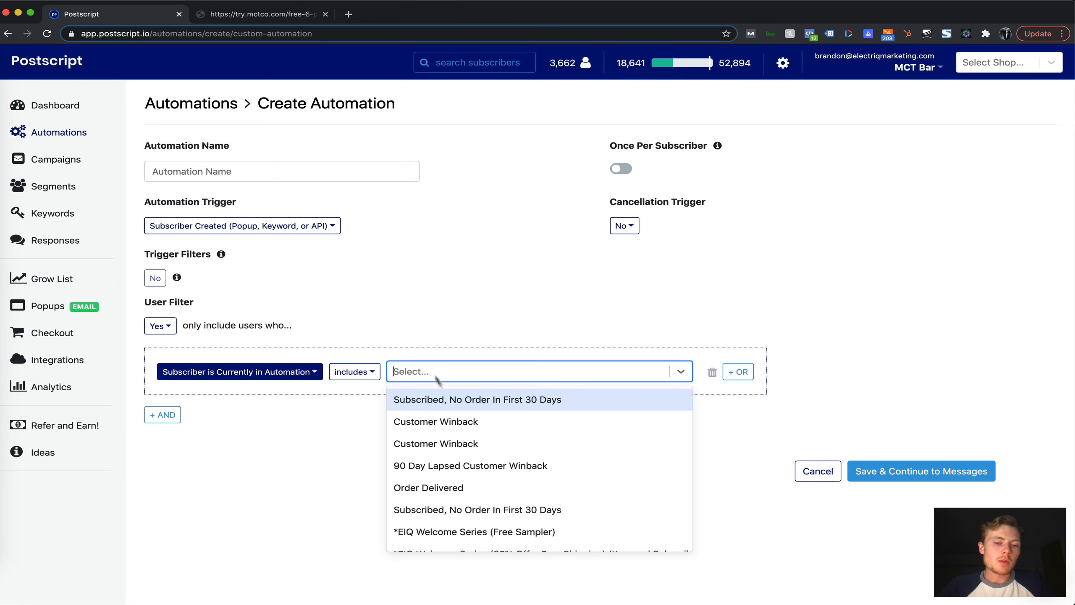
click(515, 449)
click(202, 372)
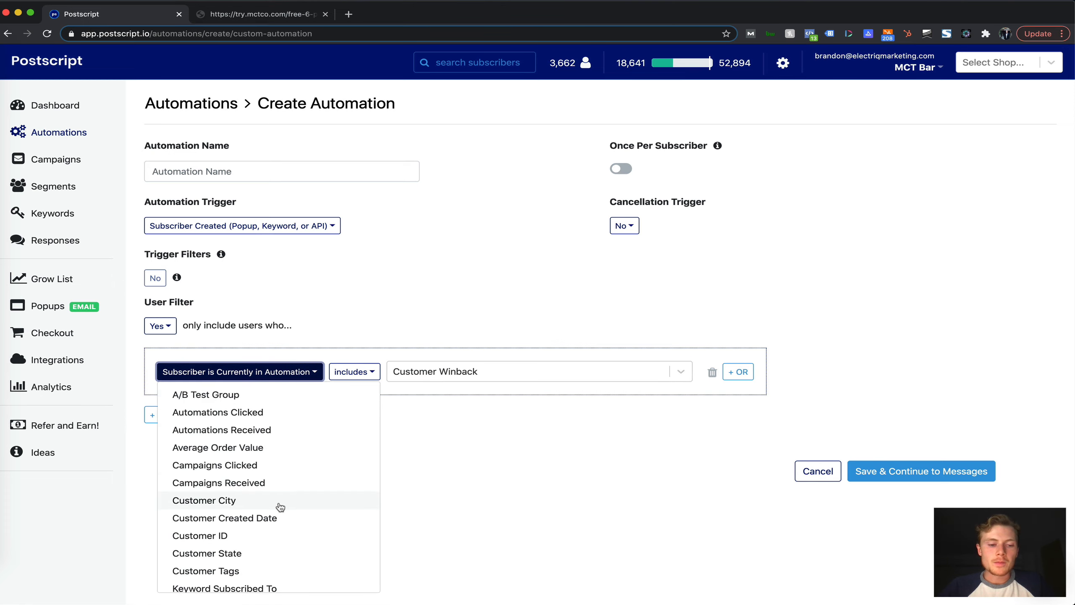
scroll(280, 506, down, 10)
click(393, 291)
click(291, 227)
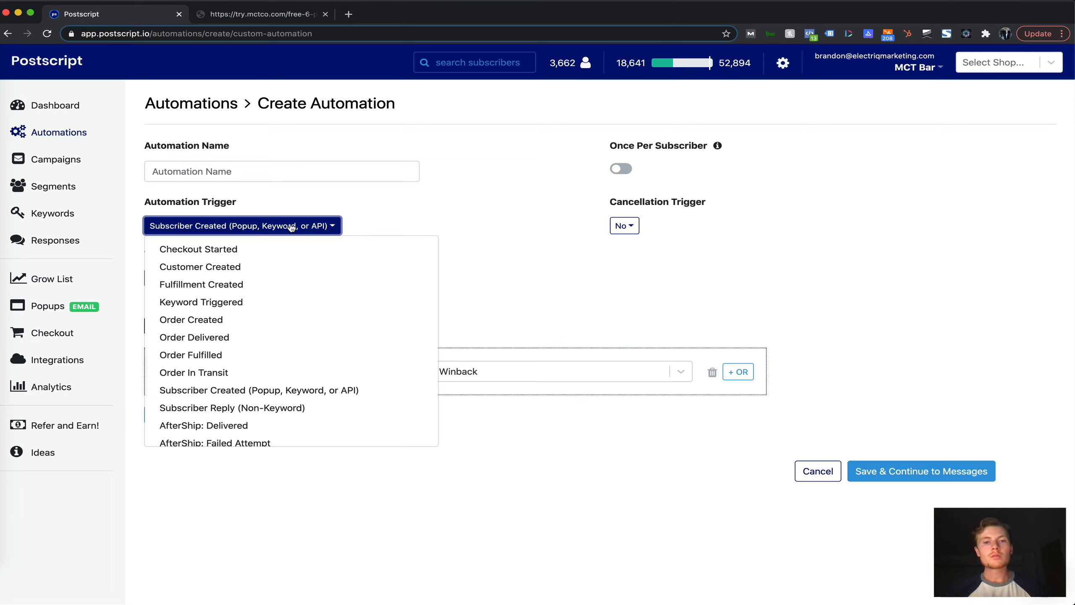
click(516, 236)
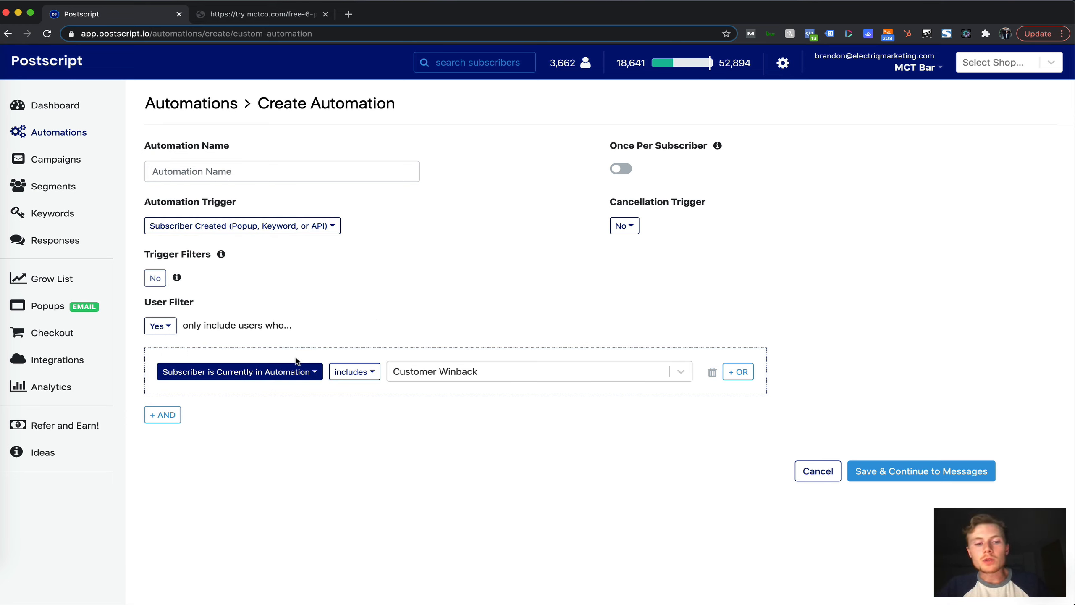
Step: Change the user filter condition to Subscriber Tags includes 4hf756
click(292, 373)
scroll(254, 466, down, 10)
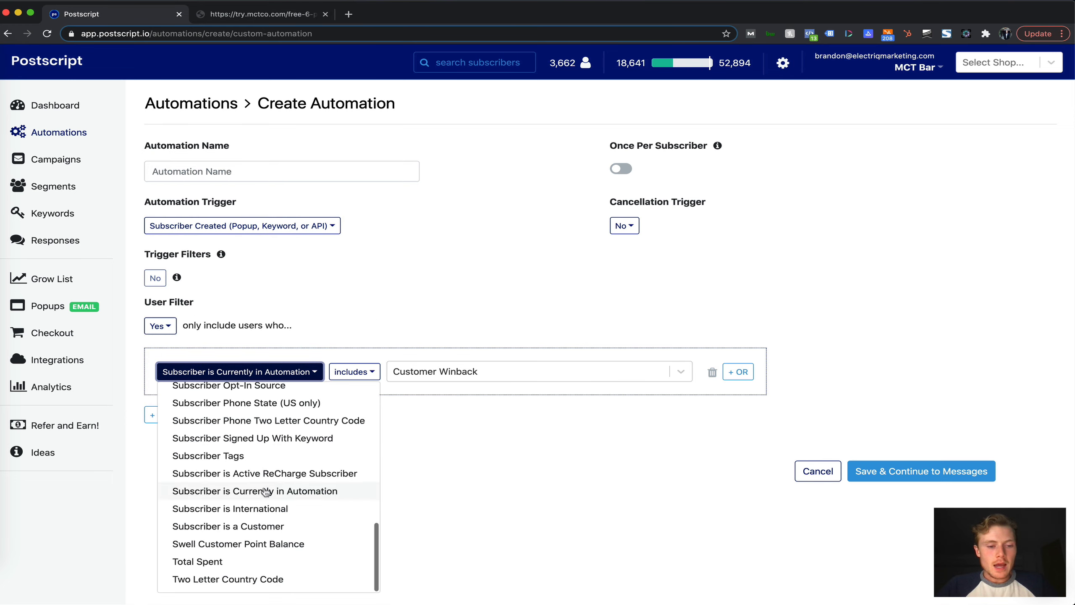
click(254, 456)
click(332, 369)
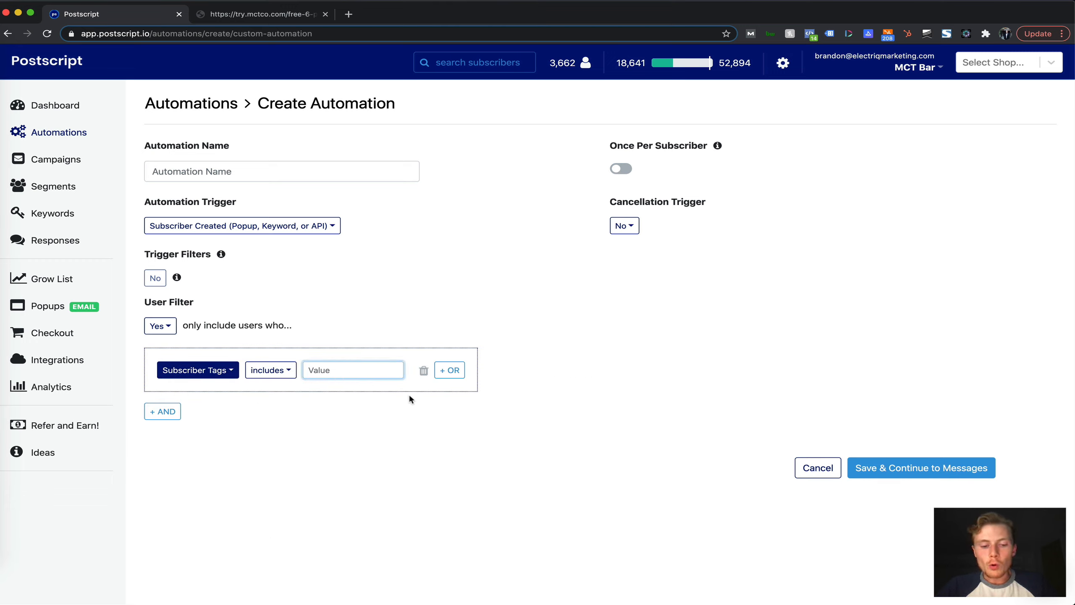
text(4hf756)
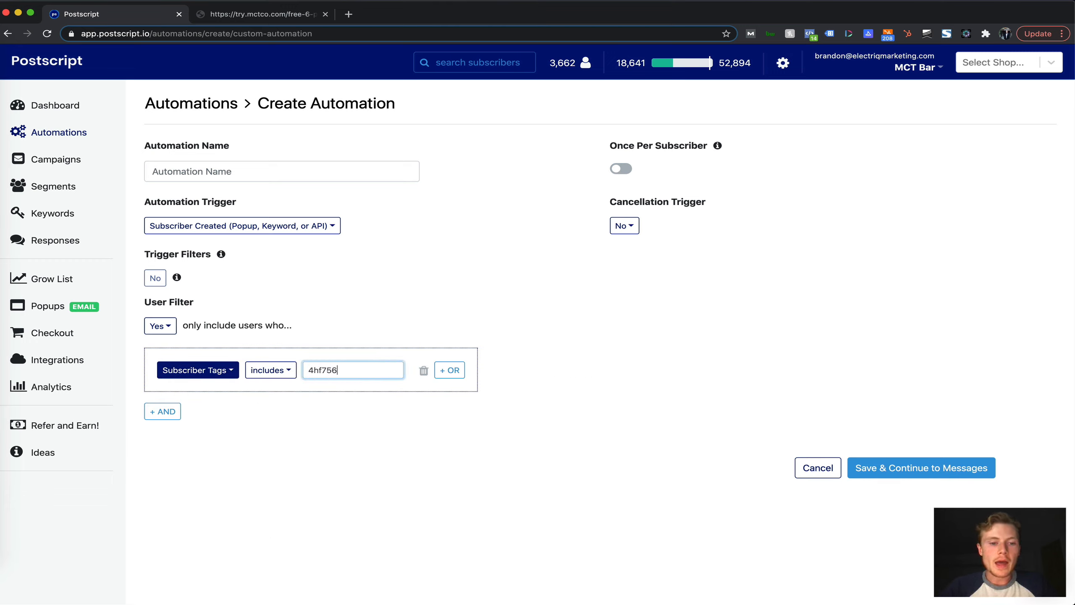
click(450, 468)
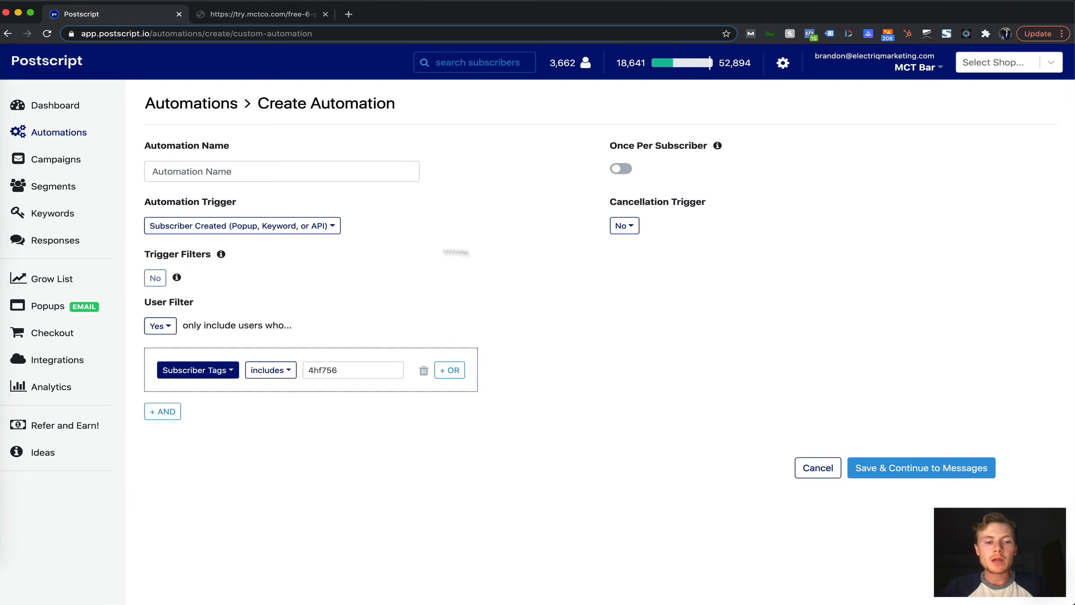
double_click(312, 369)
click(423, 341)
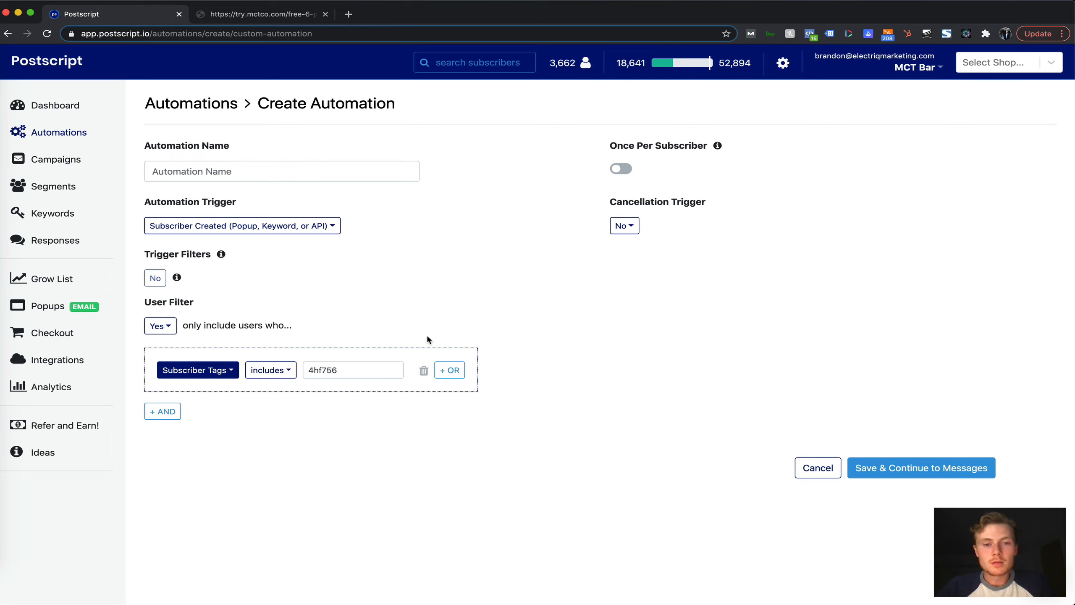
Step: Enable the cancellation trigger and have the automation cancel if Checkout Started occurs
click(627, 231)
click(640, 263)
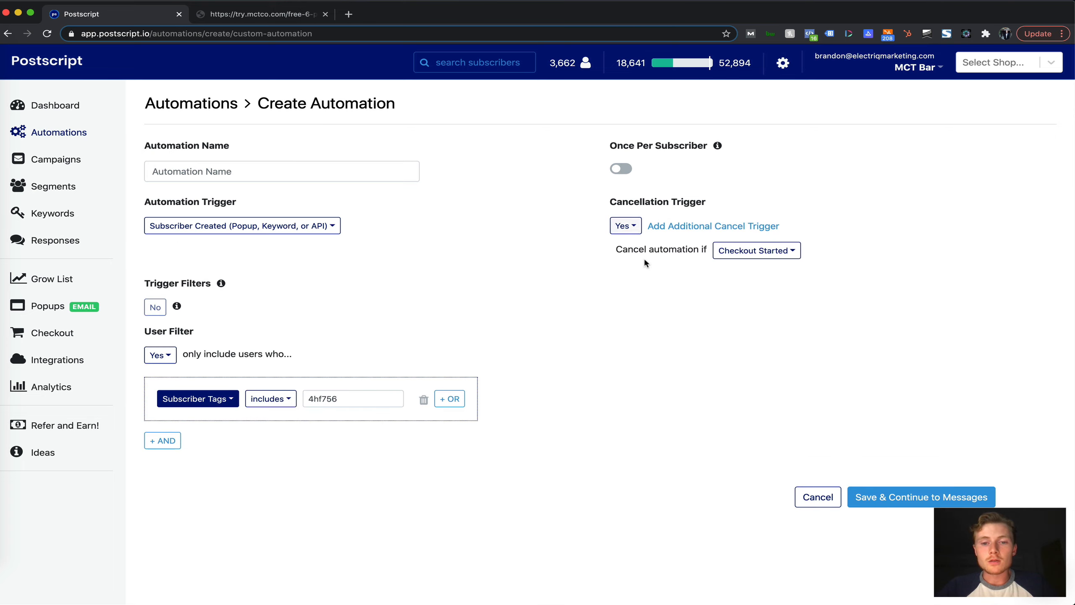
click(745, 249)
scroll(758, 309, down, 5)
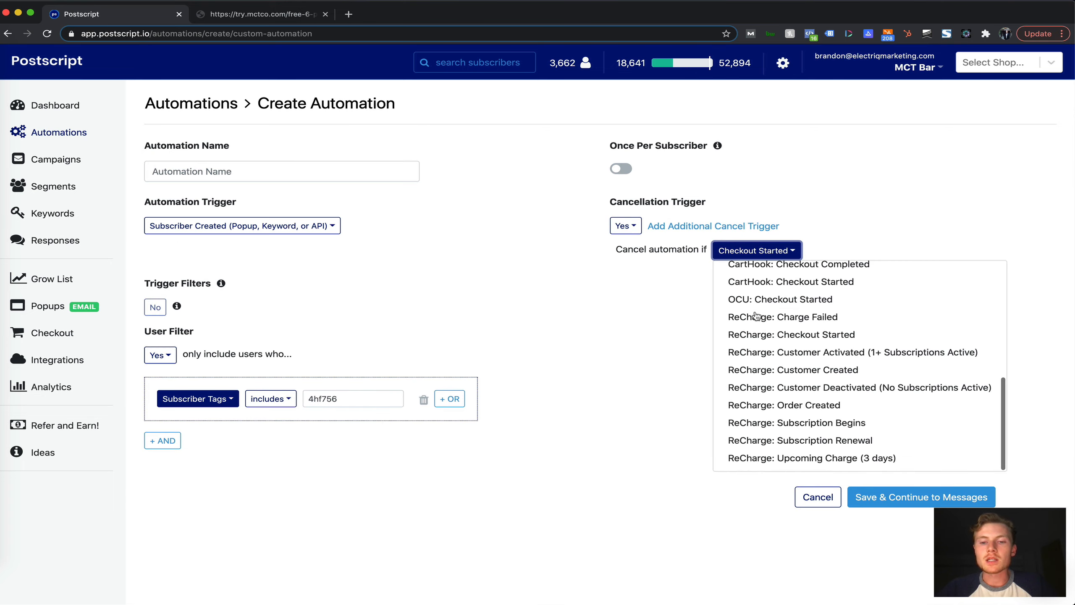
scroll(758, 326, up, 5)
click(783, 273)
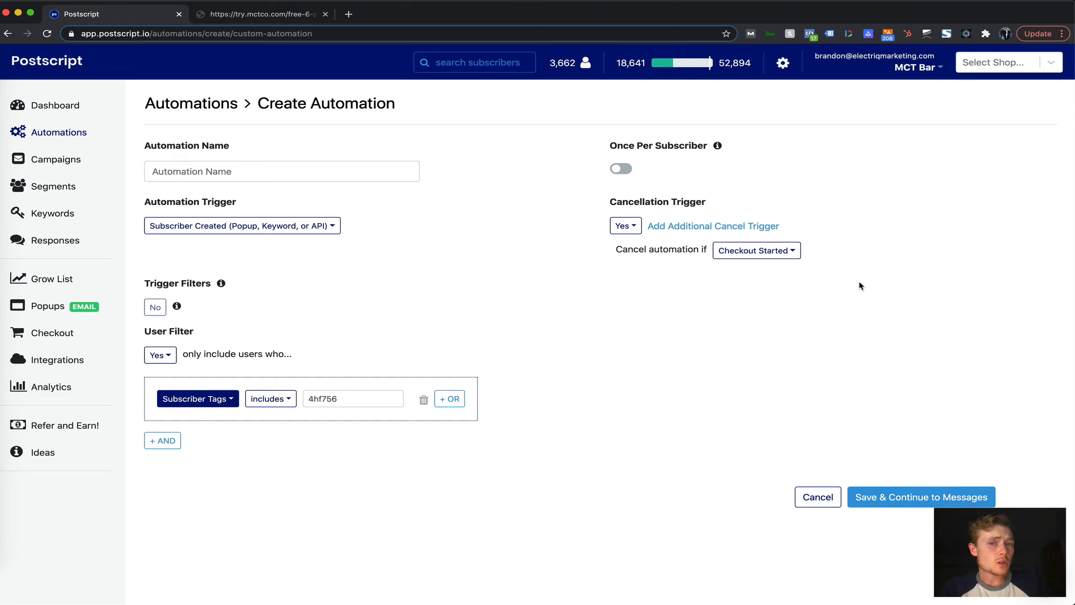
click(773, 254)
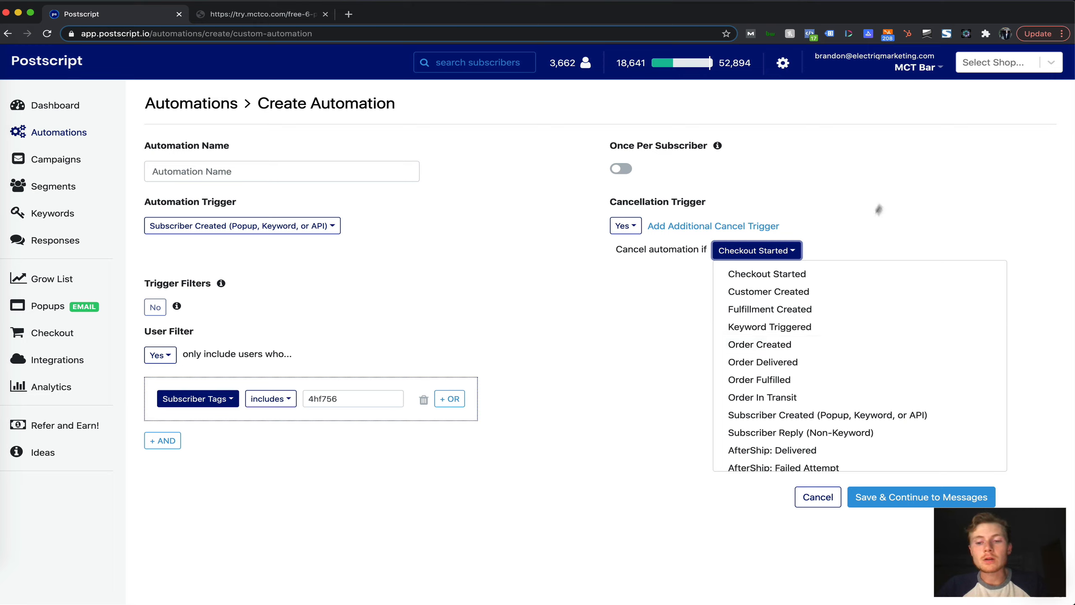
click(882, 194)
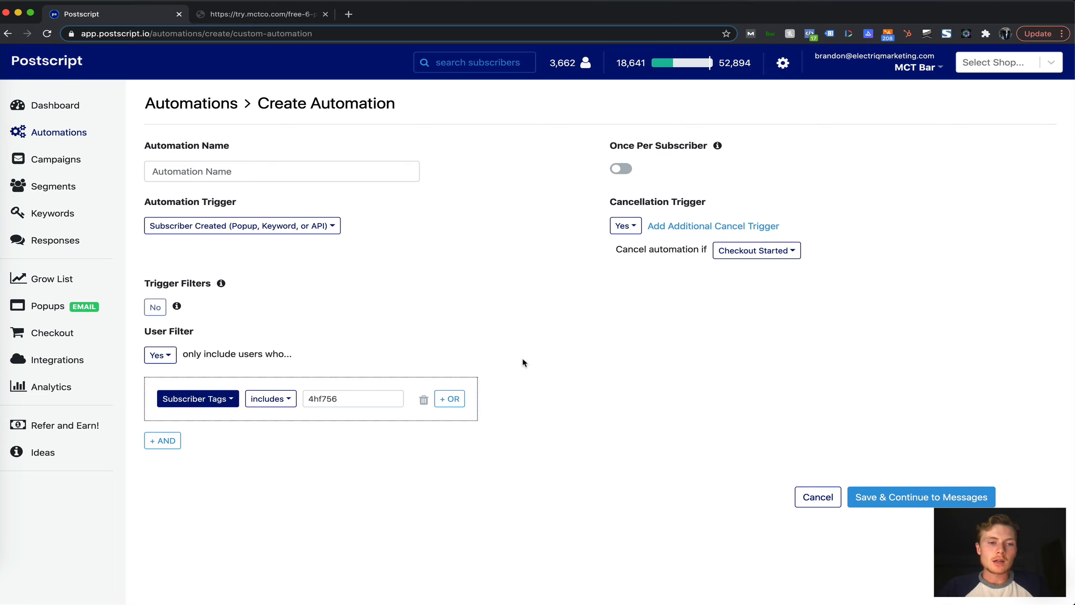
Step: Name the automation "test" and save it to continue to its messages
click(370, 170)
text(test)
click(640, 398)
click(943, 497)
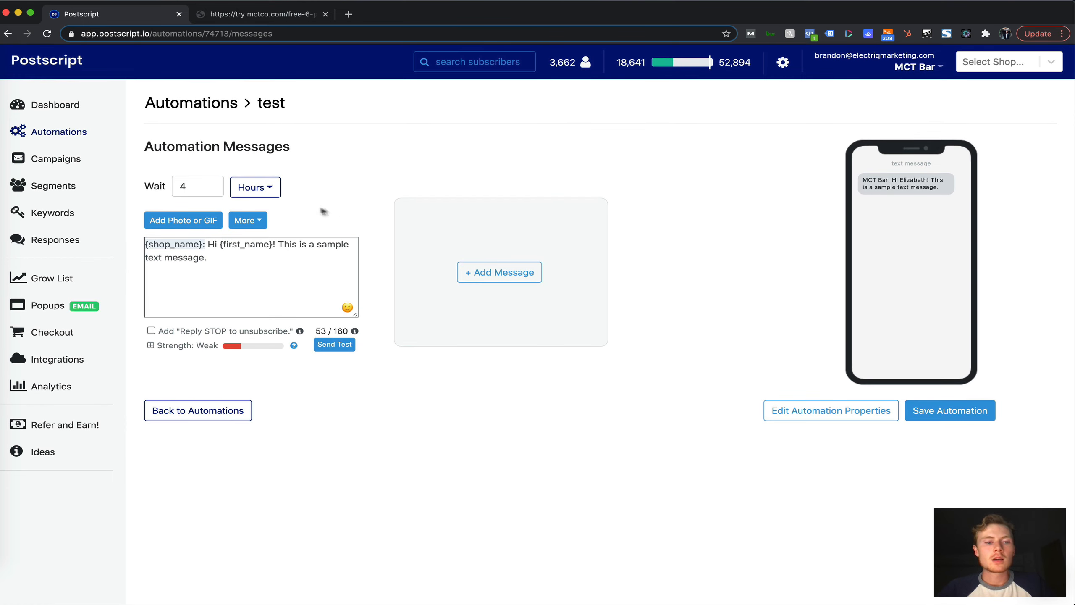
Step: Set the wait time before the automation message to 2 hours
click(211, 185)
click(212, 185)
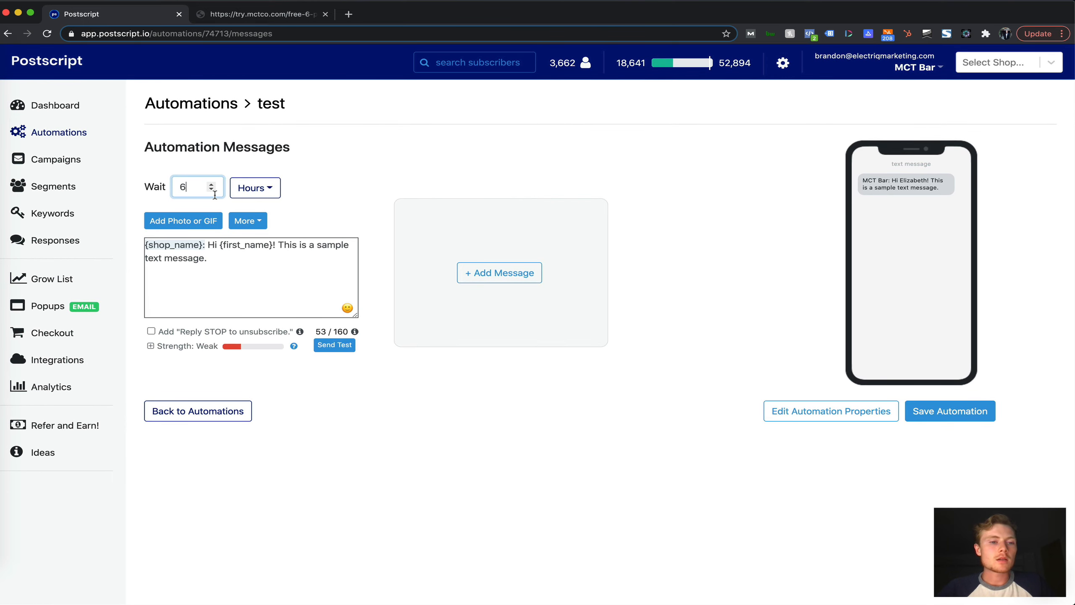
click(212, 190)
click(213, 189)
click(213, 190)
click(213, 190)
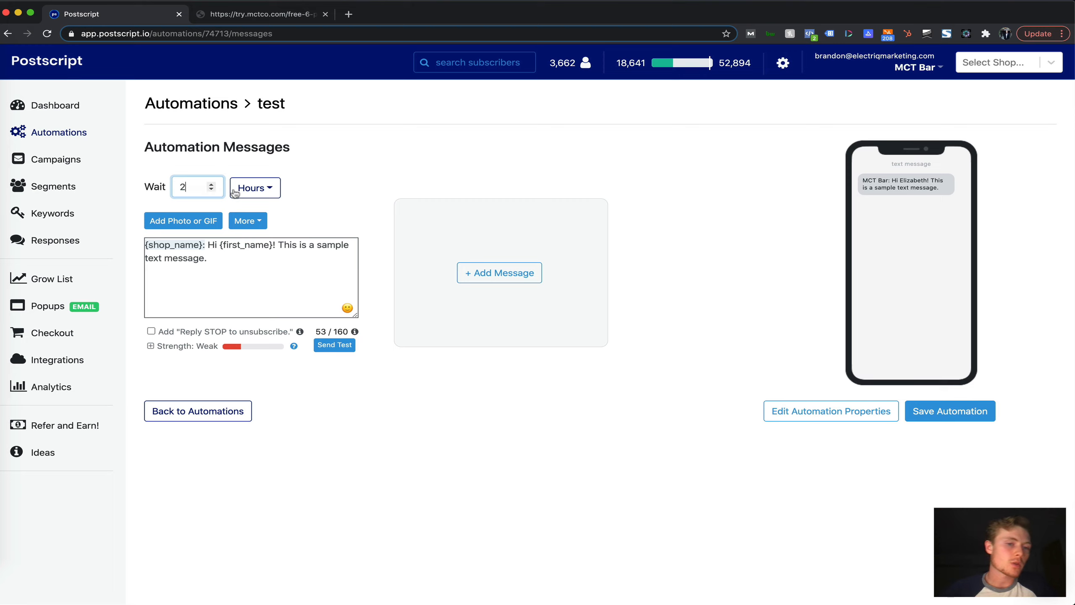
click(236, 193)
click(320, 183)
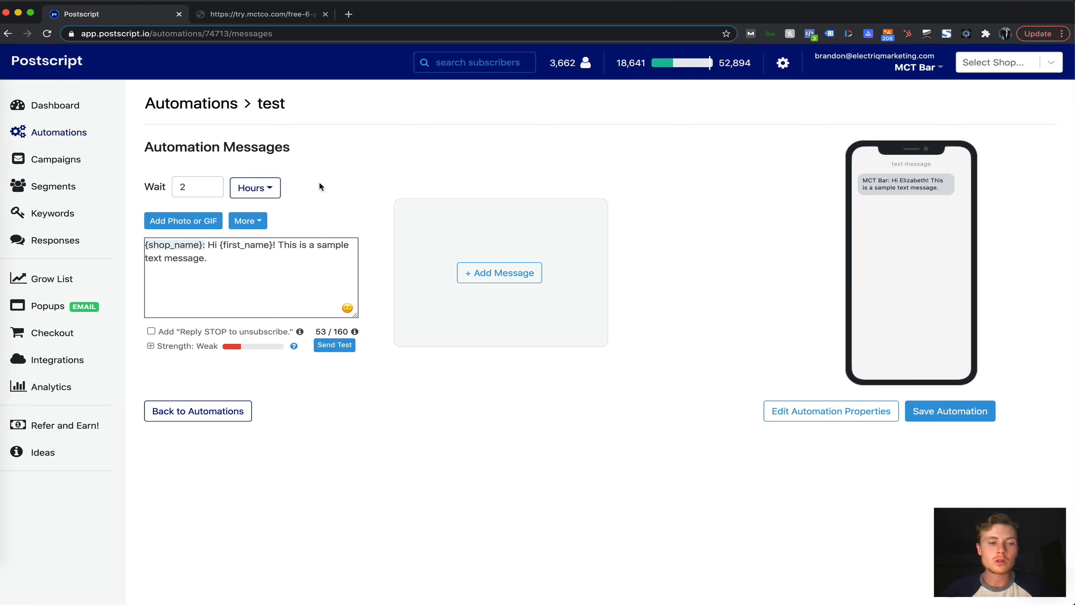
Step: Add the sizes "480x480 or 640x640" and "480x640 or 480x720" on separate lines below the sample text message
click(257, 299)
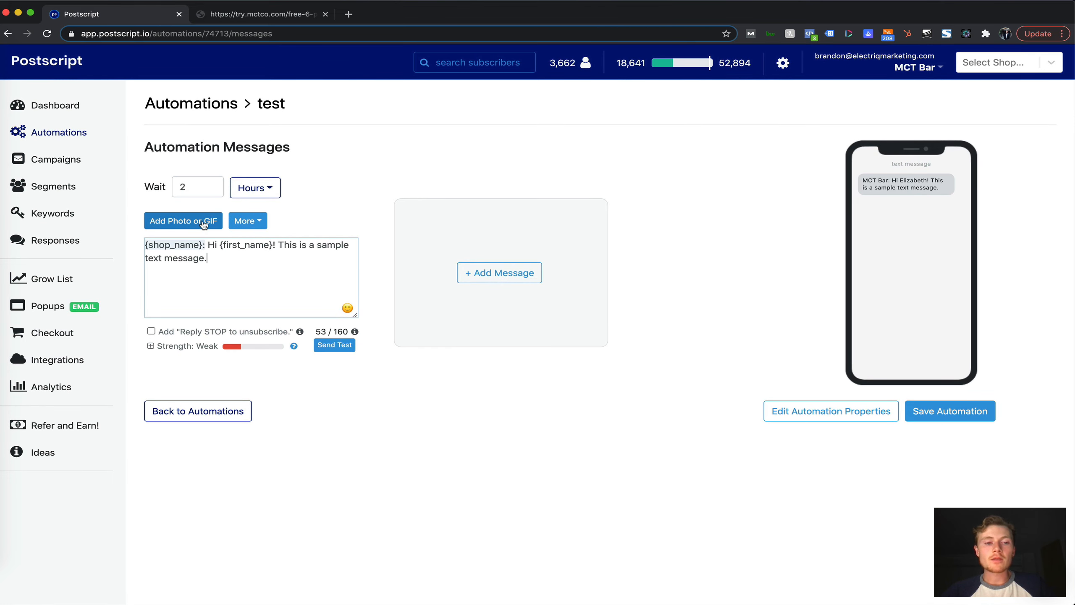
key(Return)
key(Return)
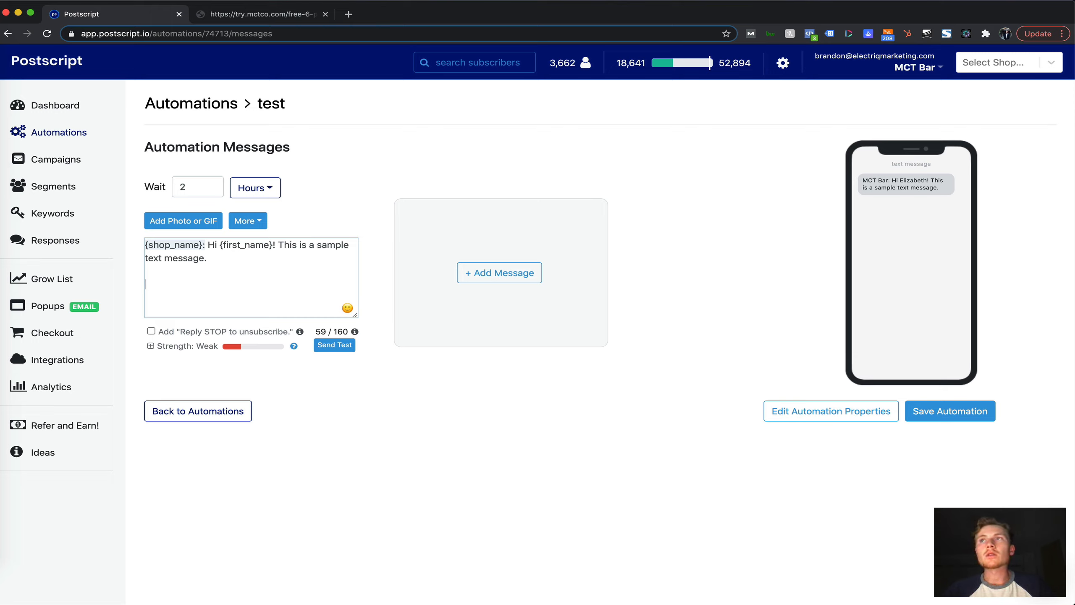
key(super+Tab)
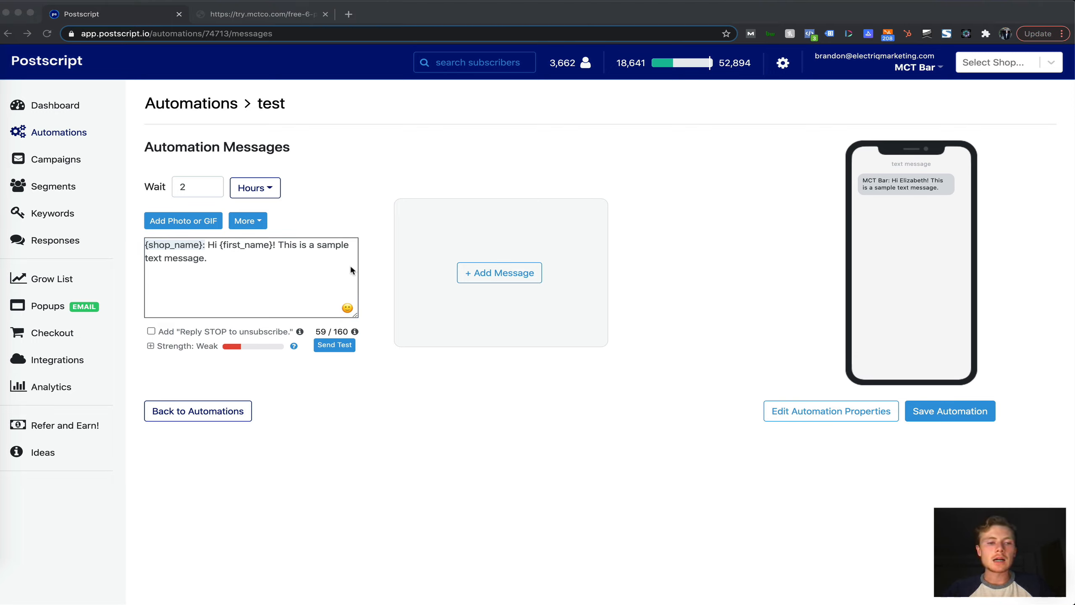
click(259, 300)
text(480x480 or 640x640 480x640 or 480x720)
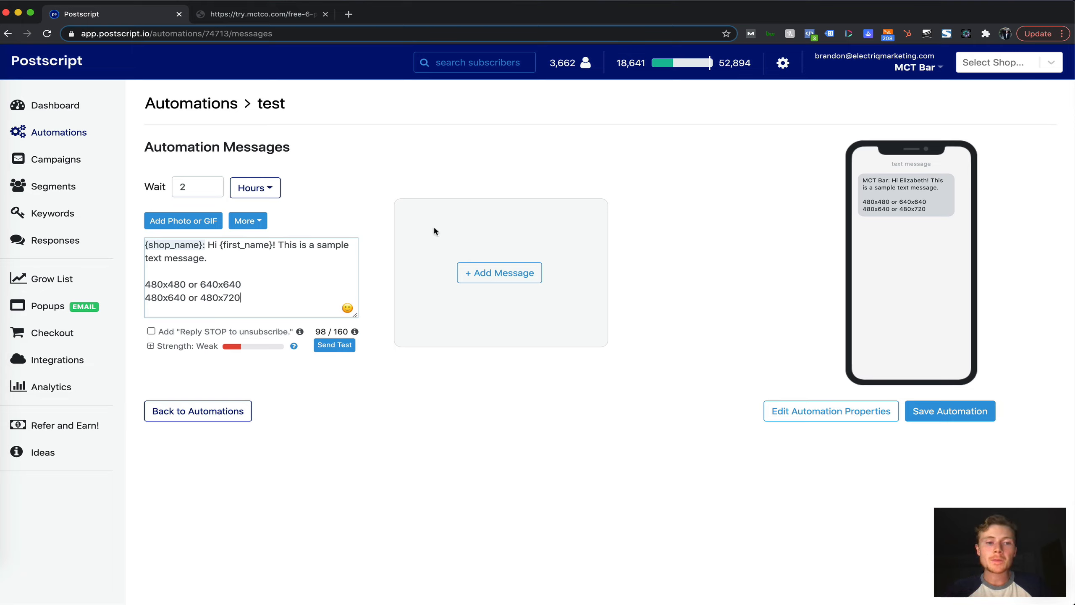
Step: Insert the heading "GIFS:" above the two lines of sizes in the message
click(216, 273)
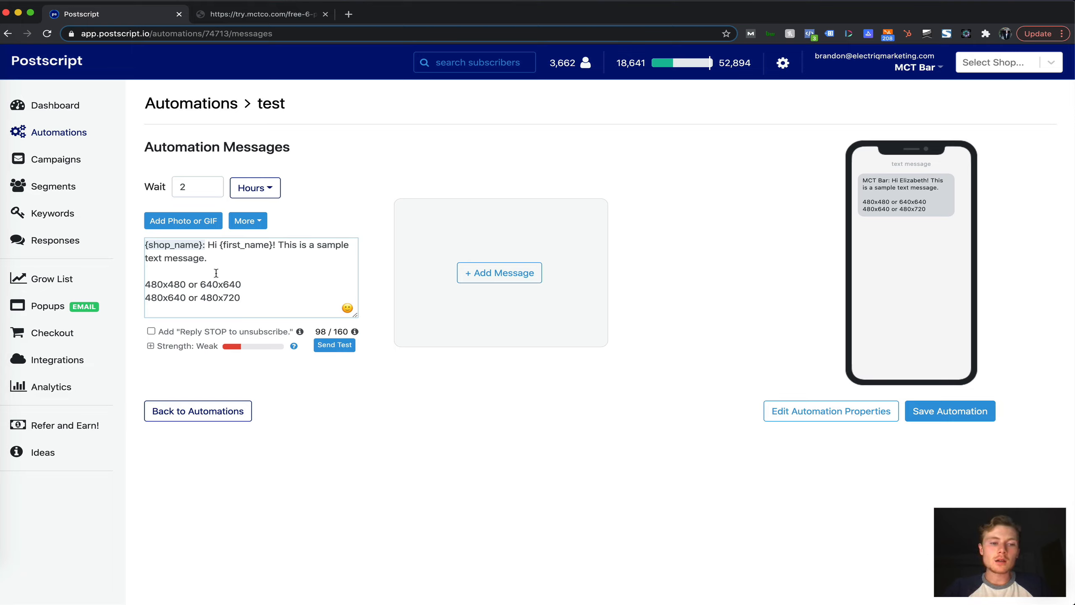
key(Return)
text(GIFS:)
Step: Add an "IMAGES:" heading below the GIF sizes, followed by the line "9:16 aspect ratio"
click(254, 311)
key(Return)
key(Return)
text(IMAGES:)
key(Return)
text(9:16 as)
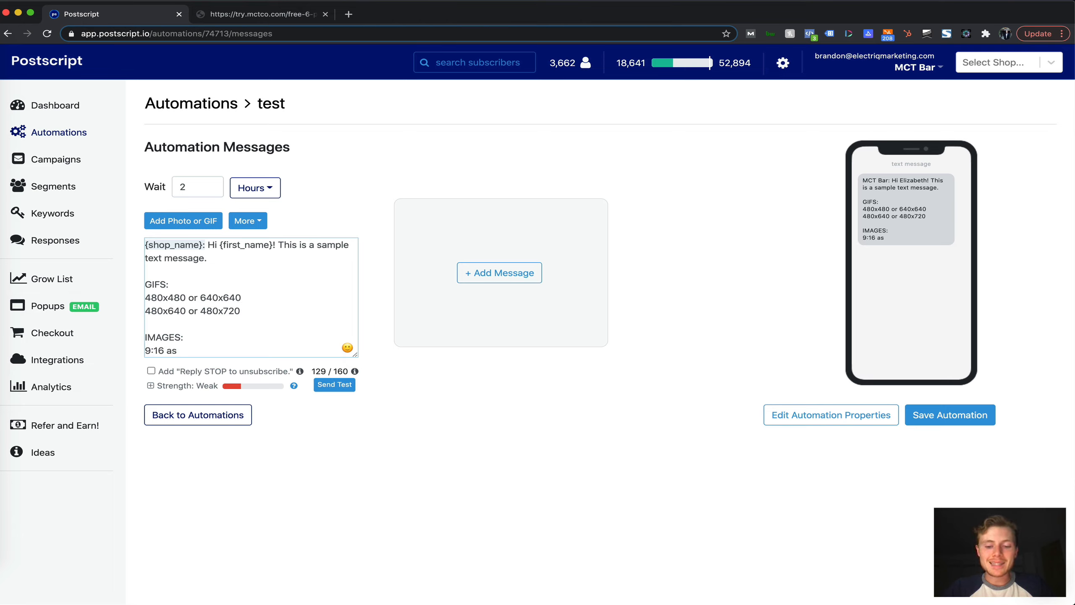
text(pect ratio)
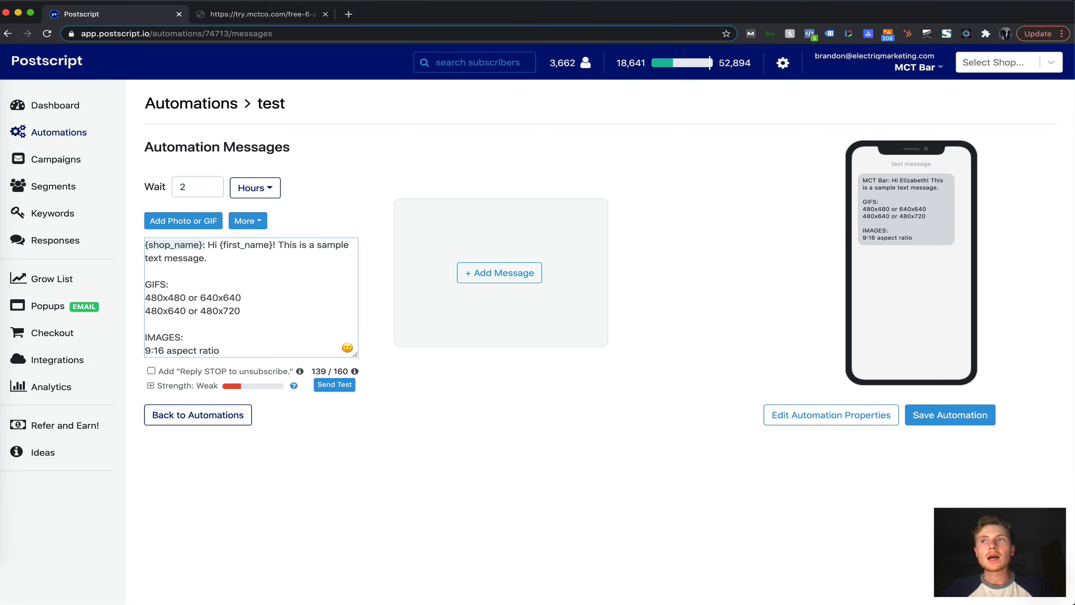
Step: Add the image size "640x1138" on a new line below the aspect ratio
key(super+Tab)
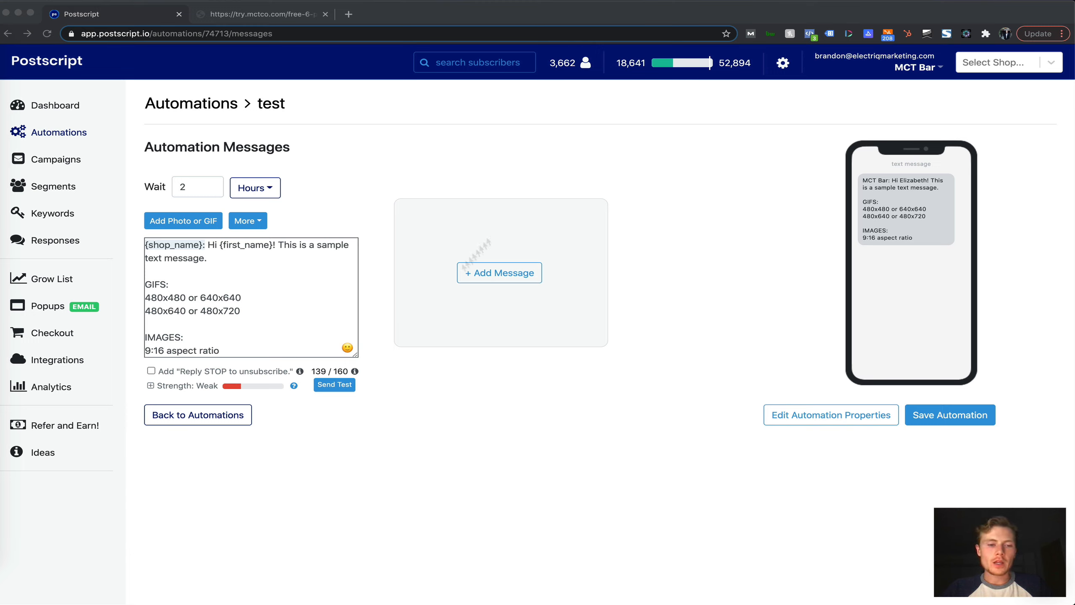
click(285, 345)
key(Return)
text(640x1138)
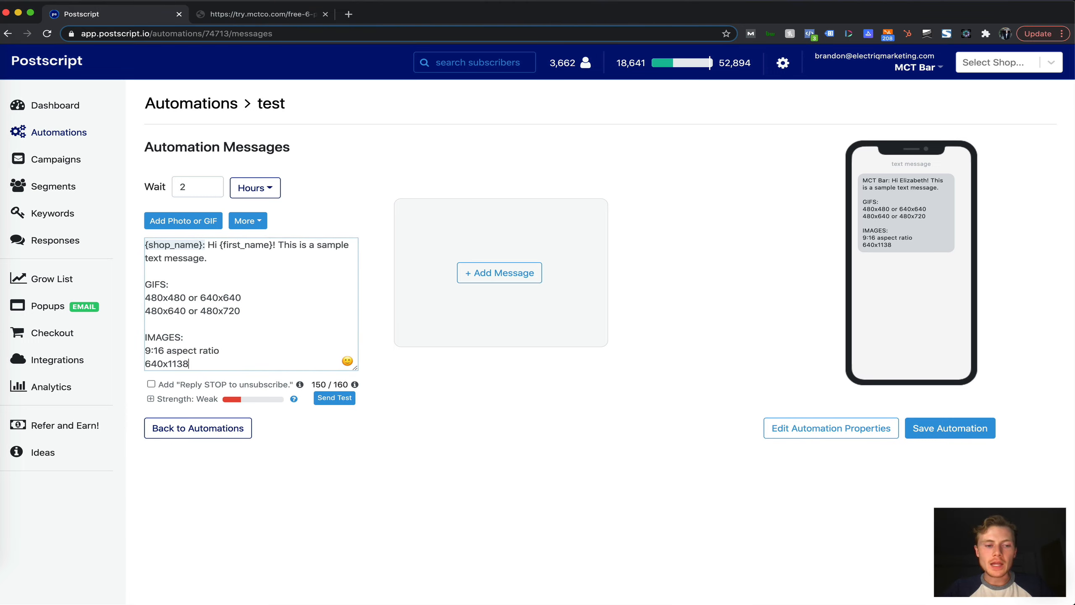
drag(209, 364, 133, 362)
click(196, 364)
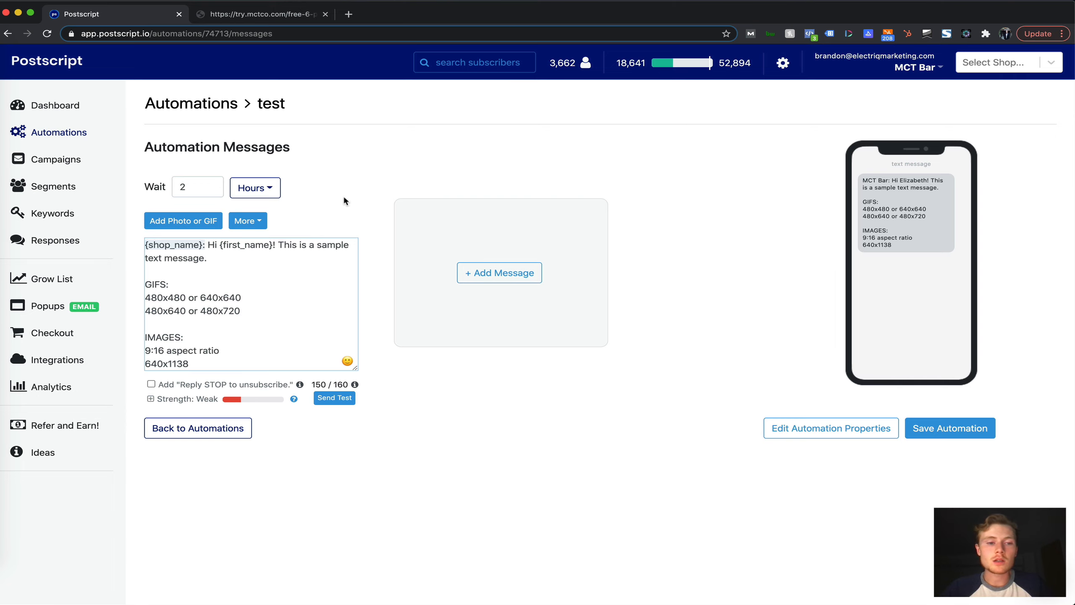
Step: Upload a GIF from the computer as the message's media attachment
click(183, 220)
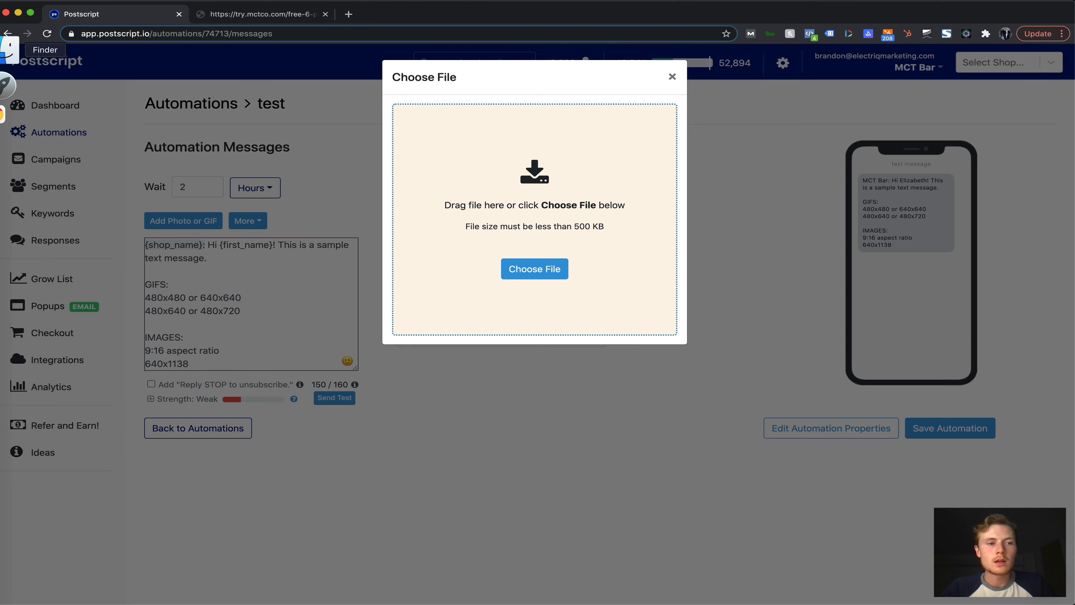
click(8, 50)
drag(495, 135, 537, 0)
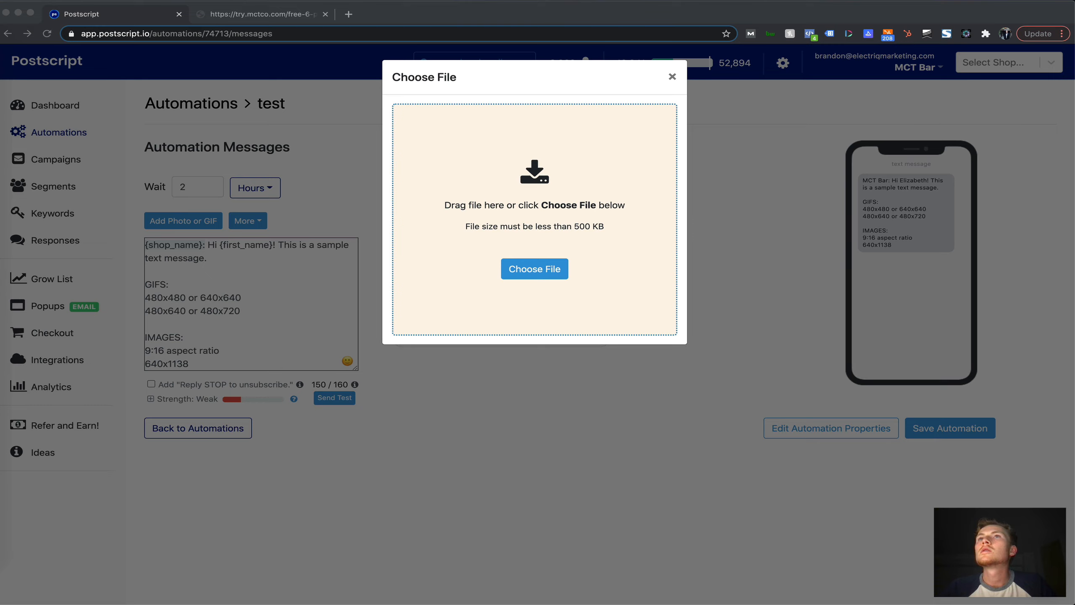
key(Return)
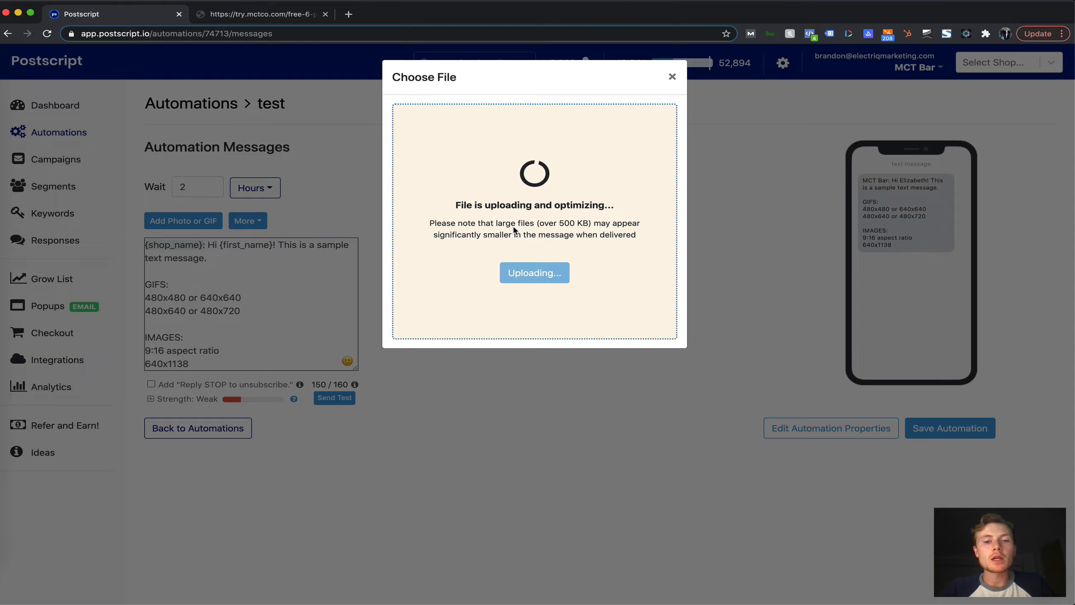
Step: Switch to the browser window with the ezgif.com/optimize page, examine the online GIF optimizer and its address, and return to Postscript
key(ctrl+Up)
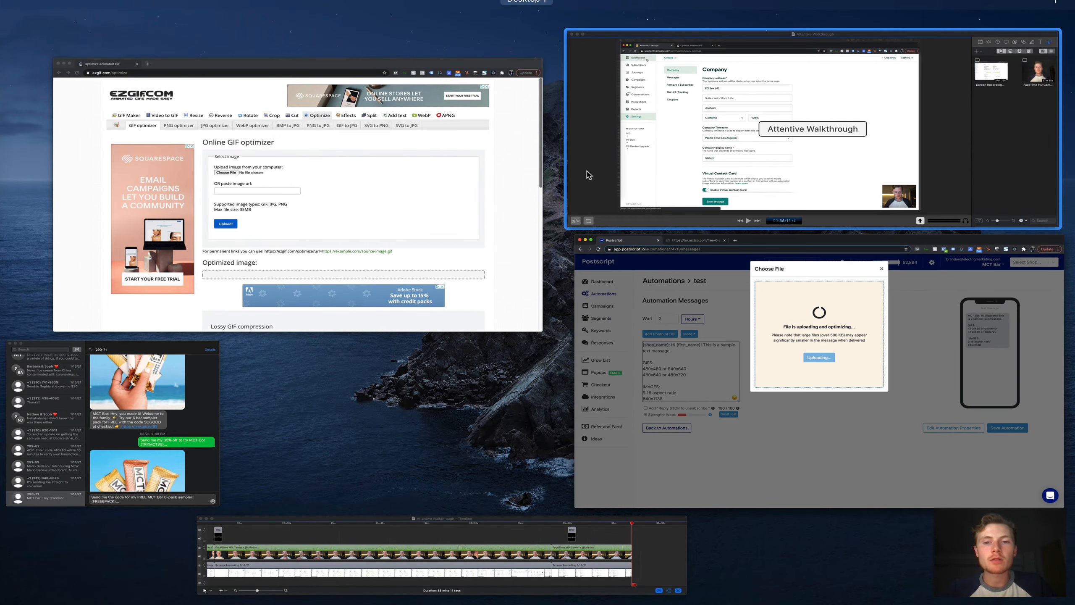
click(377, 228)
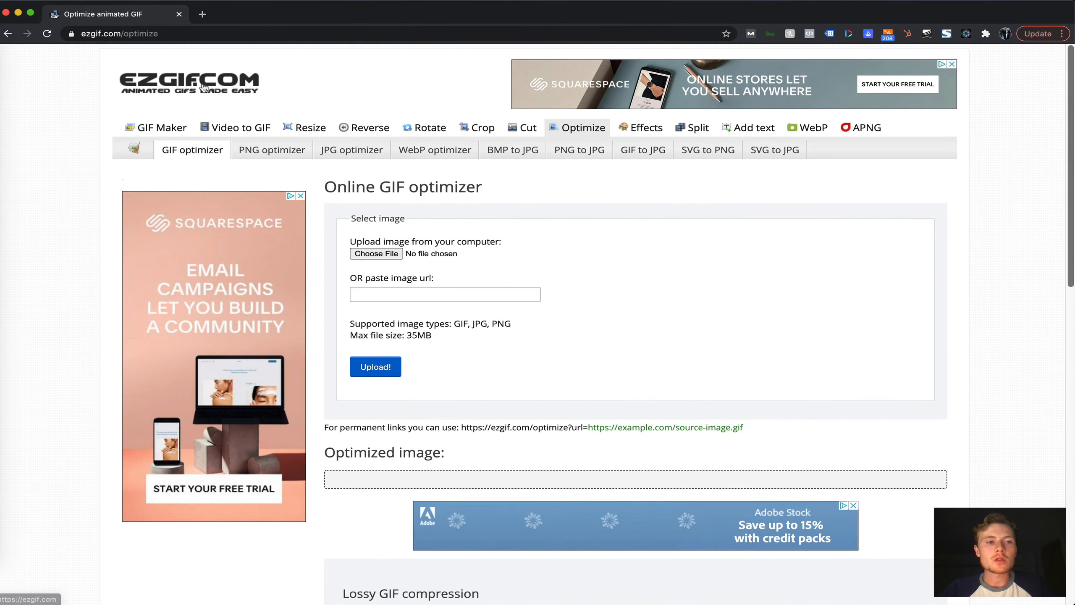
mouse_move(81, 35)
mouse_down()
mouse_move(181, 30)
mouse_move(73, 32)
mouse_up()
click(182, 29)
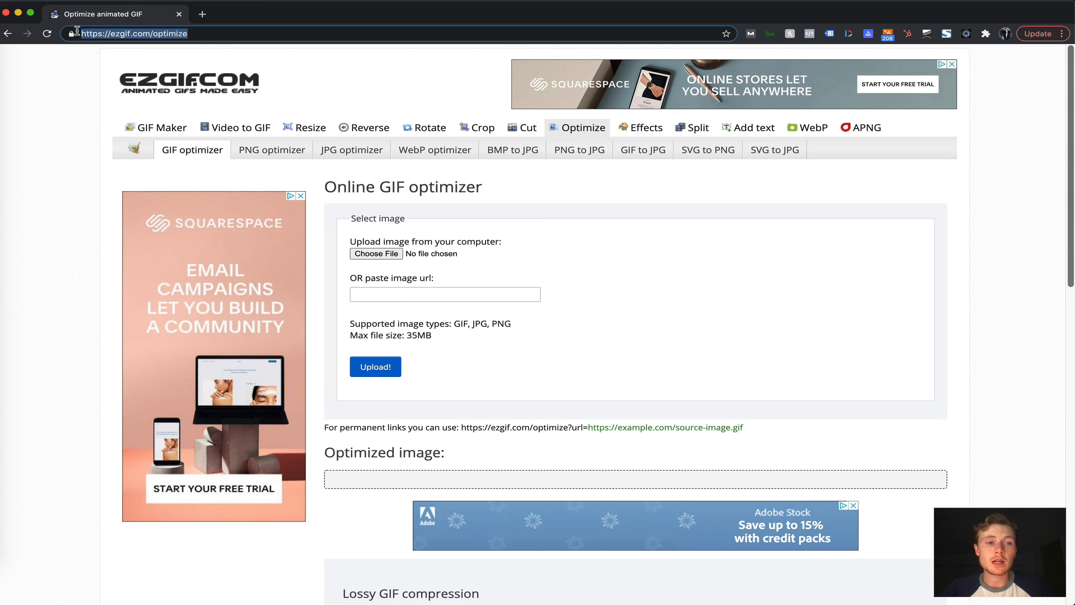
click(181, 32)
drag(154, 33, 230, 29)
click(237, 34)
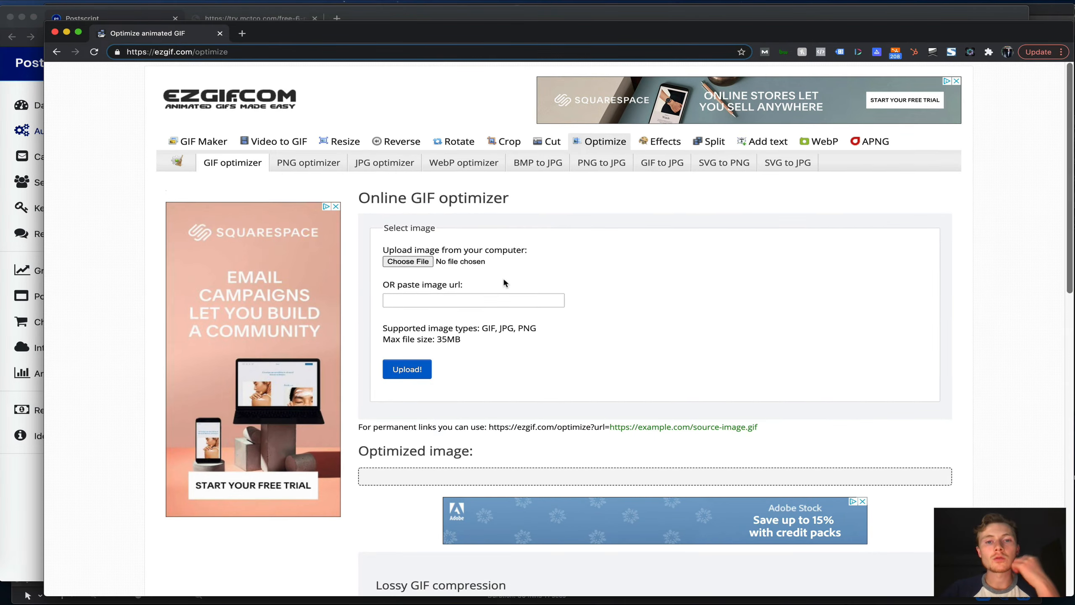
key(ctrl+Up)
click(426, 250)
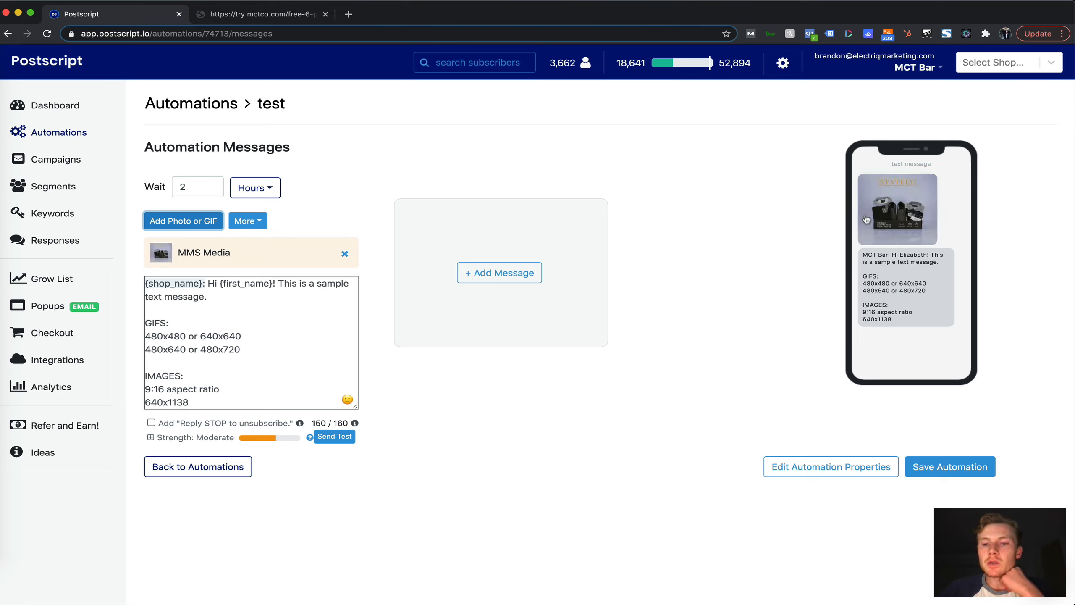
Step: Insert two extra line breaks after the sample text sentence, above the GIFS section
click(236, 296)
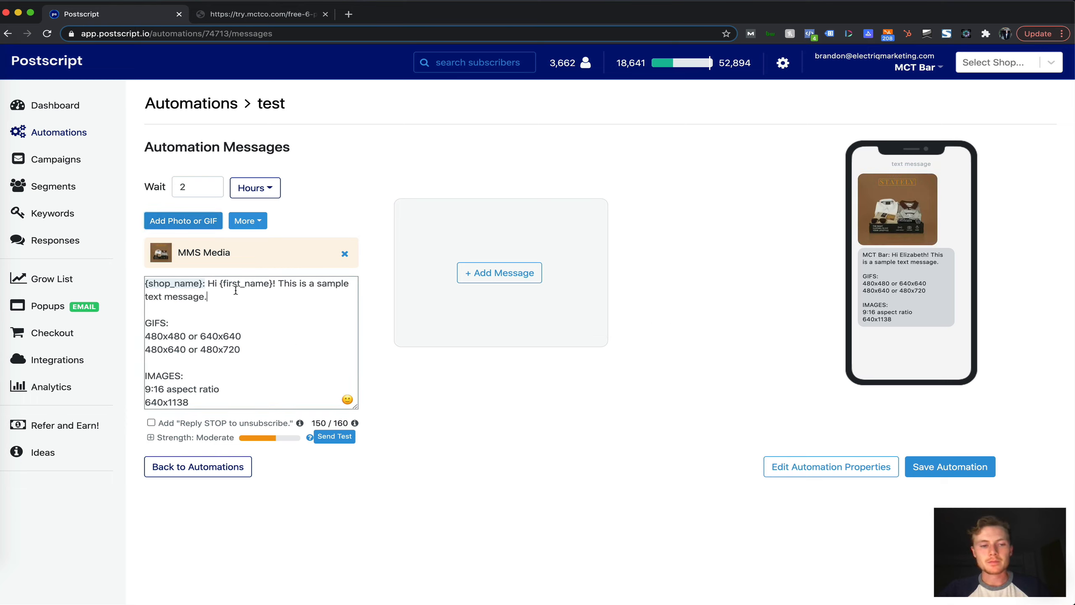
key(Return)
key(Return)
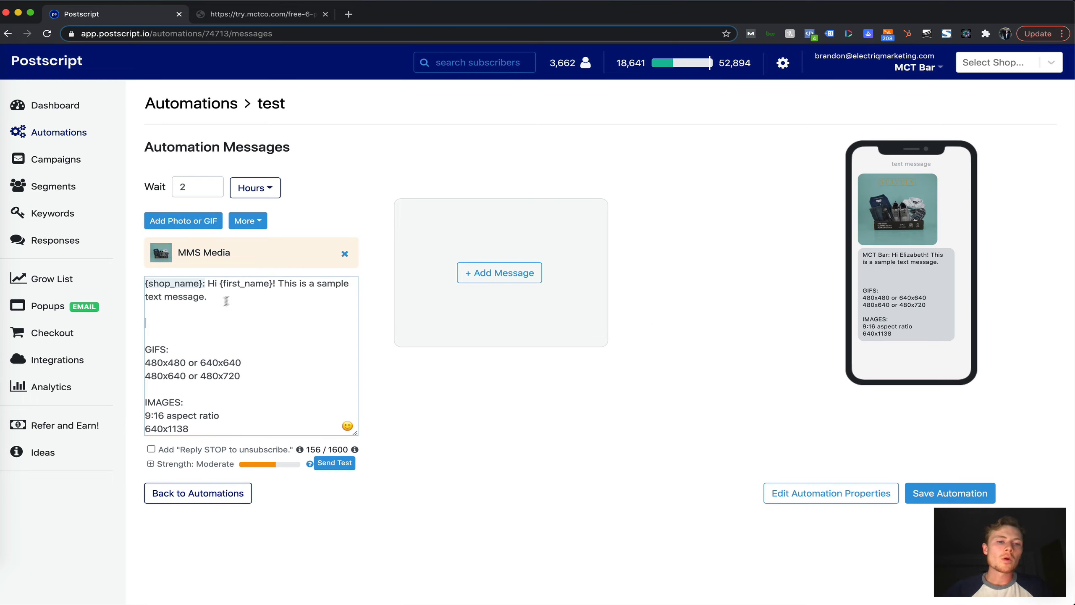
Step: Open the Reply to Buy option for the message, read its description and requirements, and close the dialog
click(259, 220)
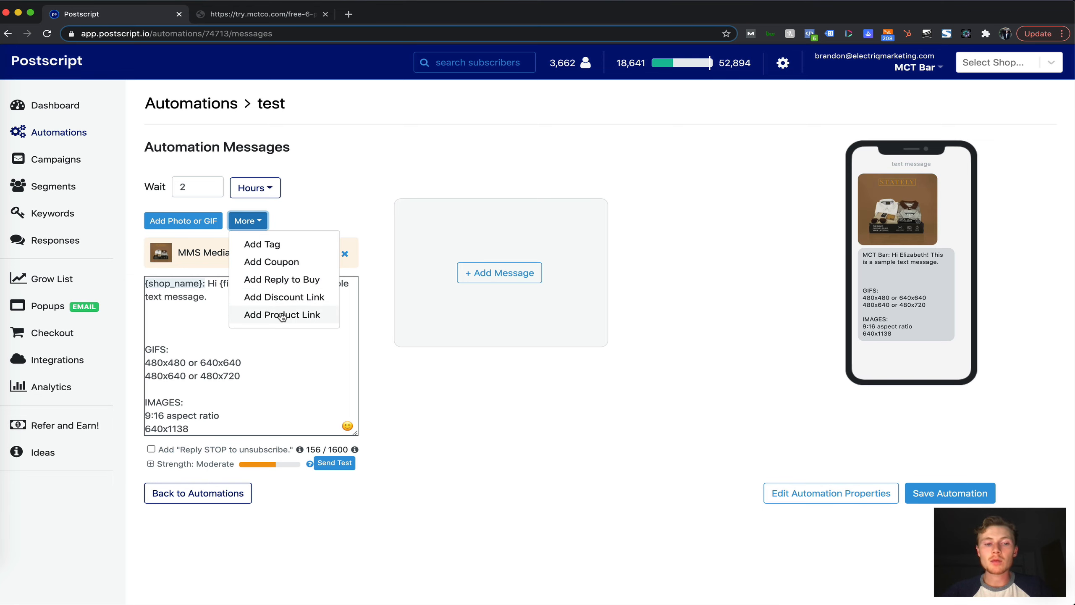
click(299, 284)
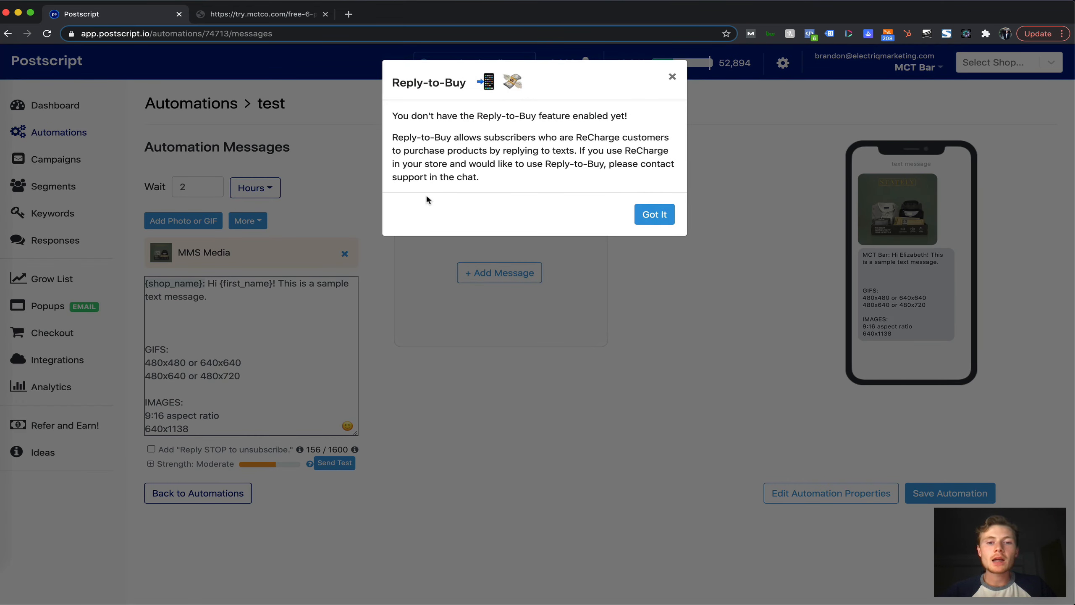
drag(392, 136, 600, 177)
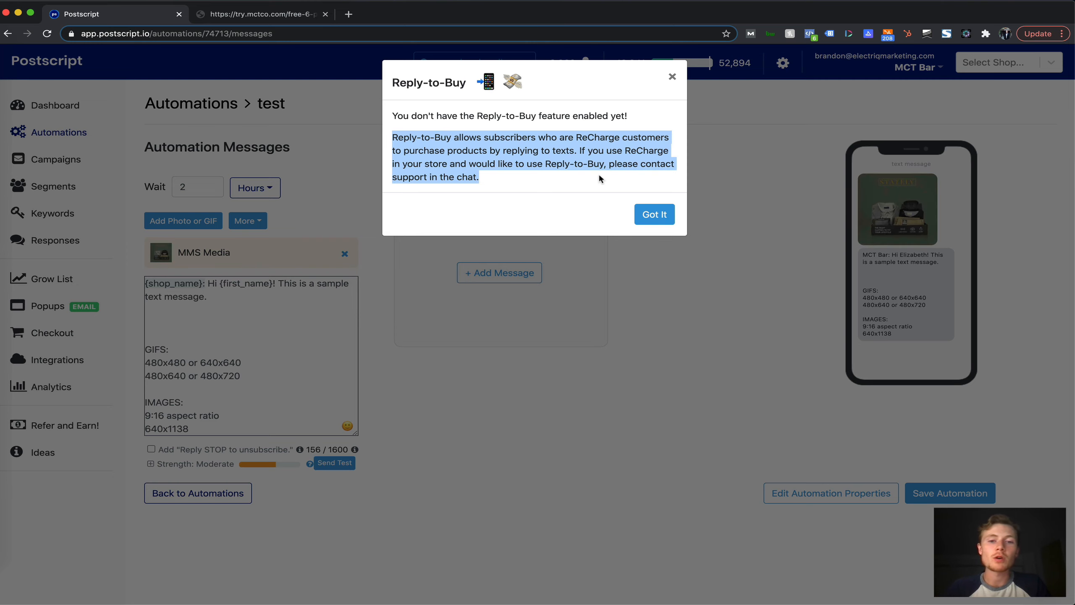
click(673, 76)
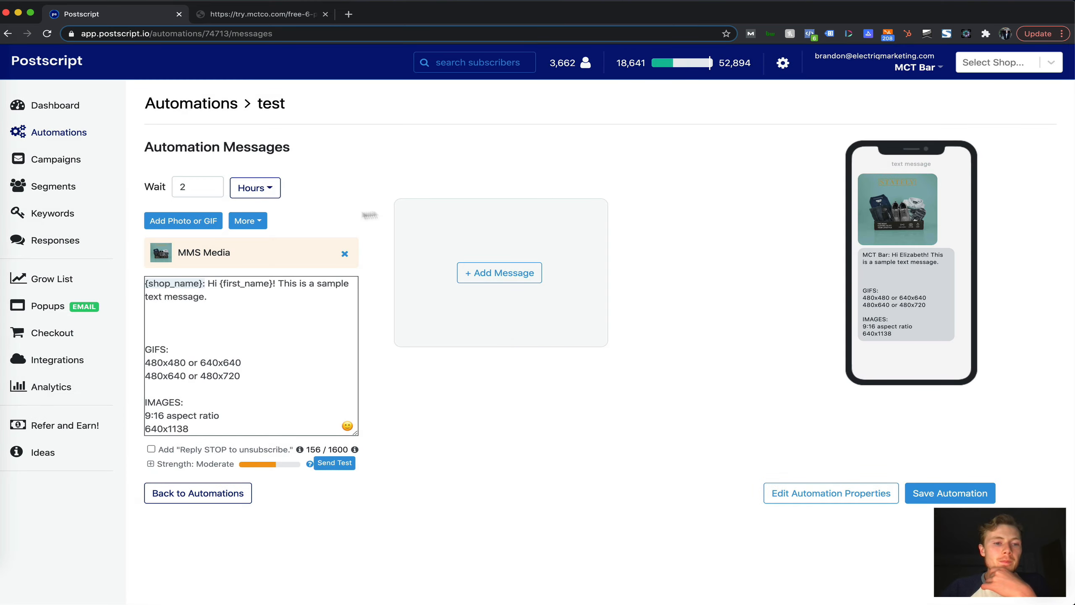
Step: Look through the first message's tag, coupon and link options, including the available coupon discount types
click(266, 225)
click(275, 244)
click(257, 219)
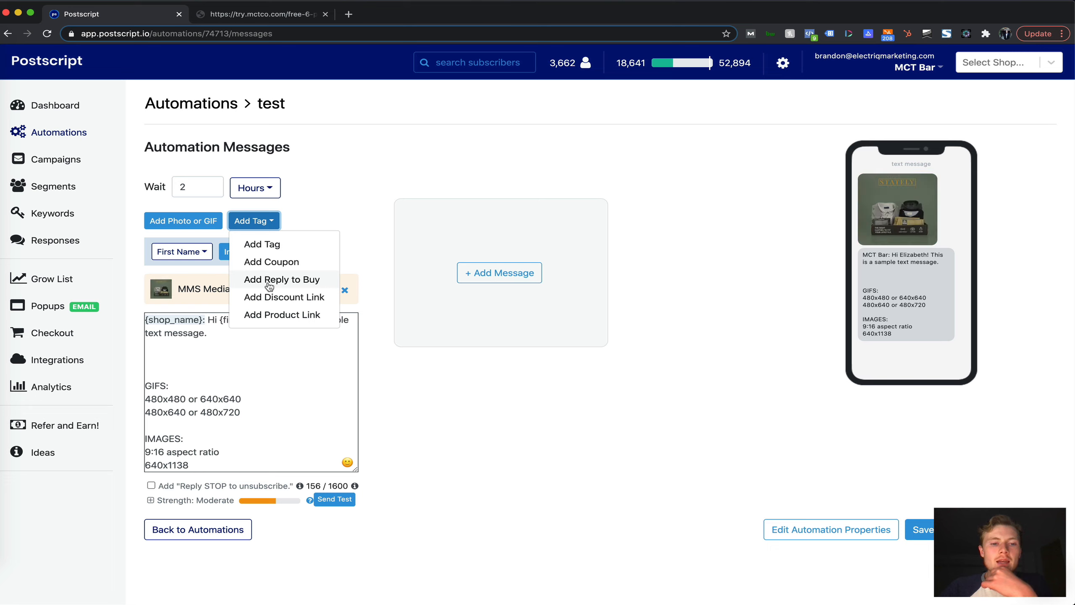
click(272, 263)
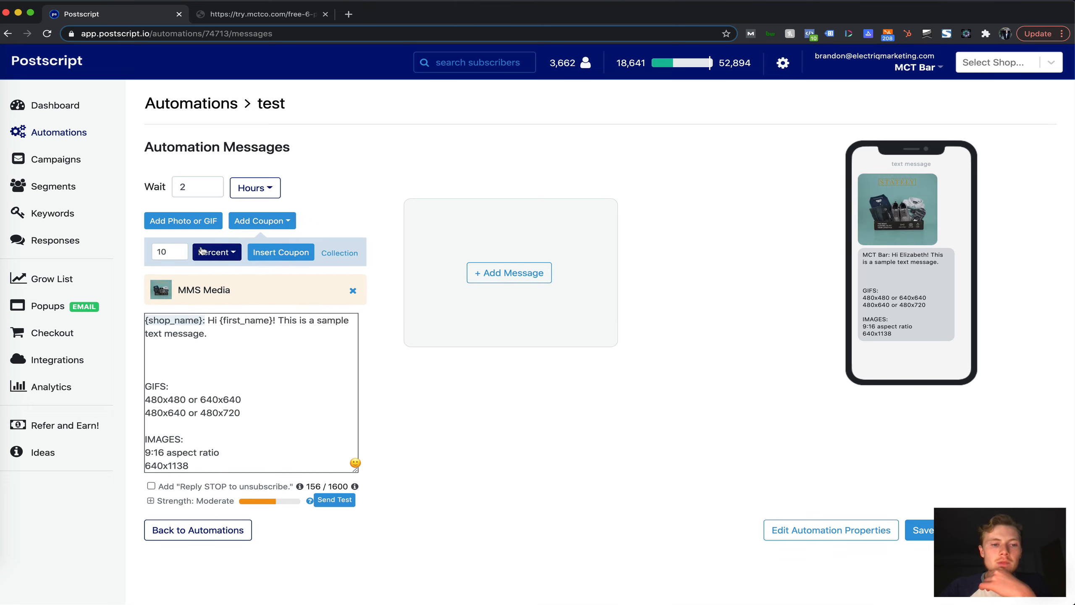
click(224, 254)
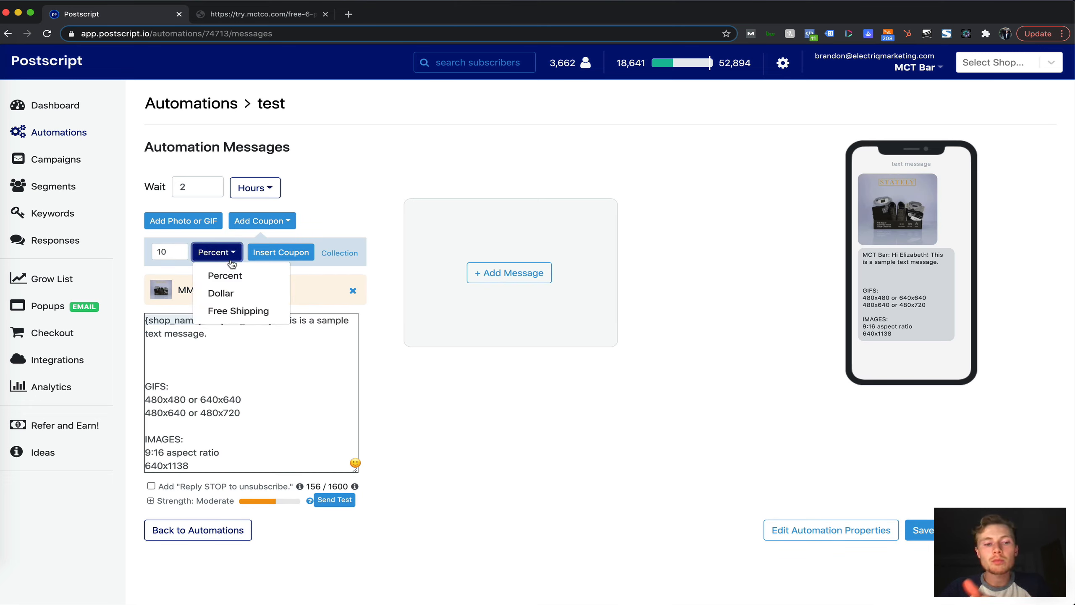
click(285, 224)
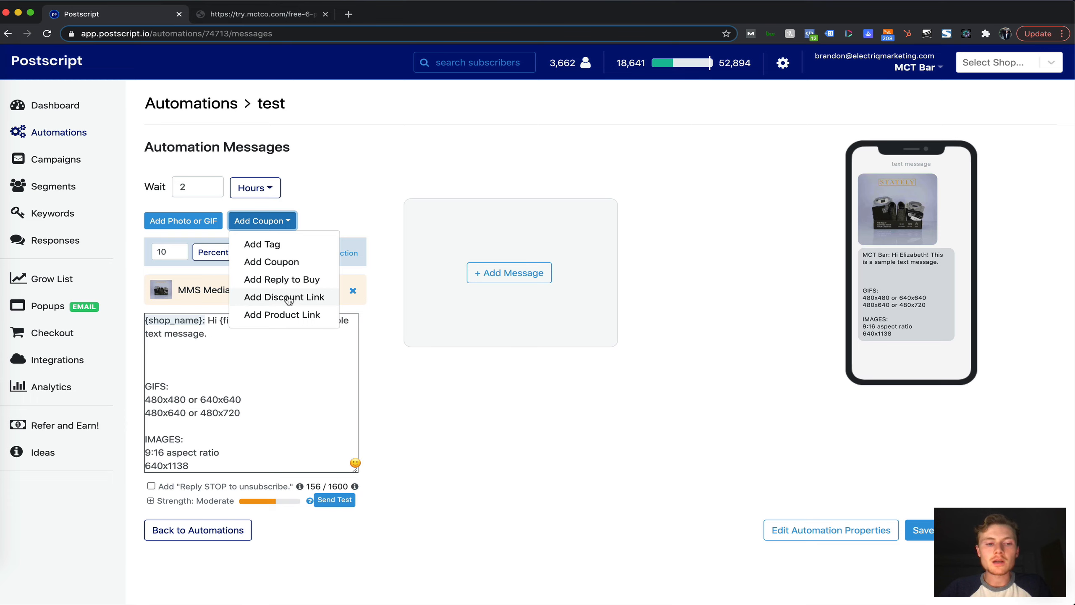
click(437, 376)
Step: Add a second message that waits 4 days, and append two line breaks to its sample text
click(522, 284)
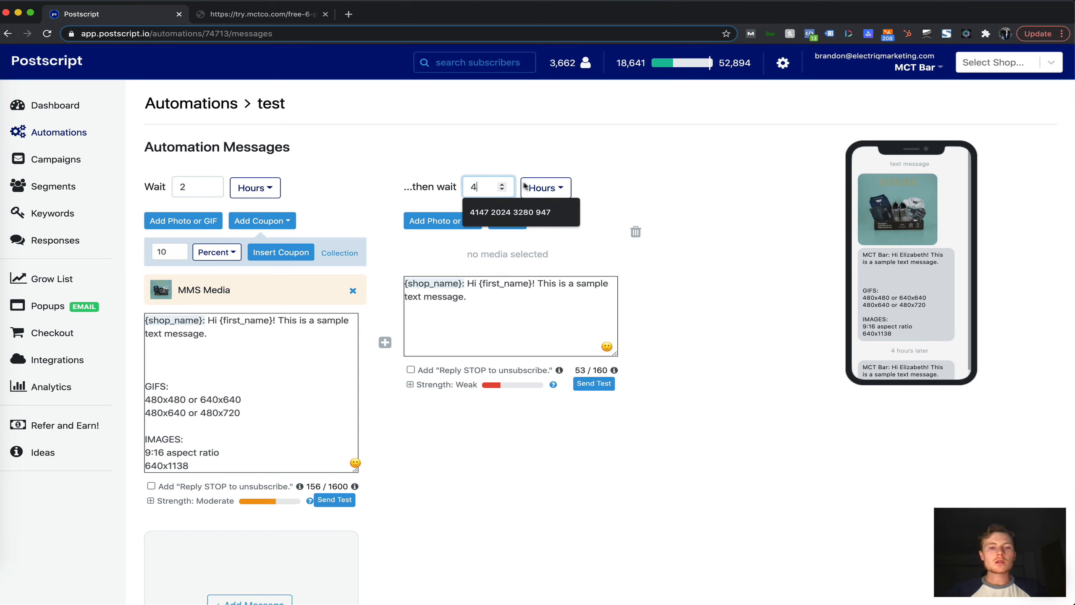
click(532, 187)
click(568, 252)
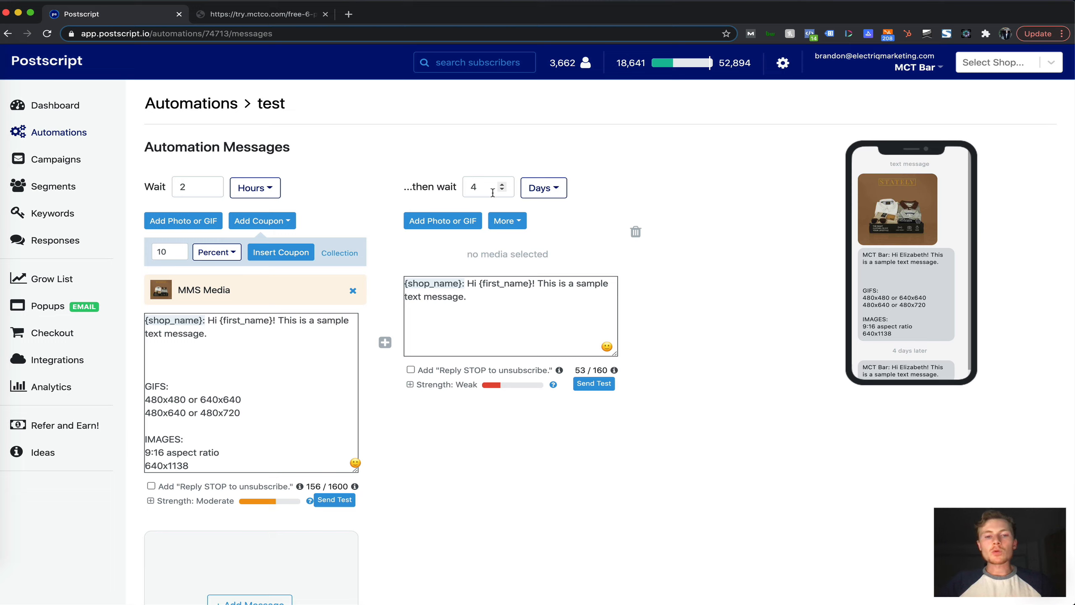
click(498, 306)
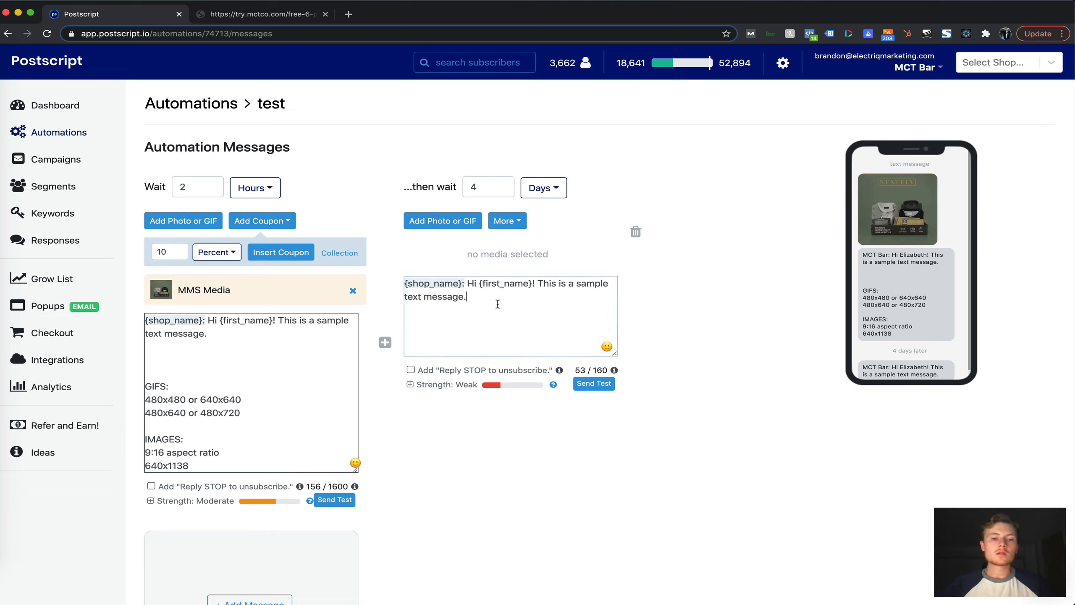
key(Return)
key(Return)
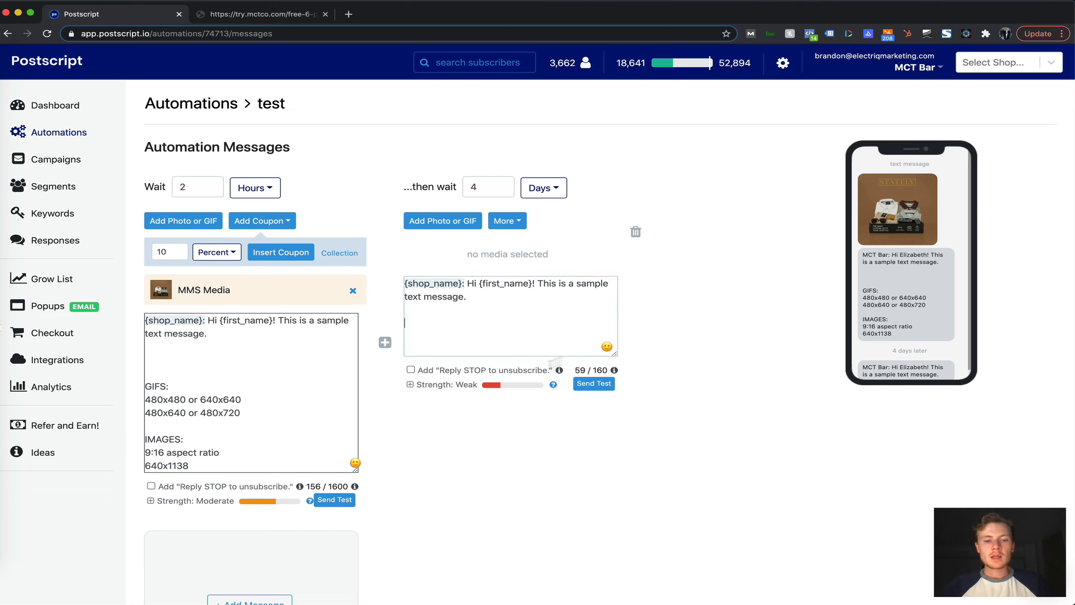
Step: Expand the second message's strength rating and read the suggestions for improving it
click(410, 384)
drag(417, 385, 536, 438)
click(537, 437)
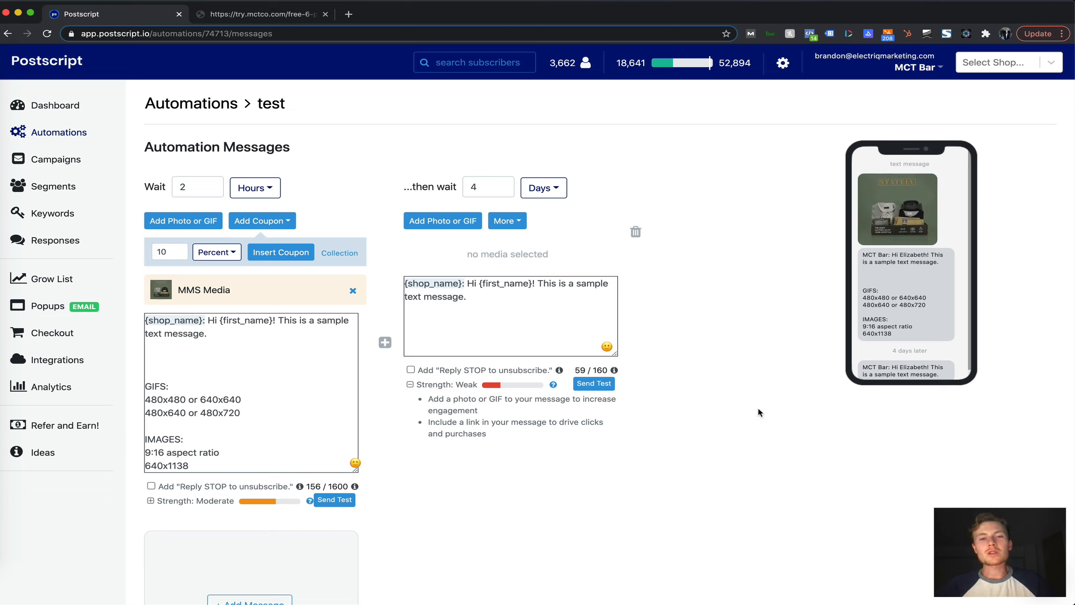
Step: Return to the test automation's overview and review its messages, trigger, cancellation trigger and subscriber tag filter
scroll(757, 410, down, 5)
click(178, 563)
scroll(200, 283, down, 3)
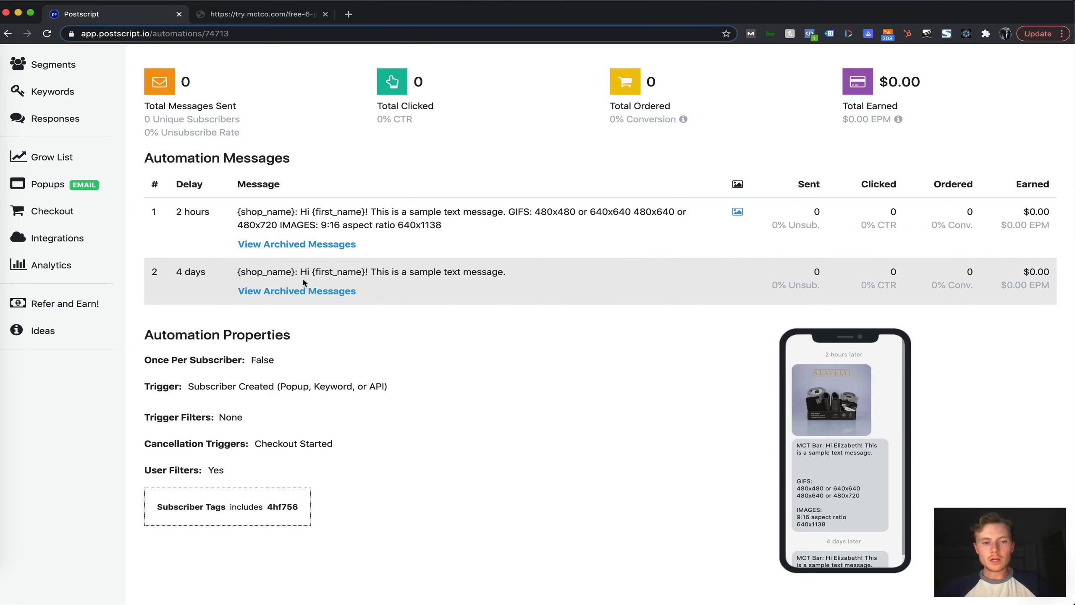
scroll(303, 278, up, 3)
scroll(250, 260, down, 4)
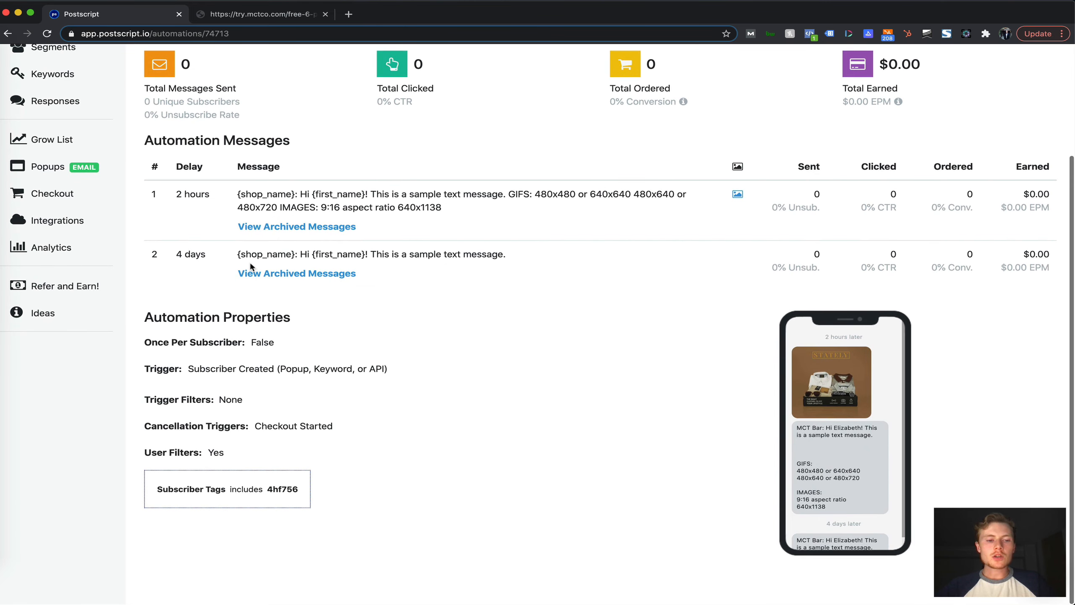
drag(144, 426, 349, 429)
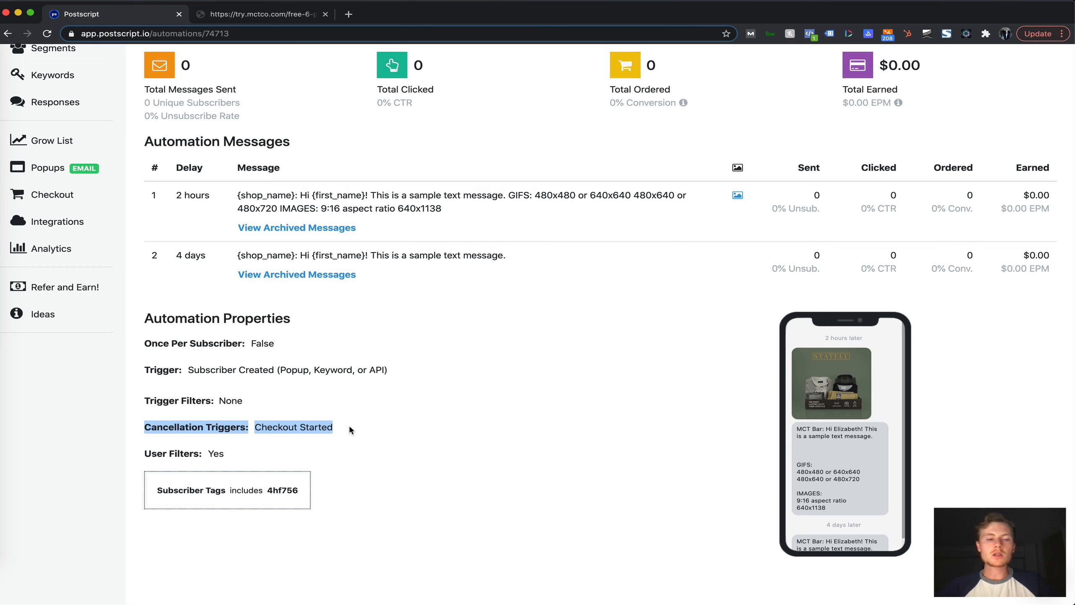
click(349, 428)
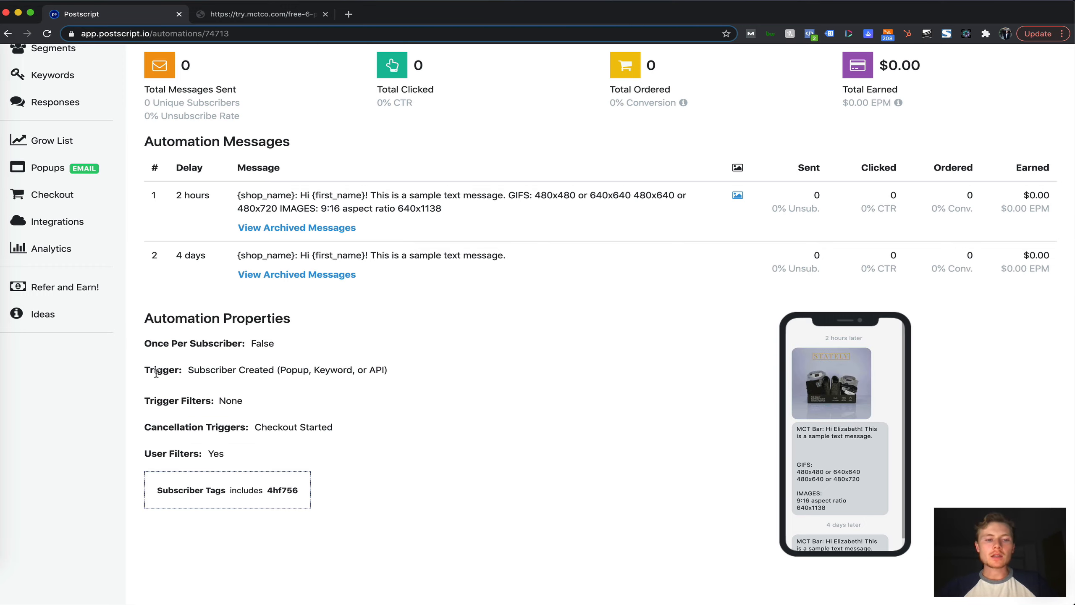
drag(179, 369, 250, 368)
click(250, 368)
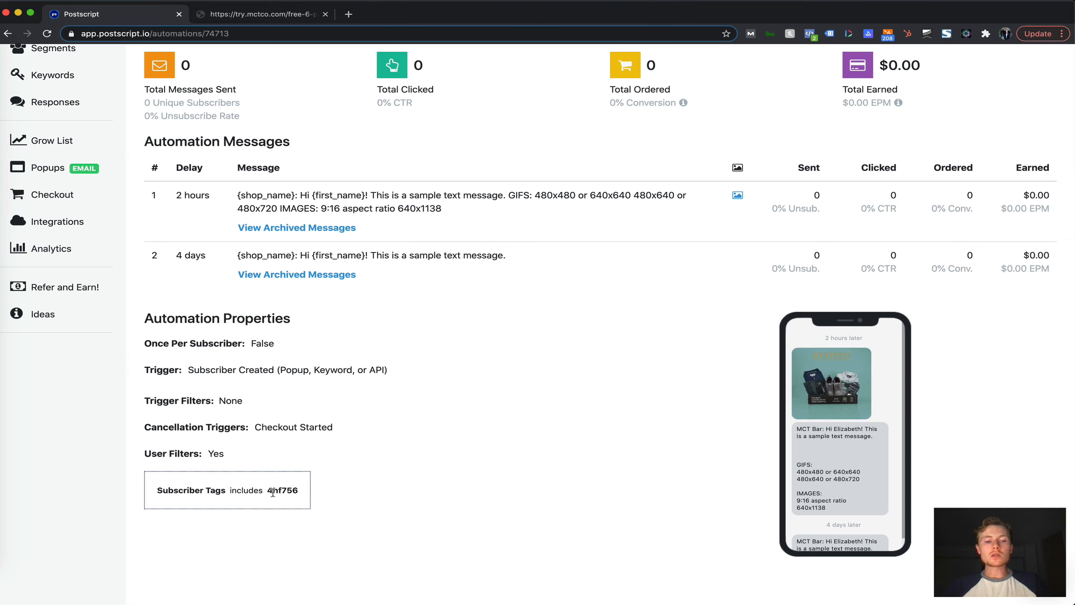
drag(265, 490, 309, 493)
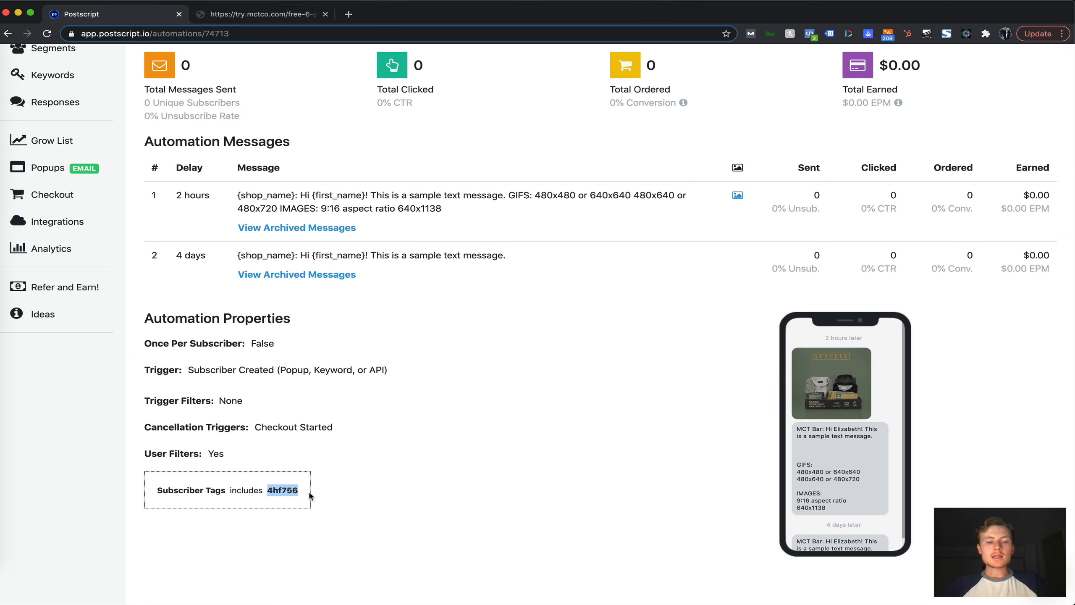
click(396, 477)
scroll(395, 477, up, 4)
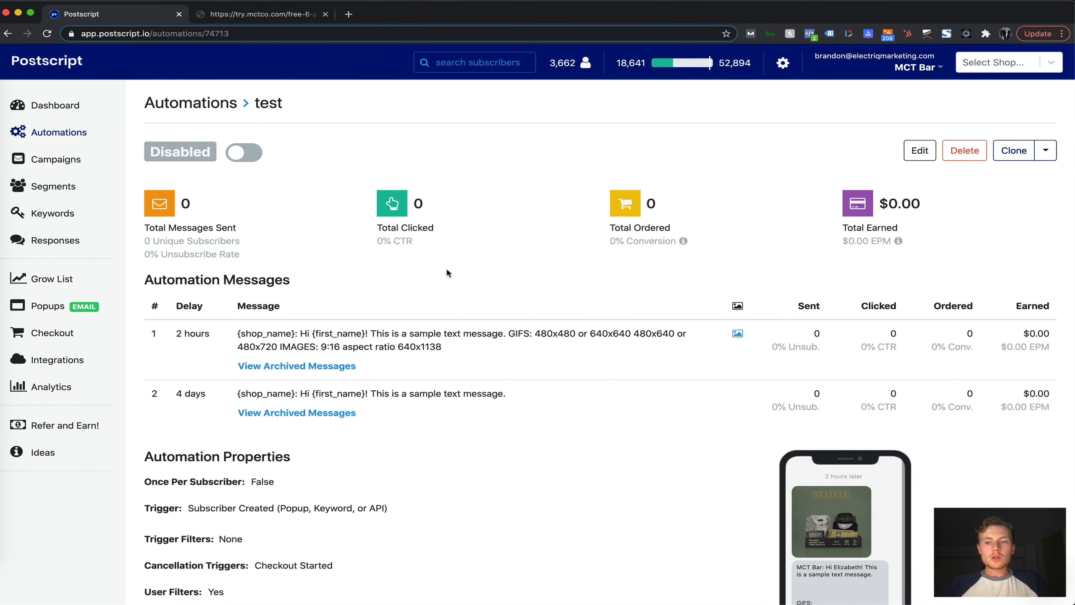
Step: Delete the test automation from the second page of the automations list and confirm the deletion
click(59, 133)
scroll(691, 482, down, 1)
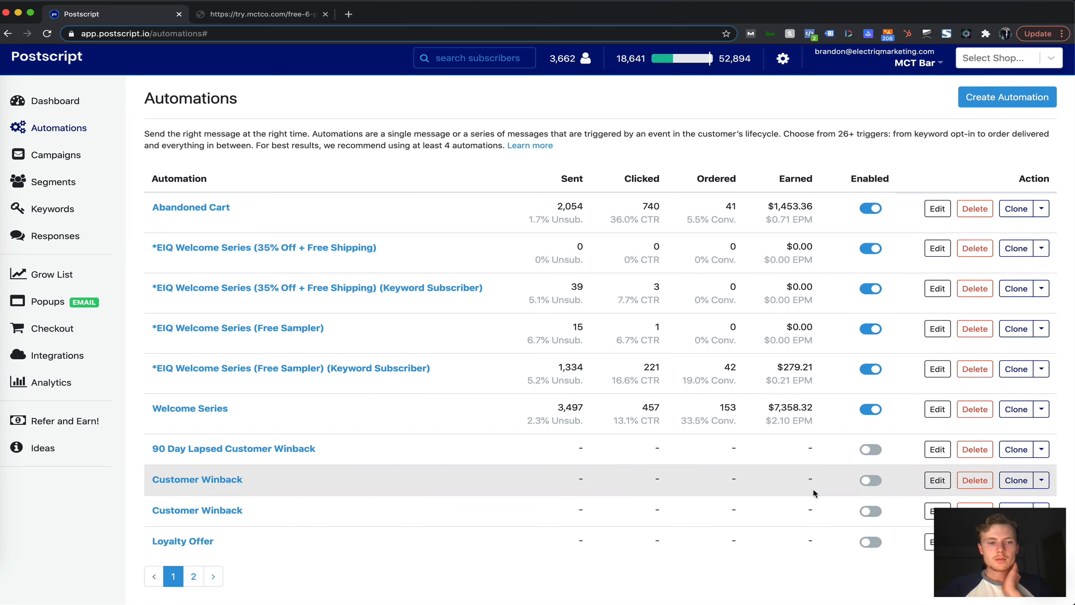
scroll(275, 382, down, 1)
click(194, 542)
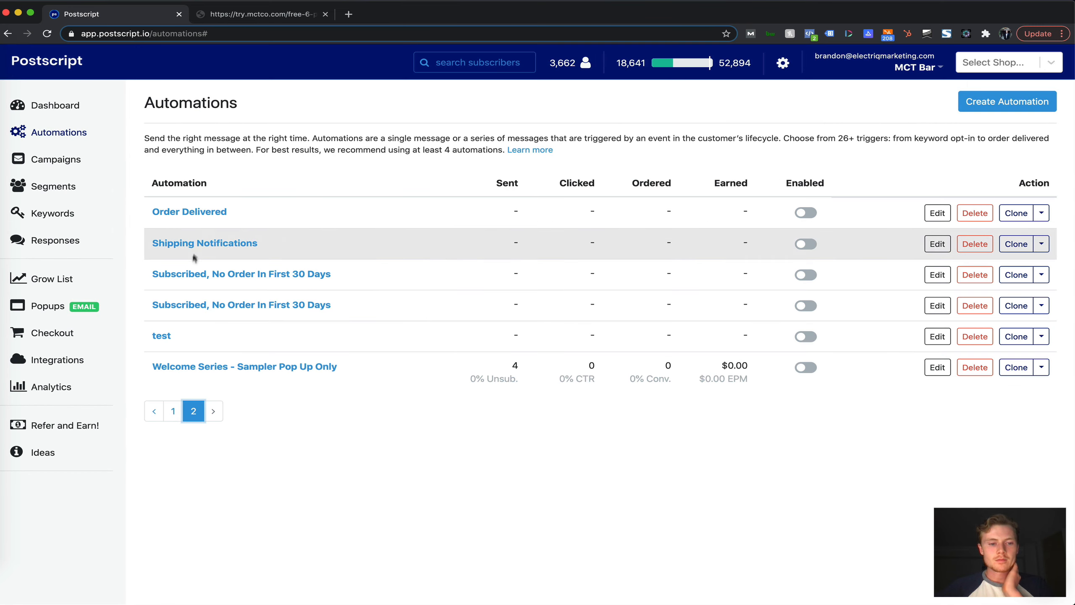
click(973, 337)
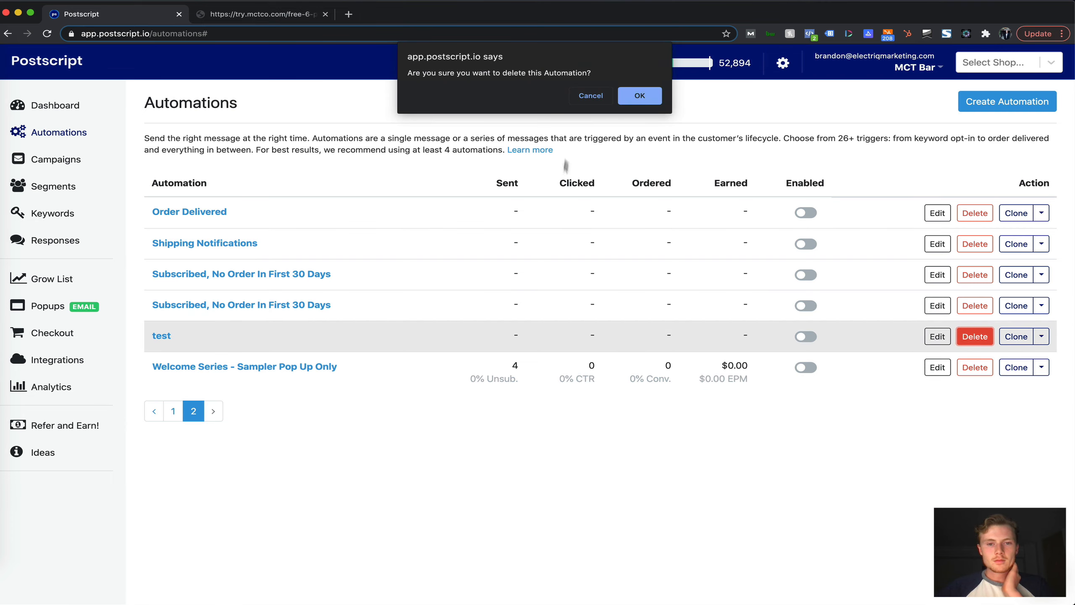
click(639, 99)
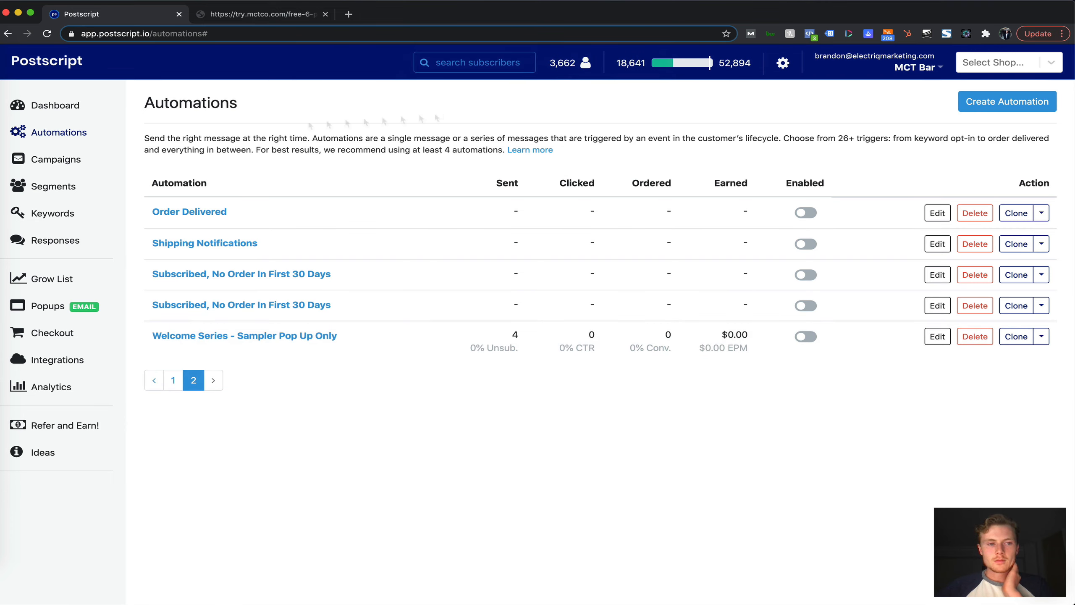
Step: Start a new campaign and look through the available segments, keeping AB Group 1 of 2
click(61, 158)
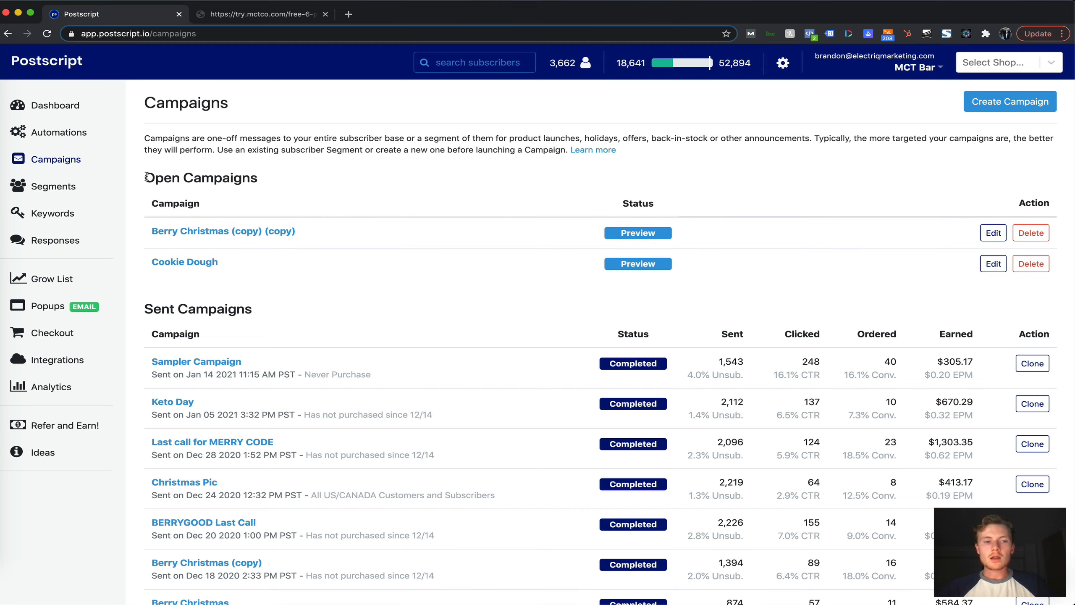
click(982, 105)
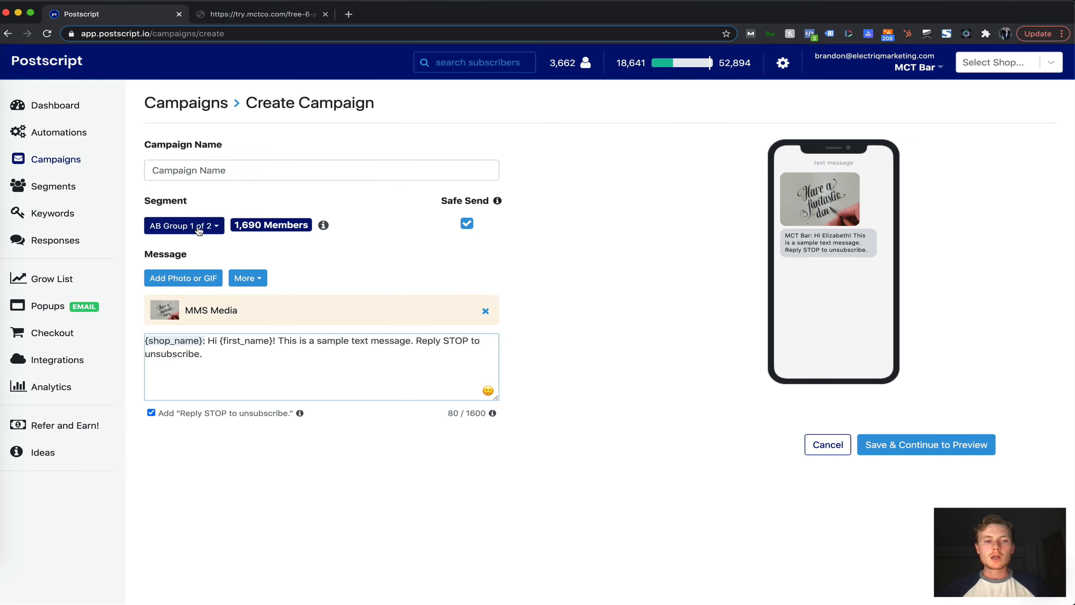
click(198, 229)
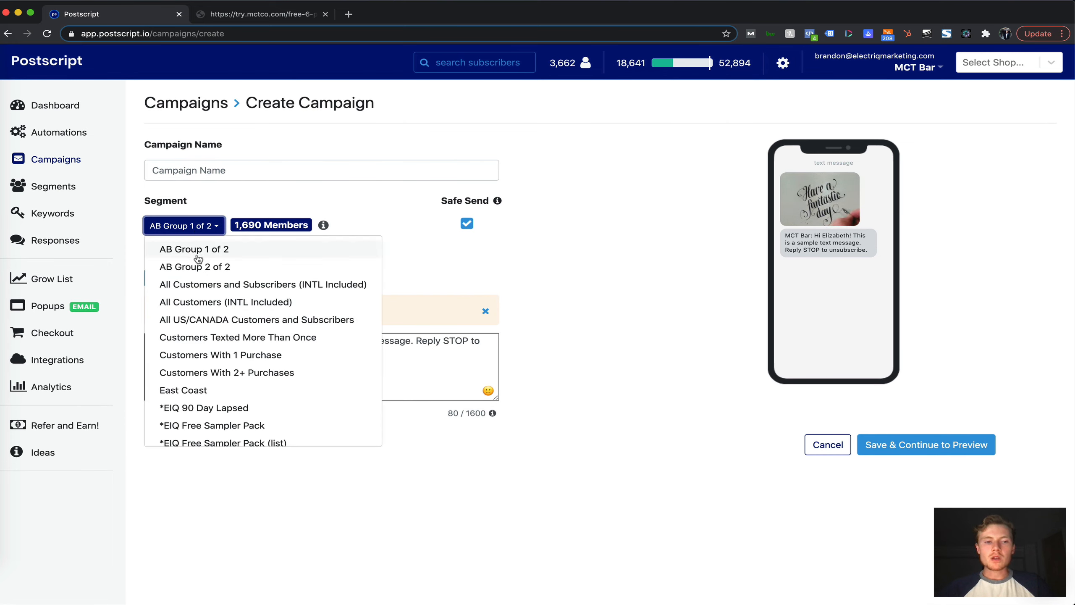
click(303, 208)
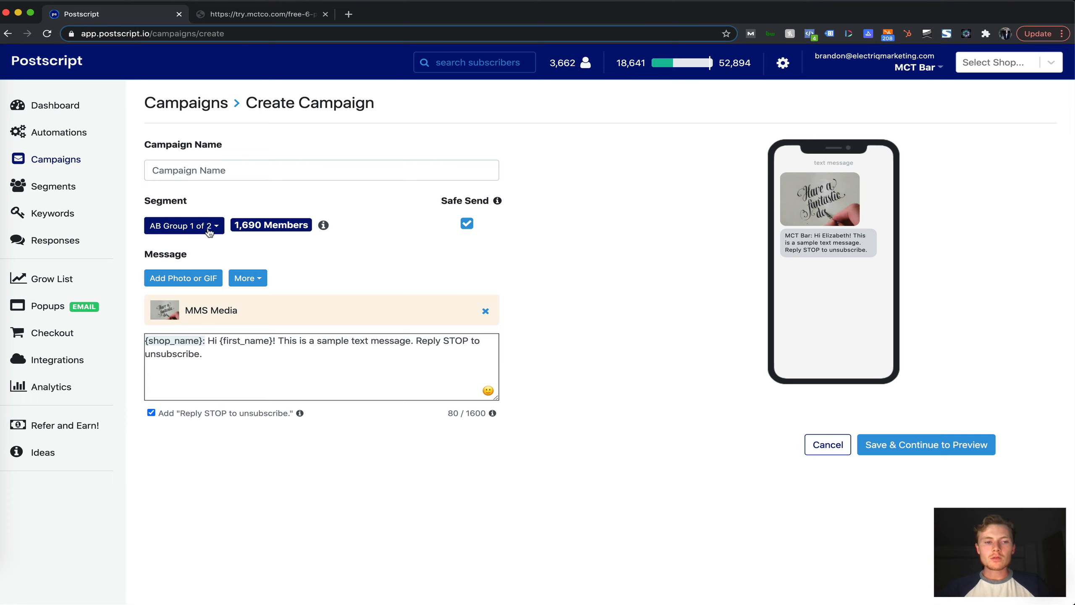
Step: Name the campaign "test", try to save and continue to the preview, and go back to editing the message
click(903, 450)
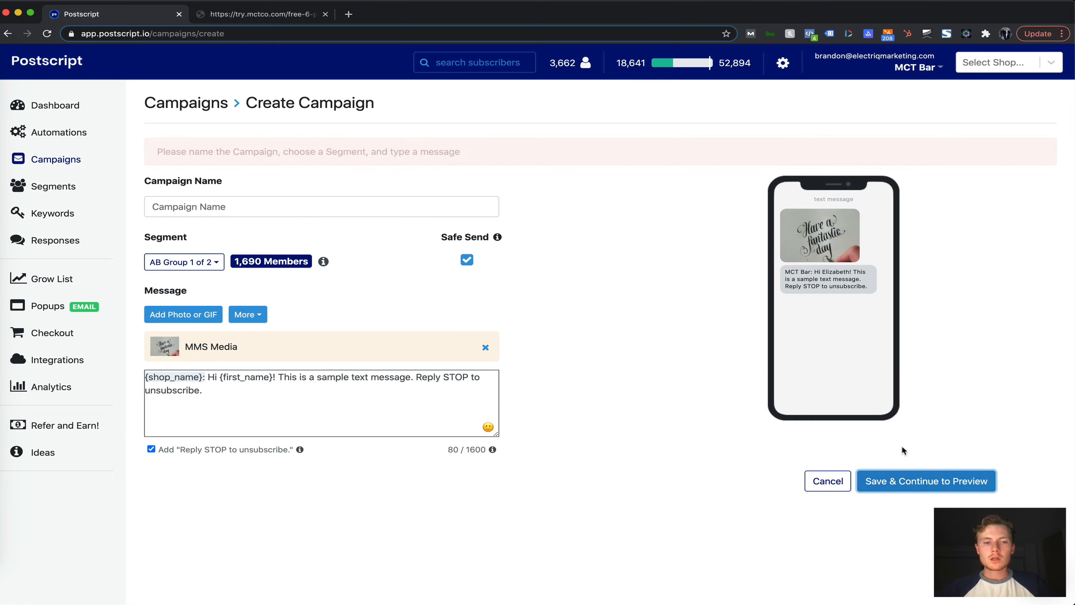
click(450, 208)
text(test)
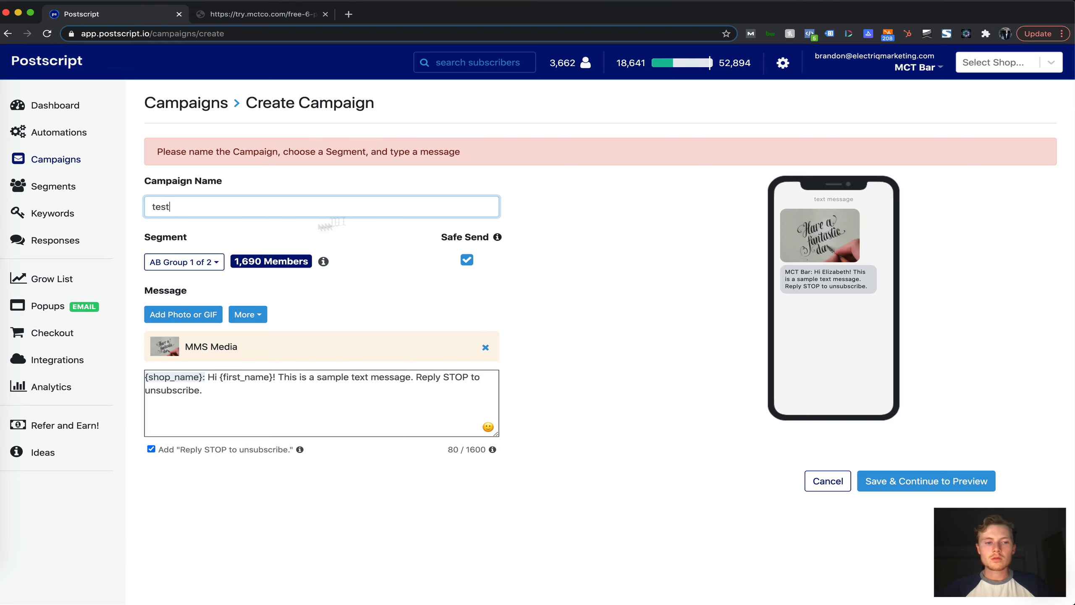
click(924, 490)
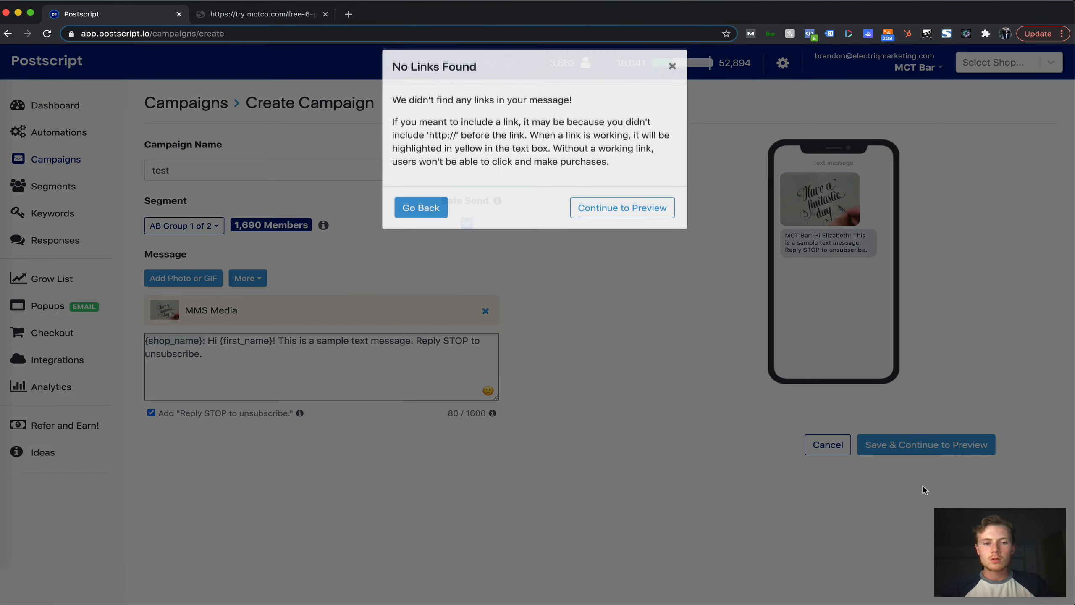
click(444, 218)
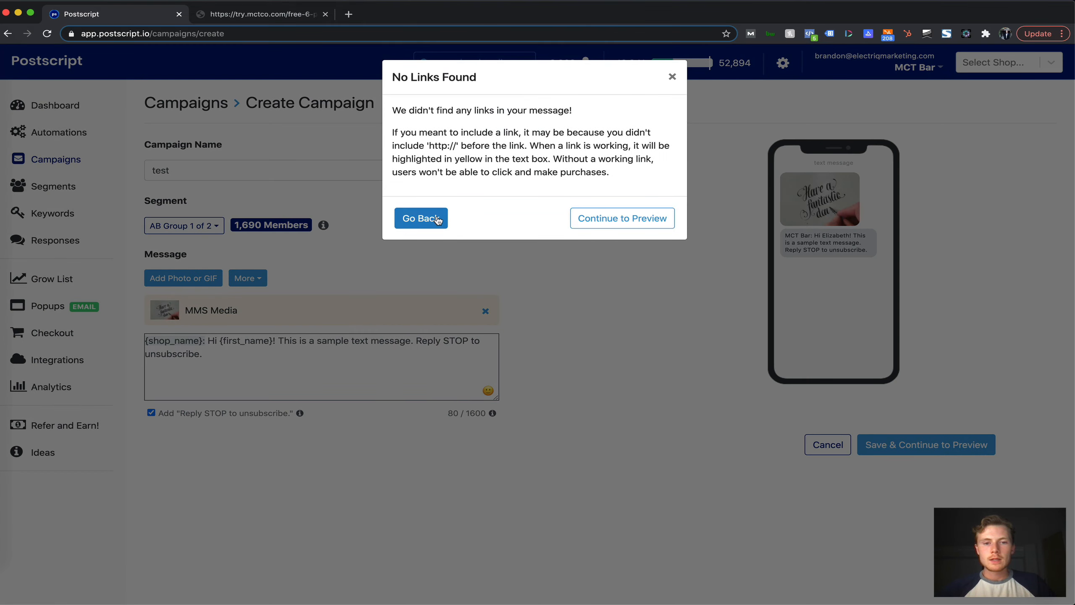
Step: Insert a discount link to mctco.com with code TRY10 two lines below the campaign message text, and save and continue to the preview
click(360, 355)
key(Return)
key(Return)
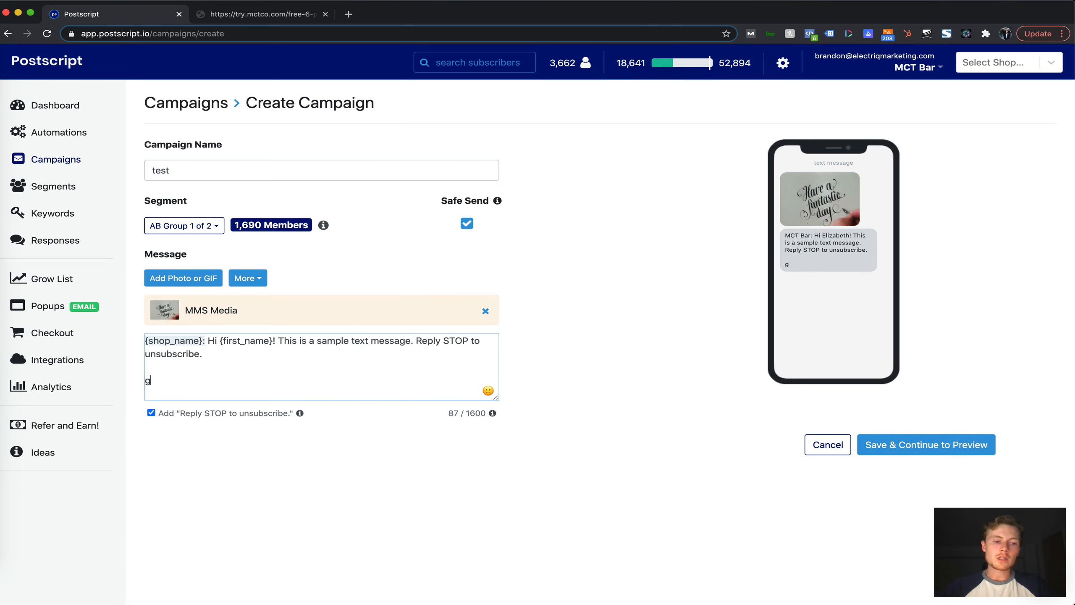
click(247, 278)
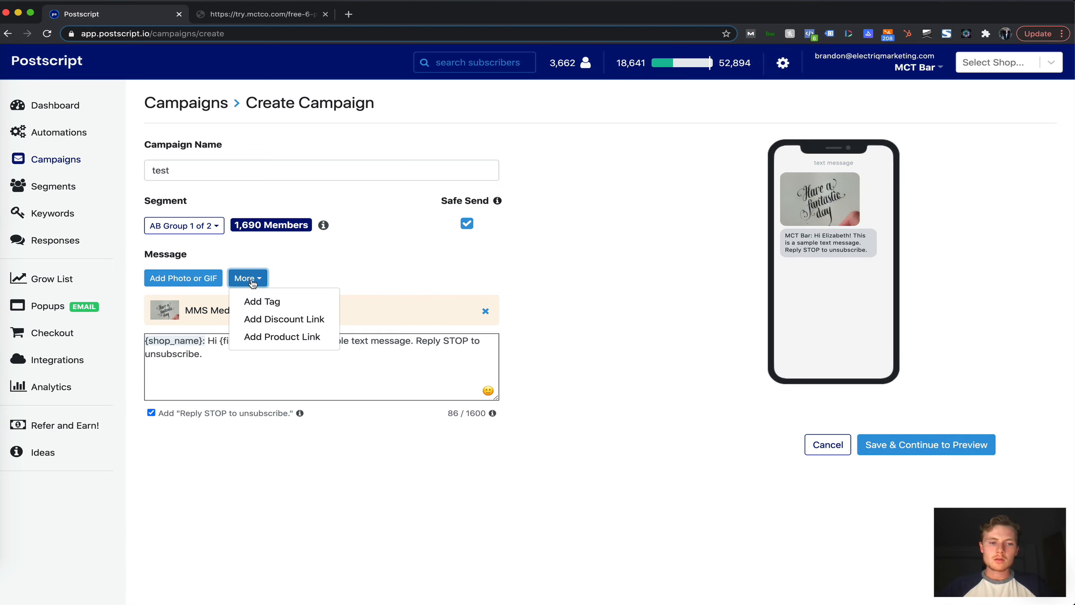
click(321, 316)
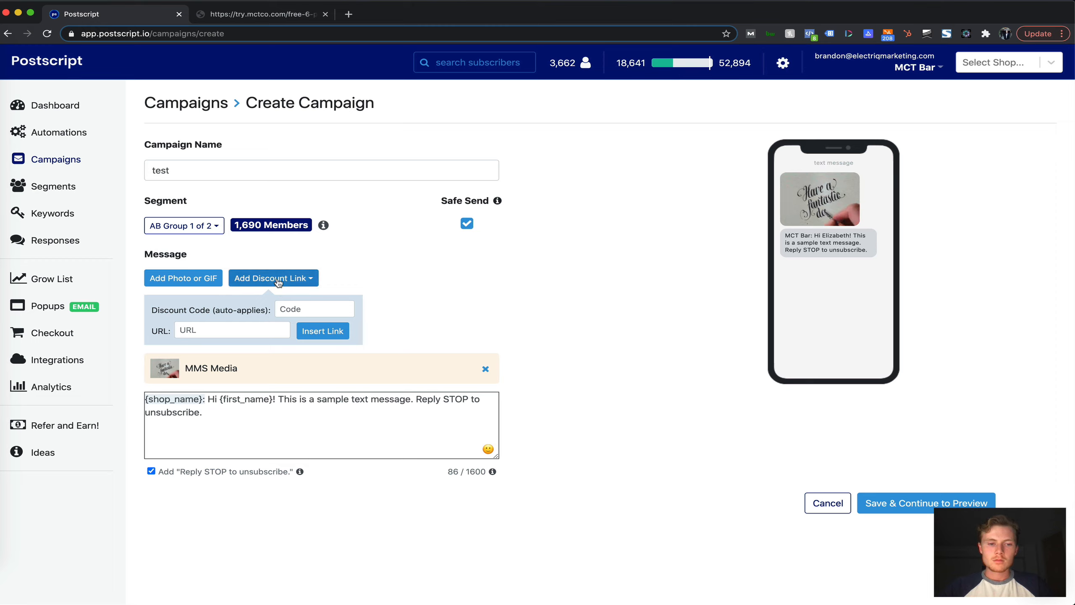
click(260, 324)
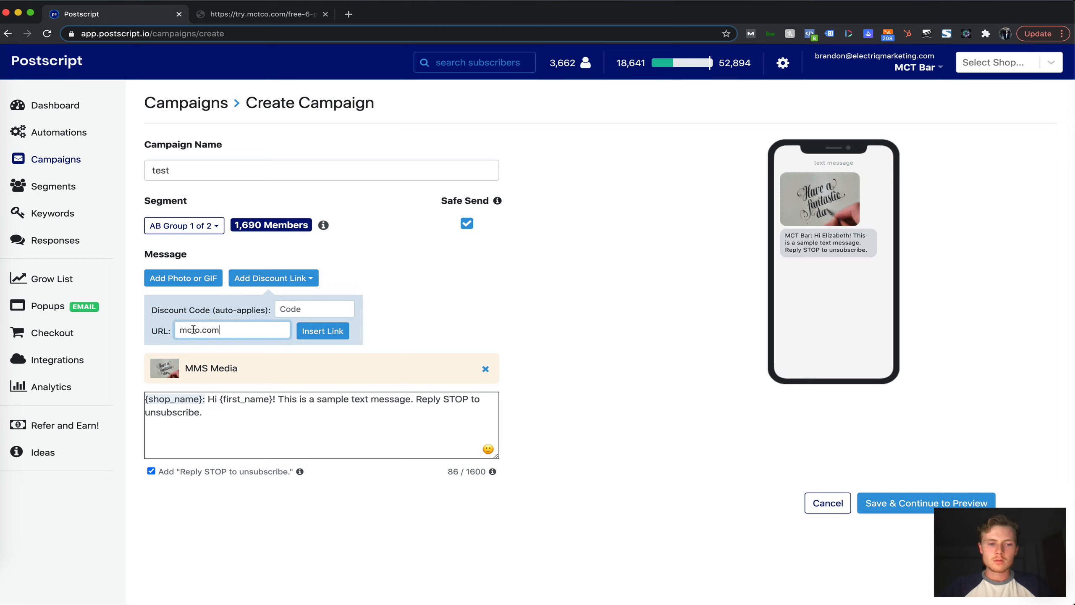
click(318, 308)
text(TRY10)
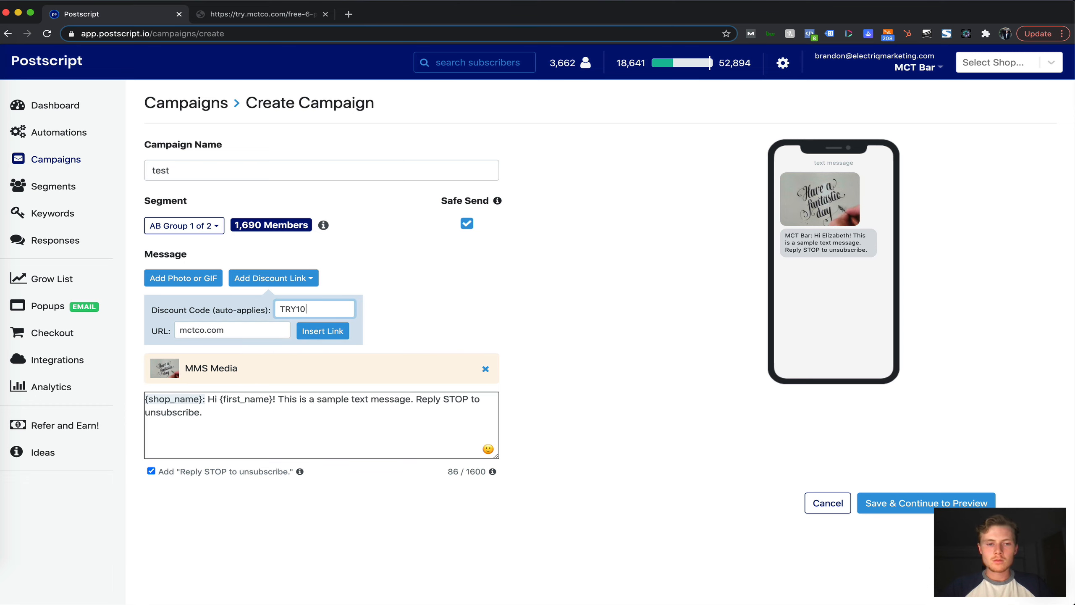
click(321, 330)
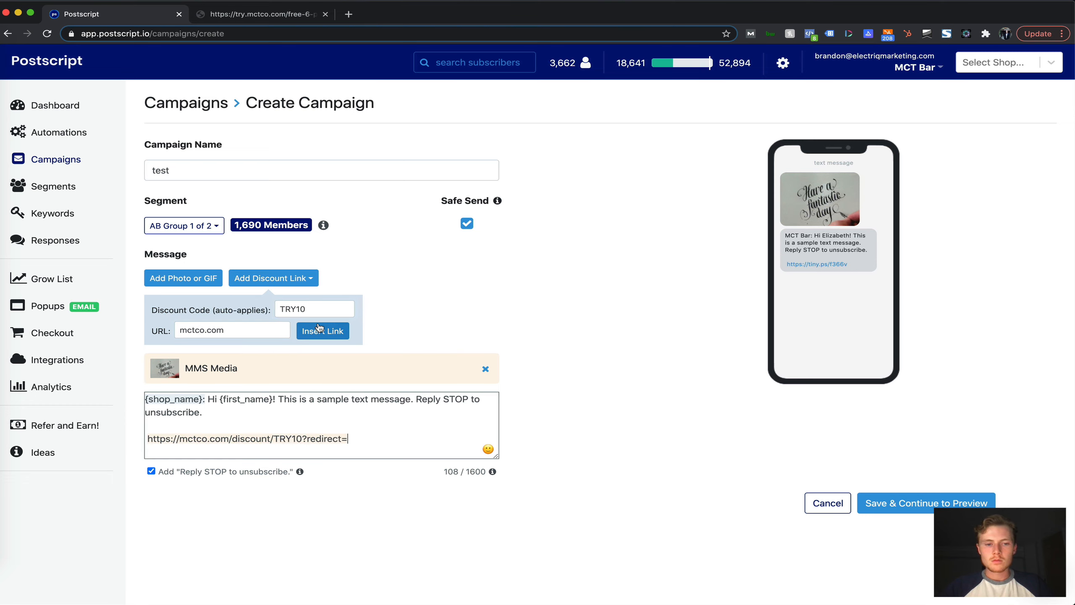
click(926, 503)
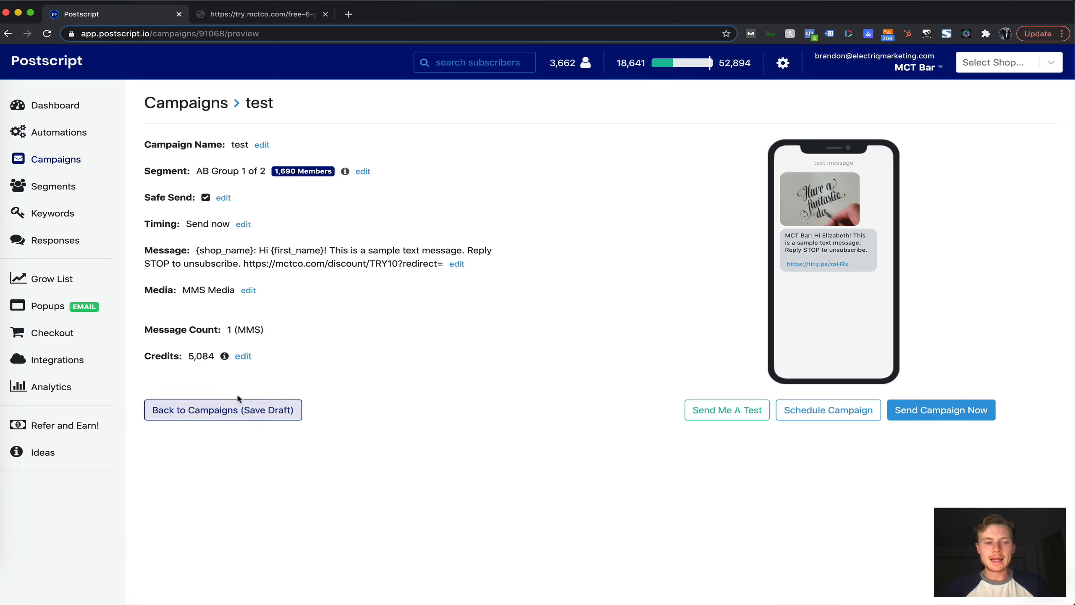
Step: Save the test campaign as a draft and reopen it for editing from the open campaigns
click(236, 407)
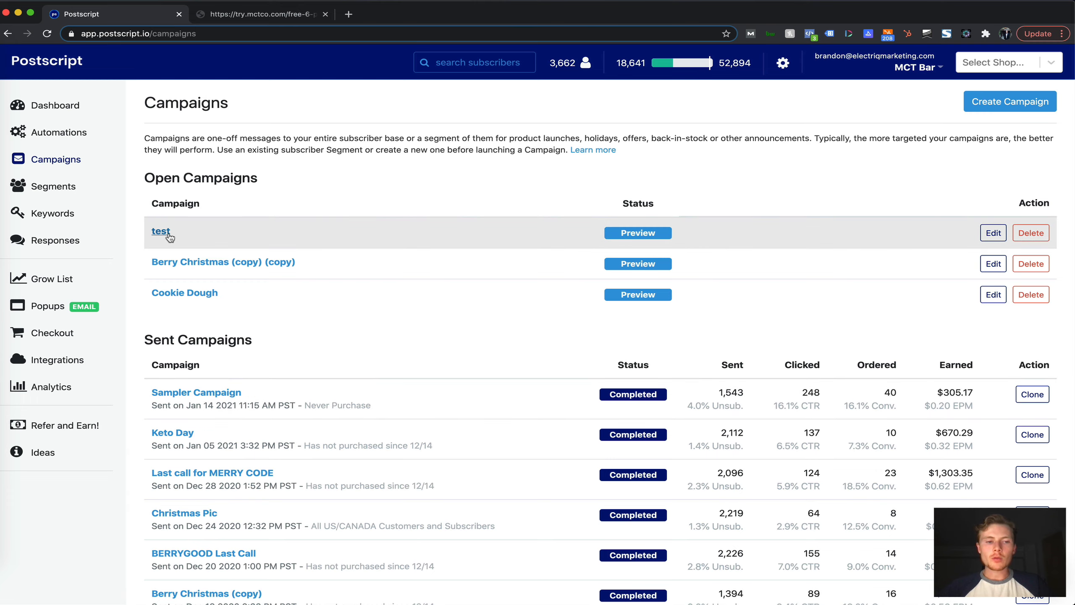
click(993, 232)
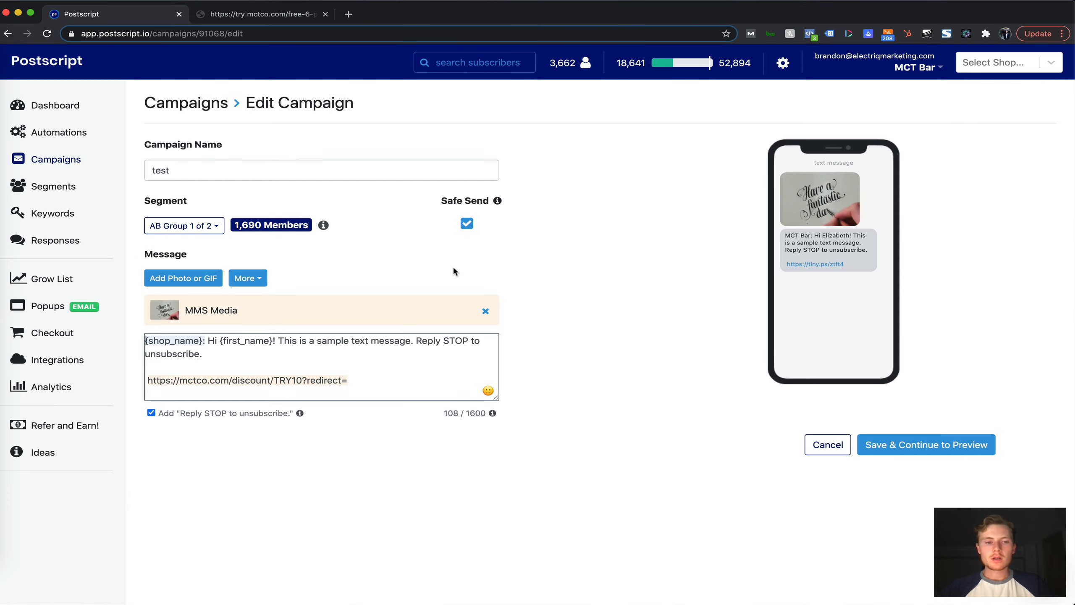
Step: Change the test campaign's segment to Total Spend over $500
click(183, 226)
scroll(200, 306, down, 5)
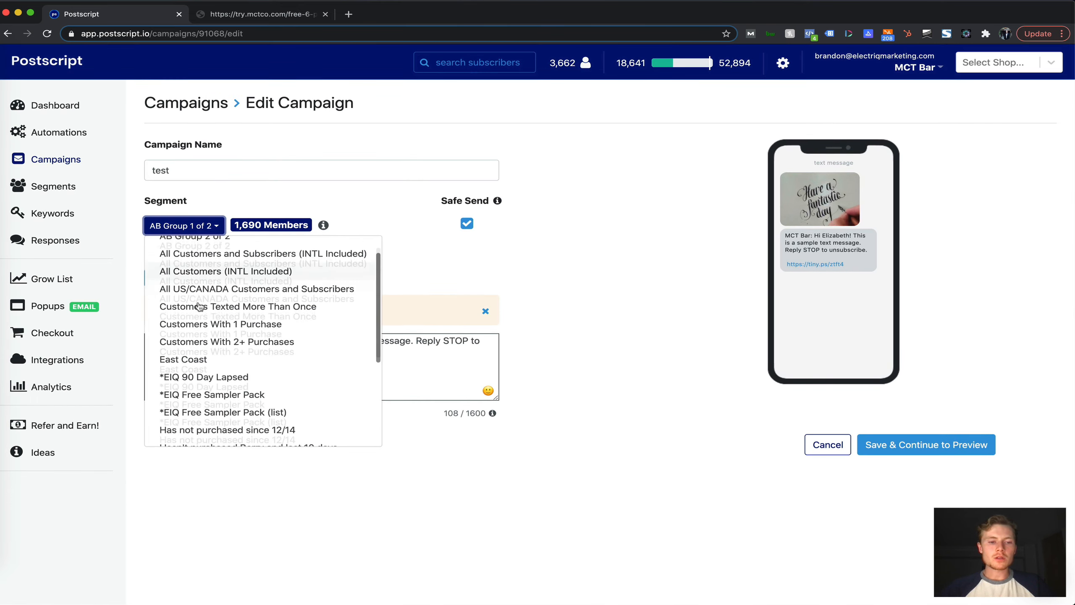
scroll(199, 307, down, 2)
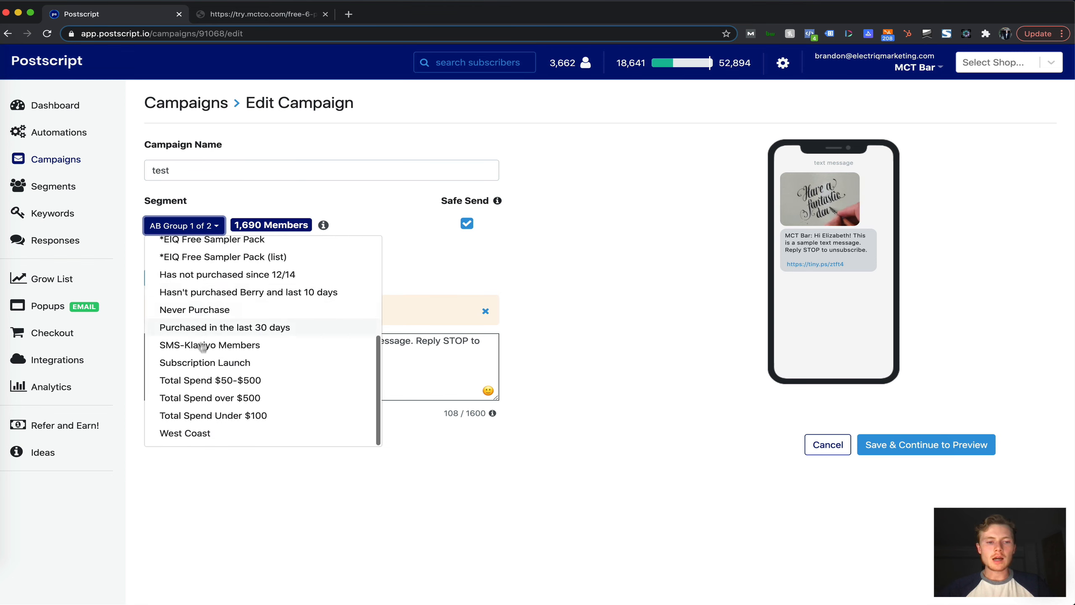
click(198, 384)
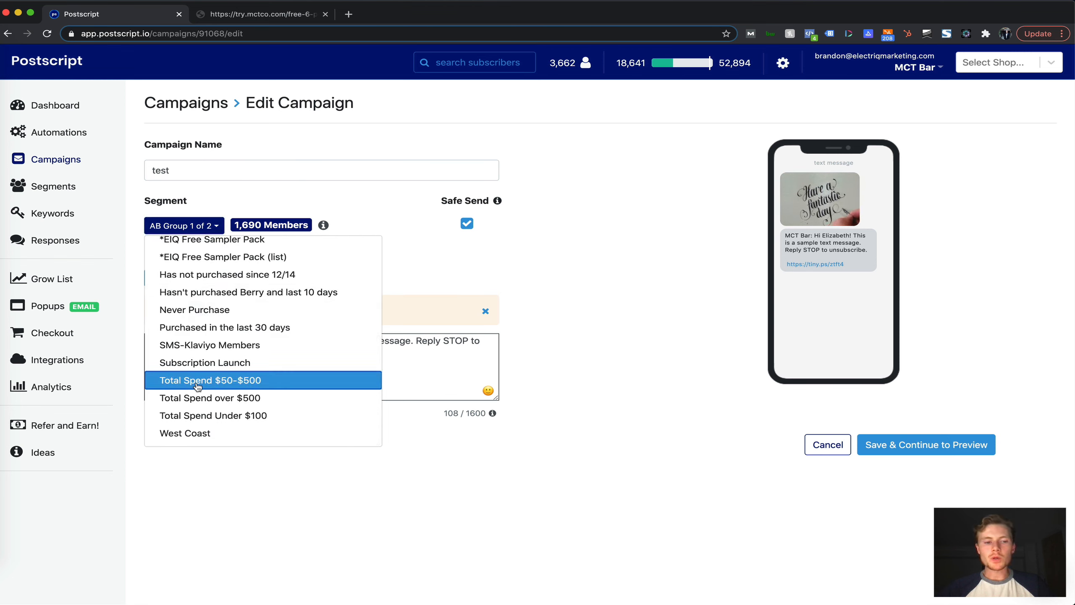
click(198, 405)
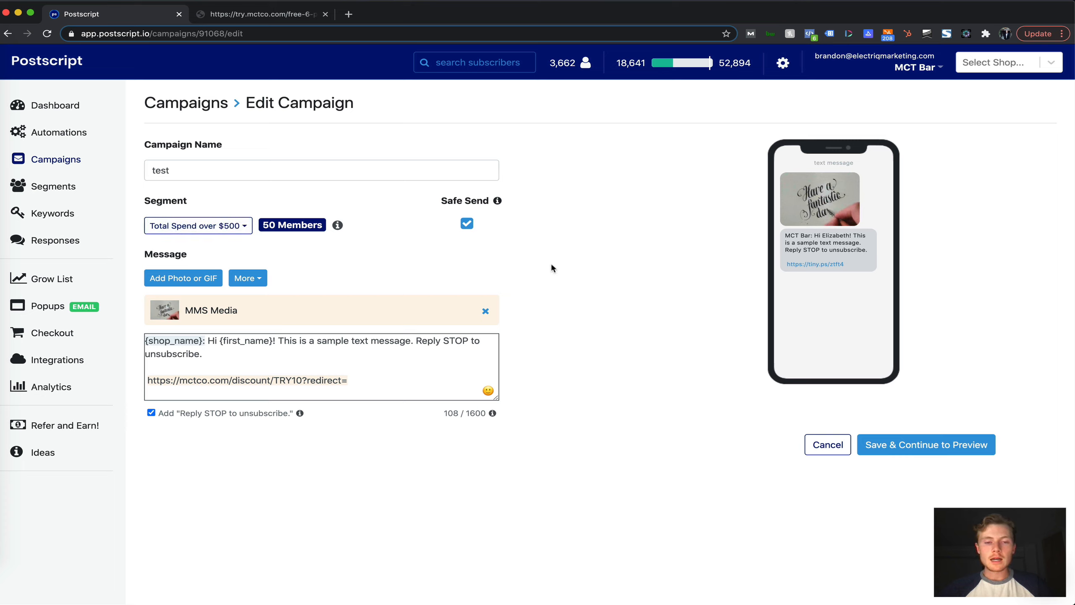
Step: Check the available segments again, keeping Total Spend over $500, and go to the automations list
click(227, 229)
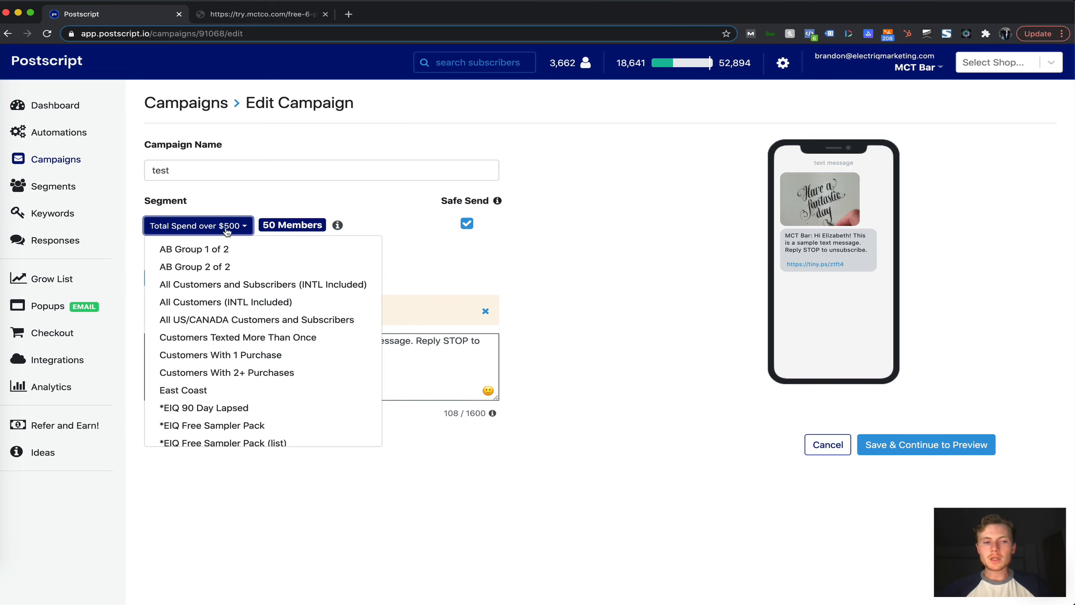
click(478, 335)
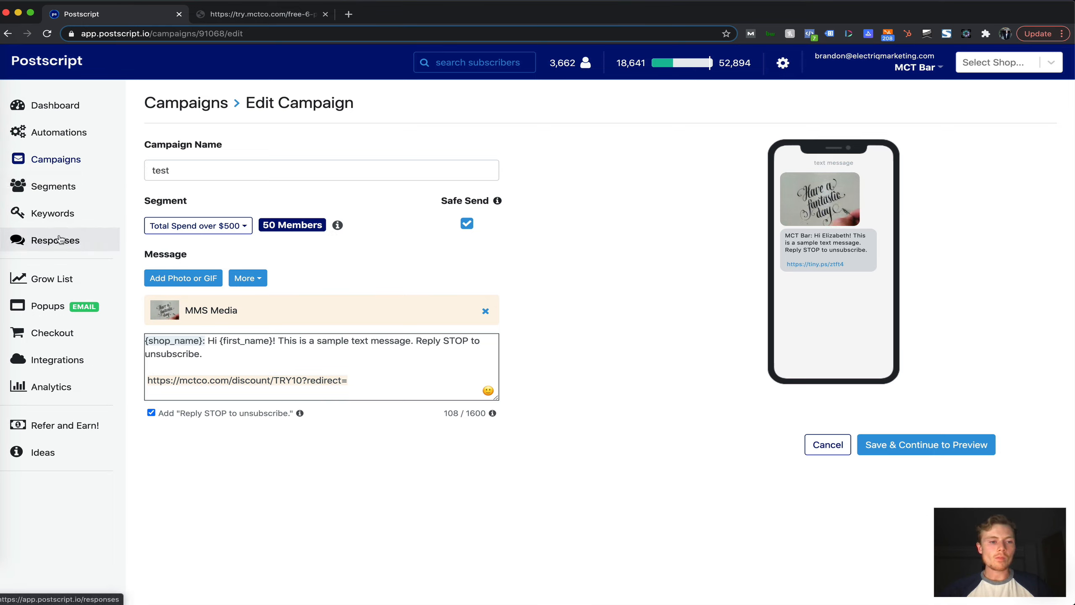
drag(59, 238, 53, 159)
click(59, 132)
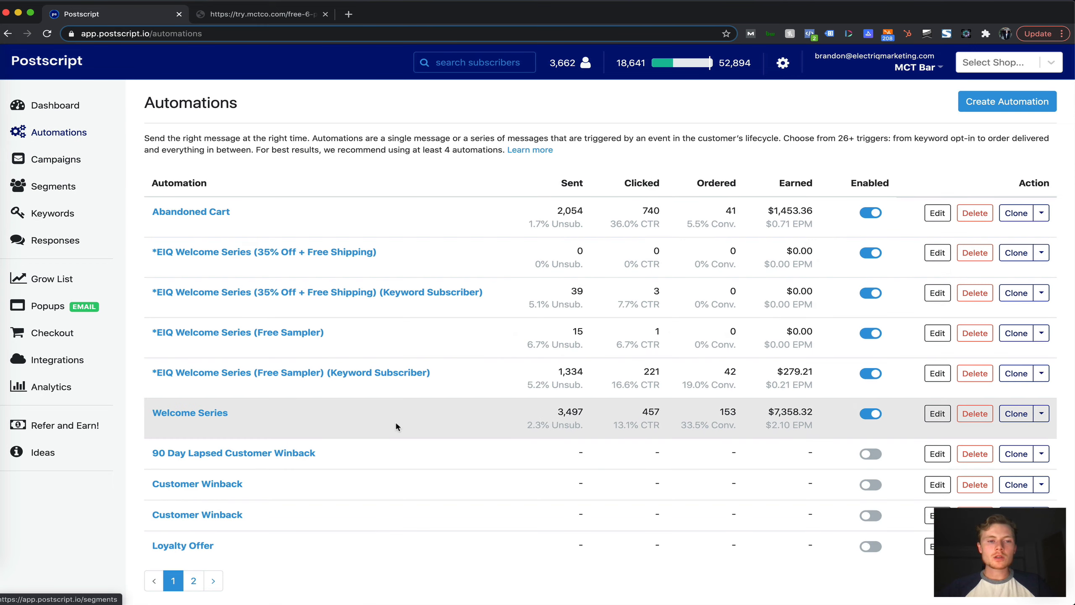